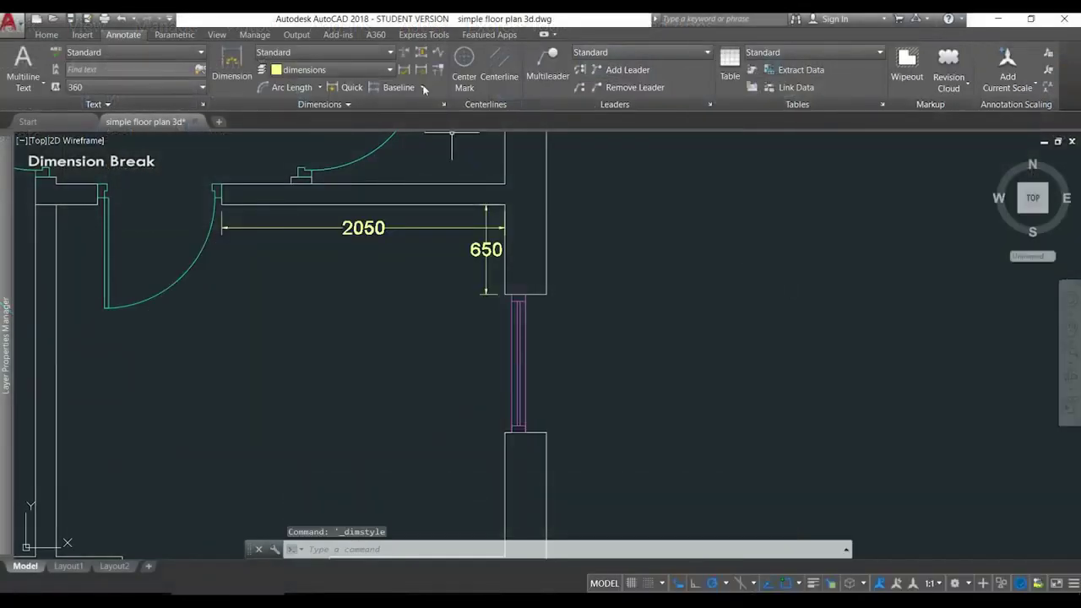
- Break the 2050 dimension line where the 650 dimension crosses it and set the Standard style's dimension break size to 100
click(405, 52)
click(461, 228)
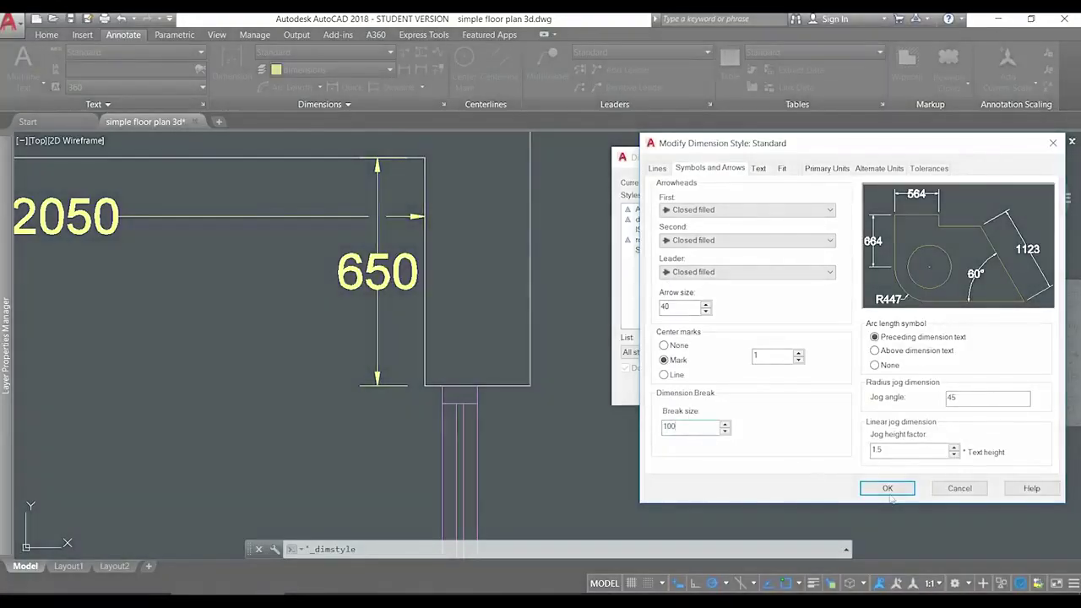
click(889, 486)
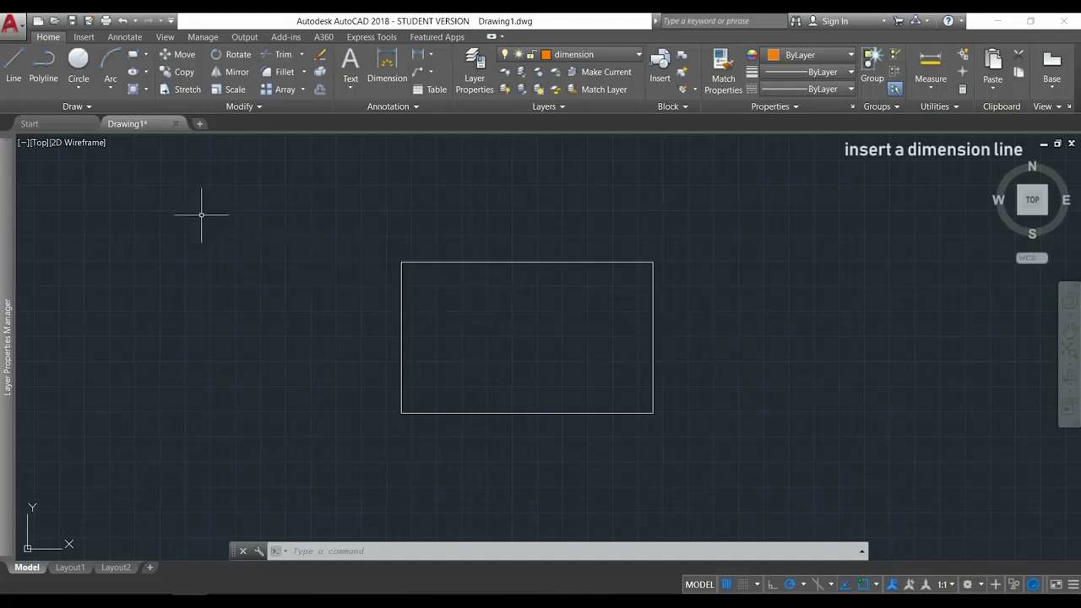
- Add a linear dimension between the rectangle's two upper corners, placing the dimension line just above the upper edge
click(125, 37)
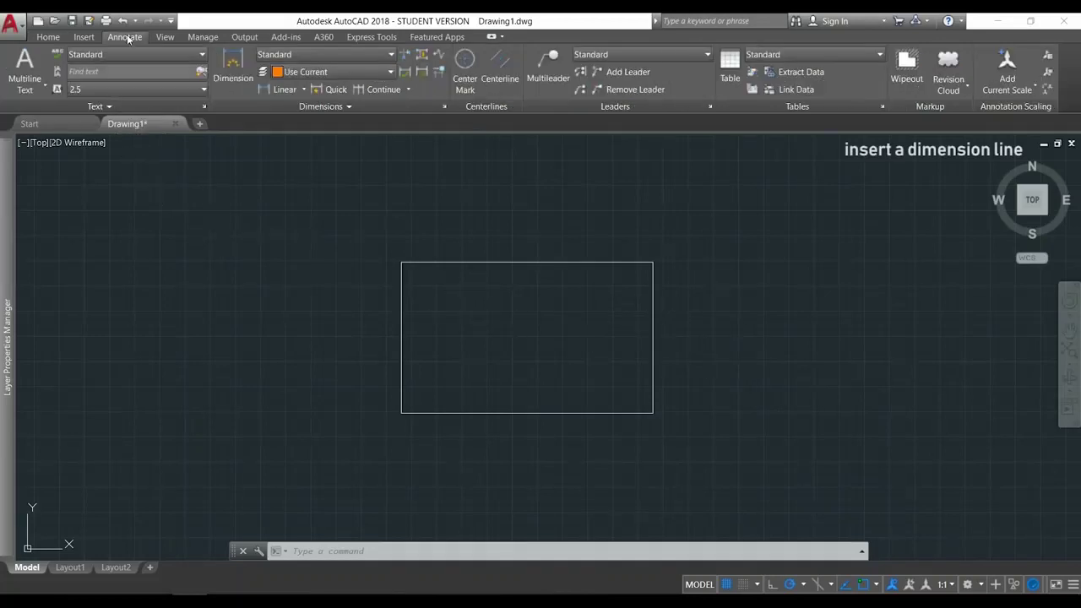
click(239, 64)
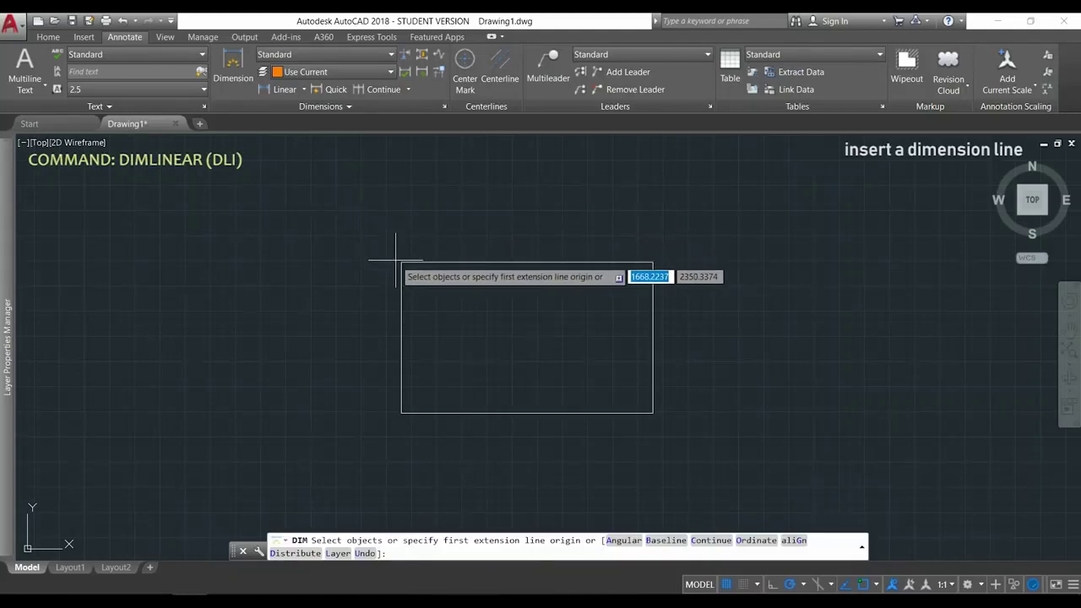
click(400, 261)
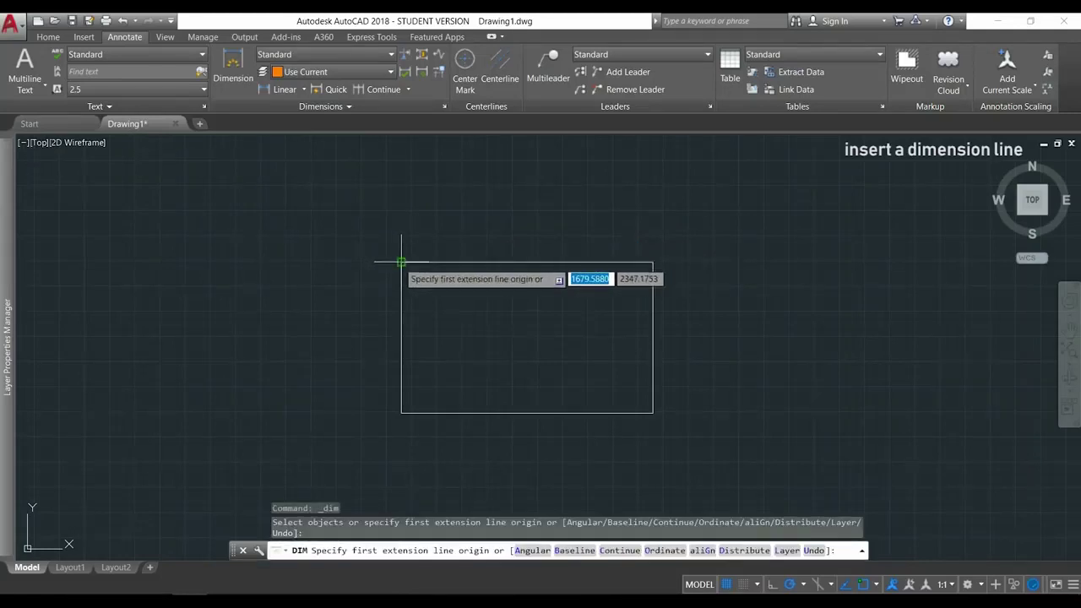
click(653, 261)
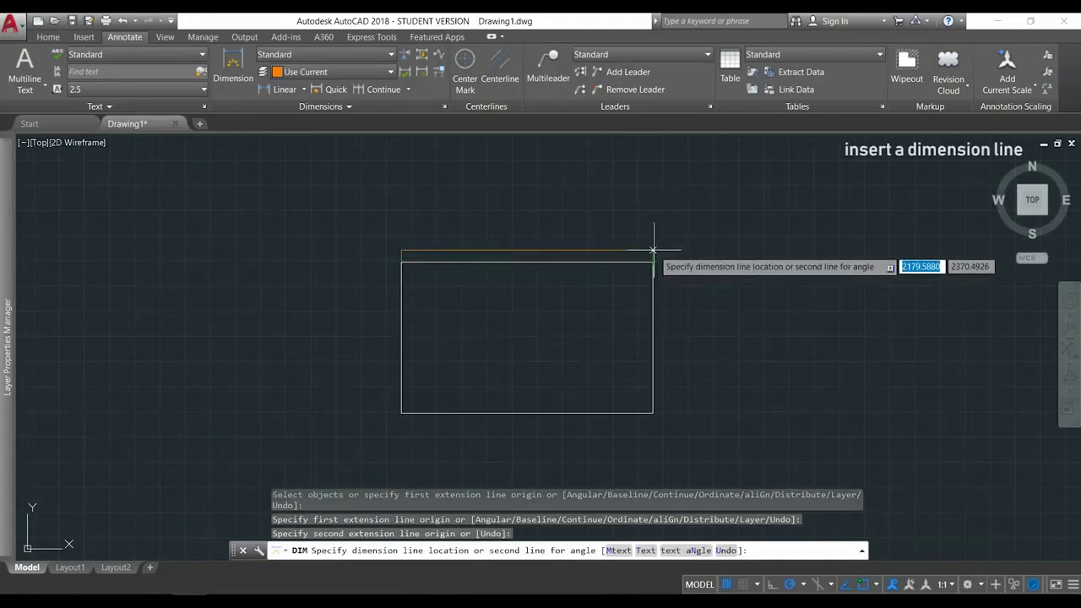
click(653, 250)
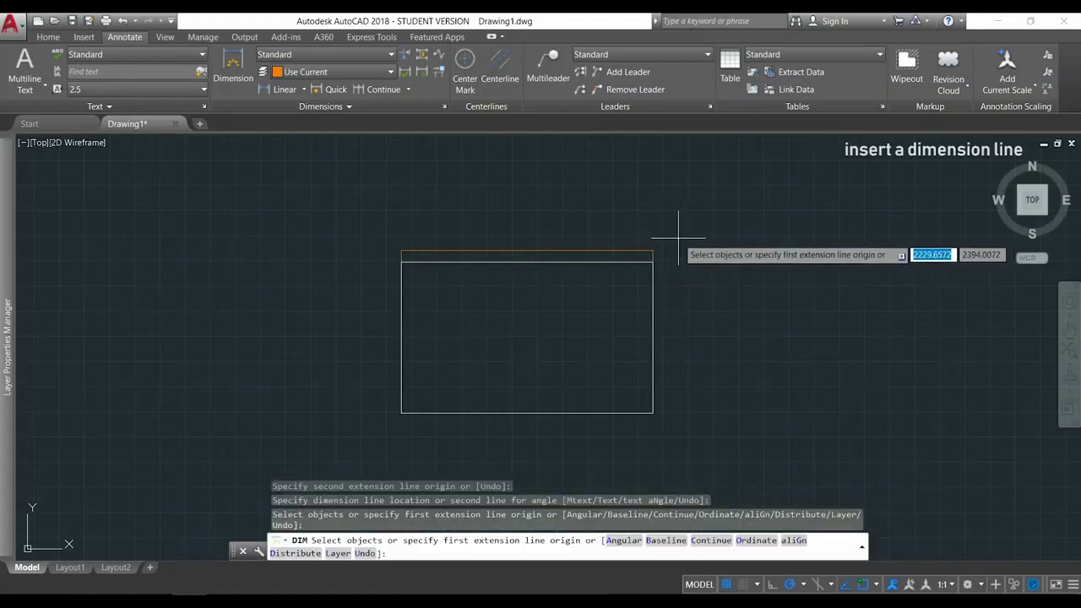
scroll(458, 273, up, 8)
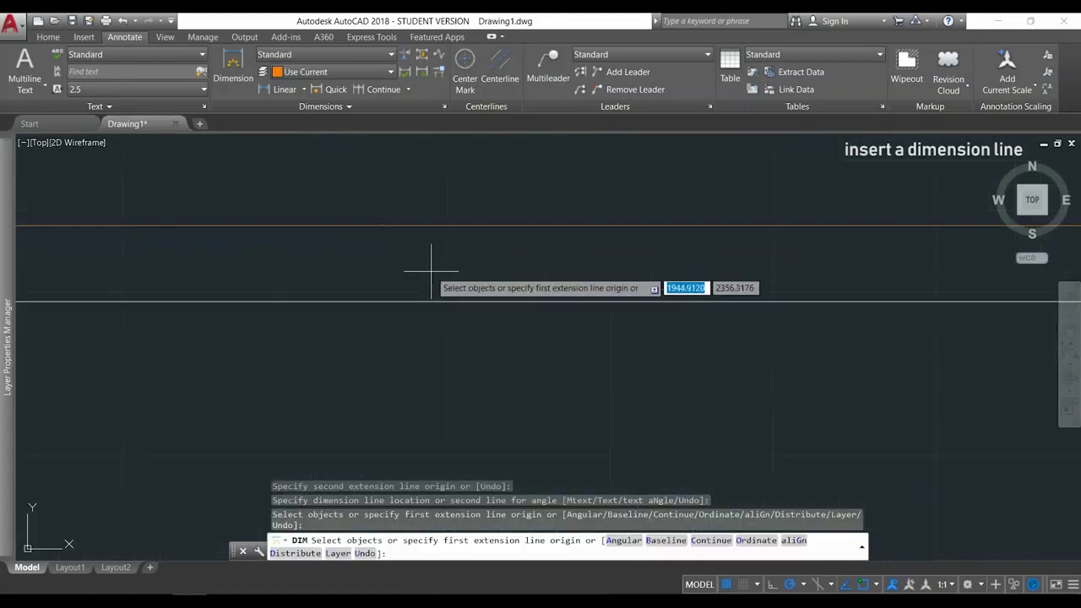
scroll(344, 226, up, 4)
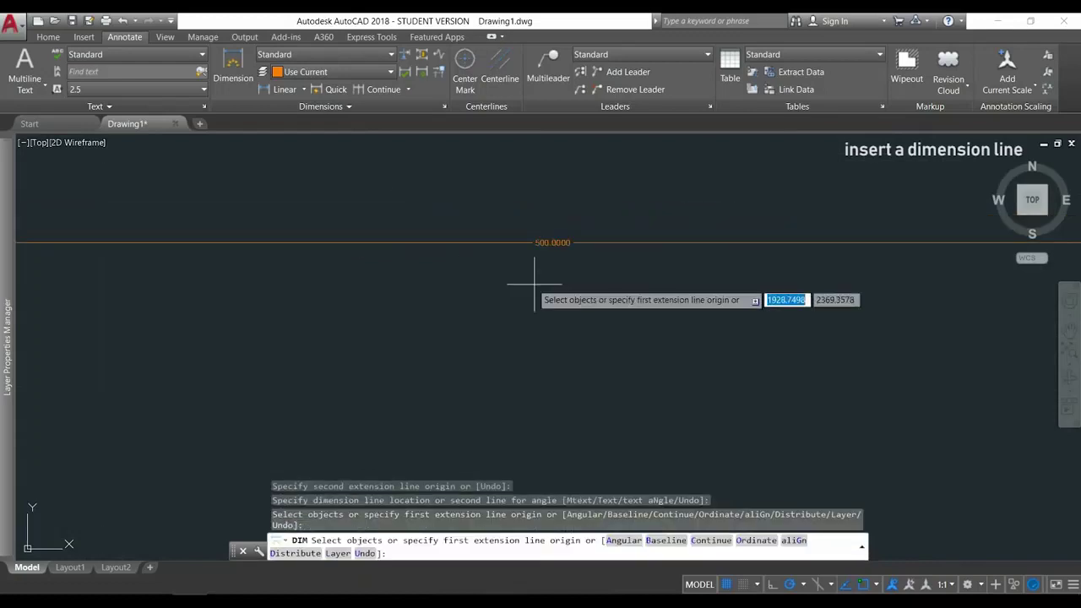
scroll(482, 285, down, 5)
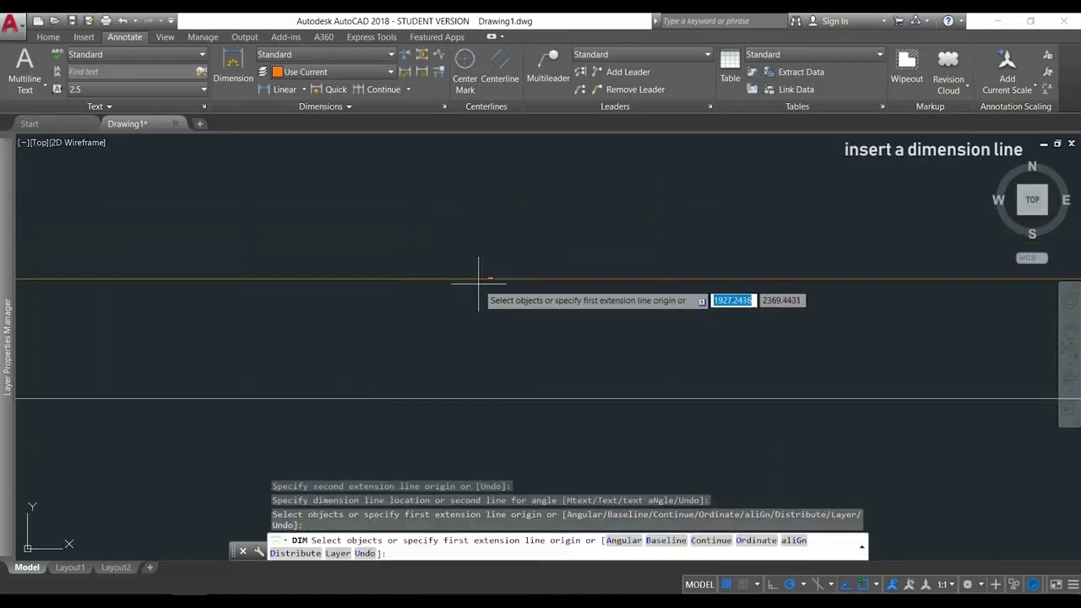
scroll(477, 283, down, 5)
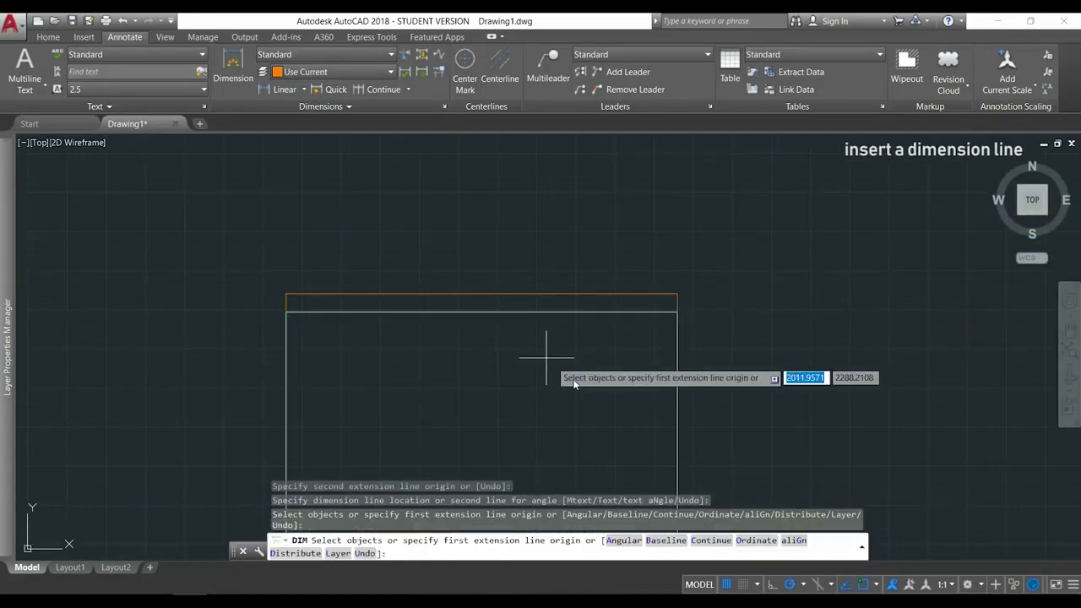
middle_drag(569, 321, 572, 263)
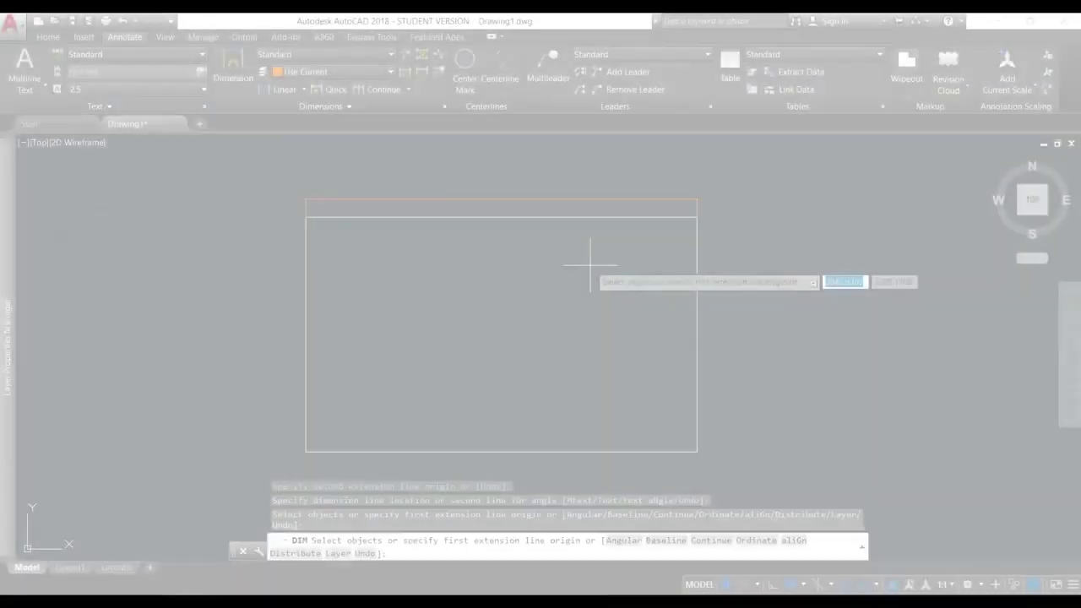
key(Escape)
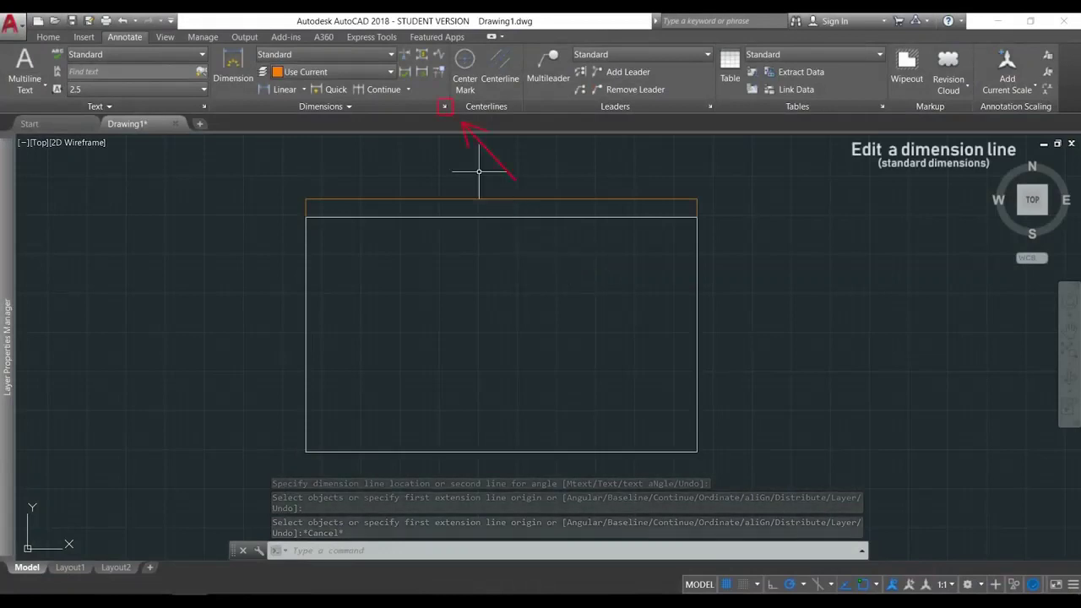
- Set the text height of the Standard dimension style to 20
click(444, 106)
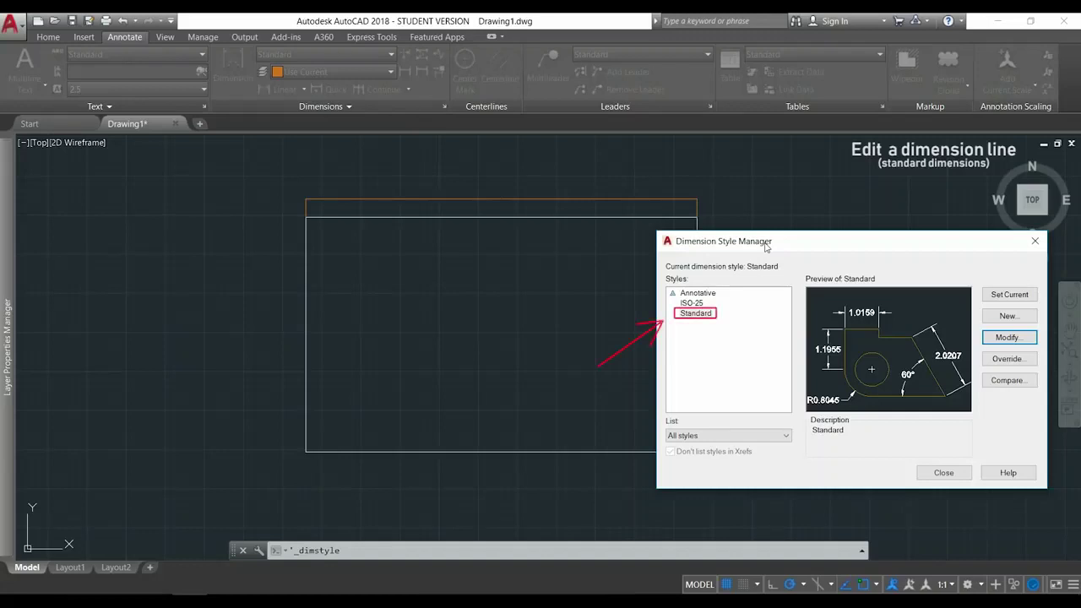
click(1029, 339)
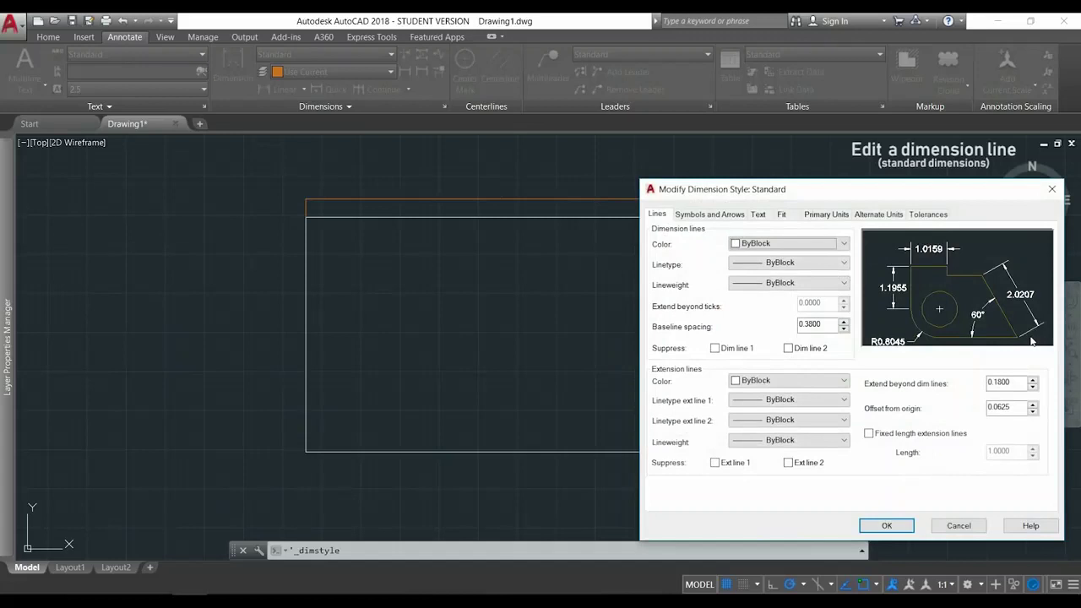
drag(895, 197, 898, 222)
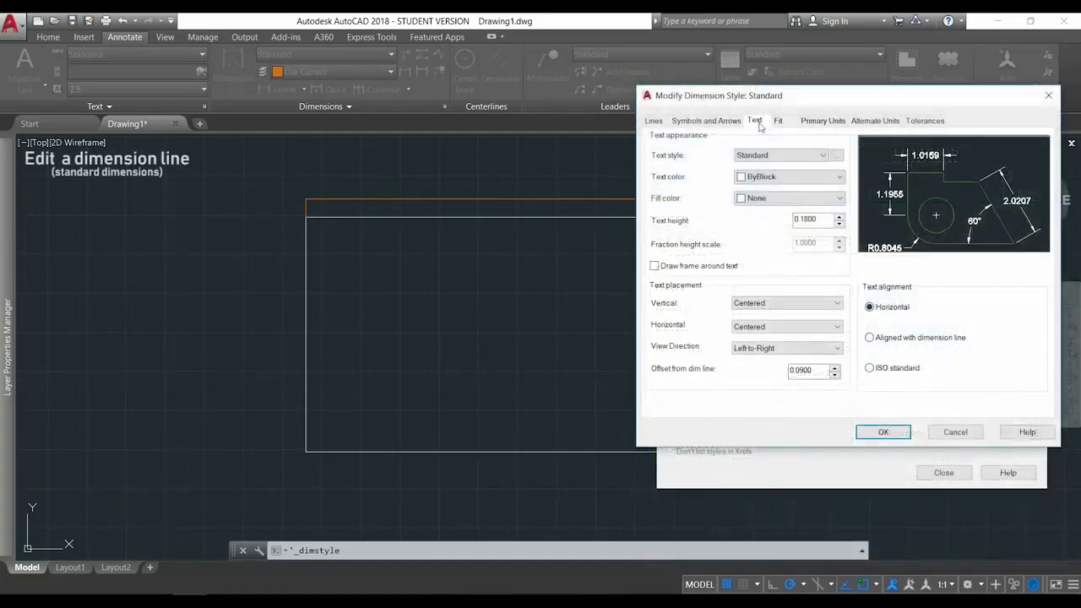
drag(817, 219, 789, 223)
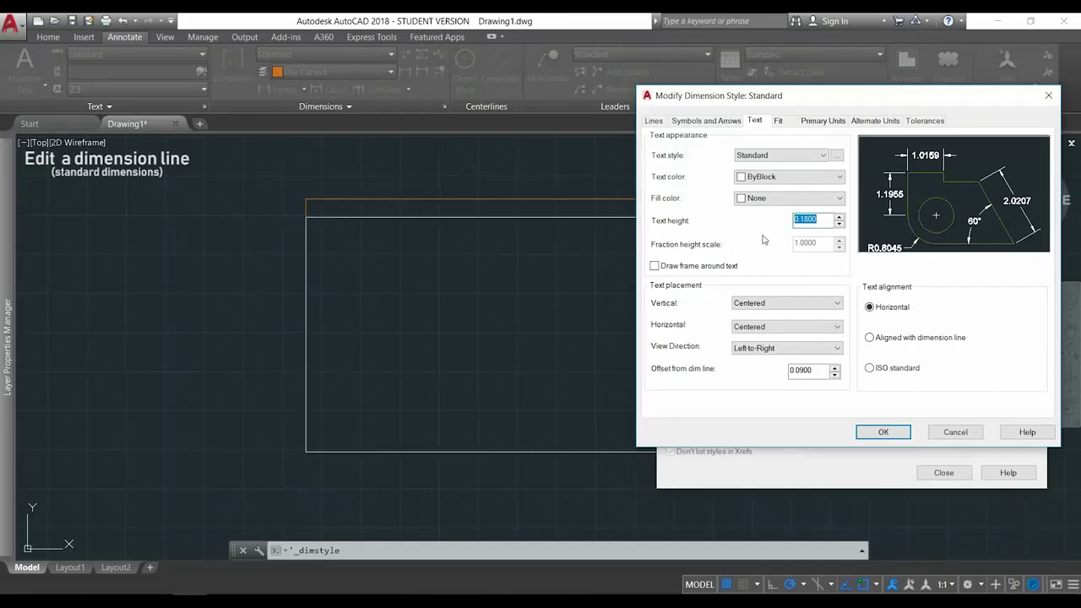
text(20)
- Set the arrow size of the Standard dimension style to 20 and apply the style changes
click(710, 121)
click(687, 259)
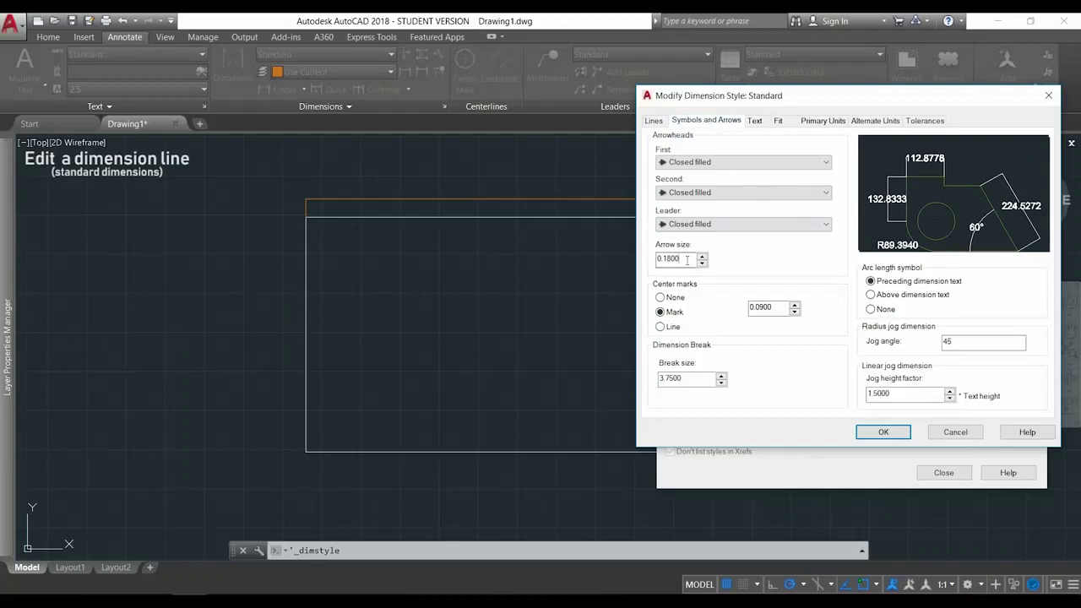
drag(686, 259, 641, 262)
text(20)
click(869, 431)
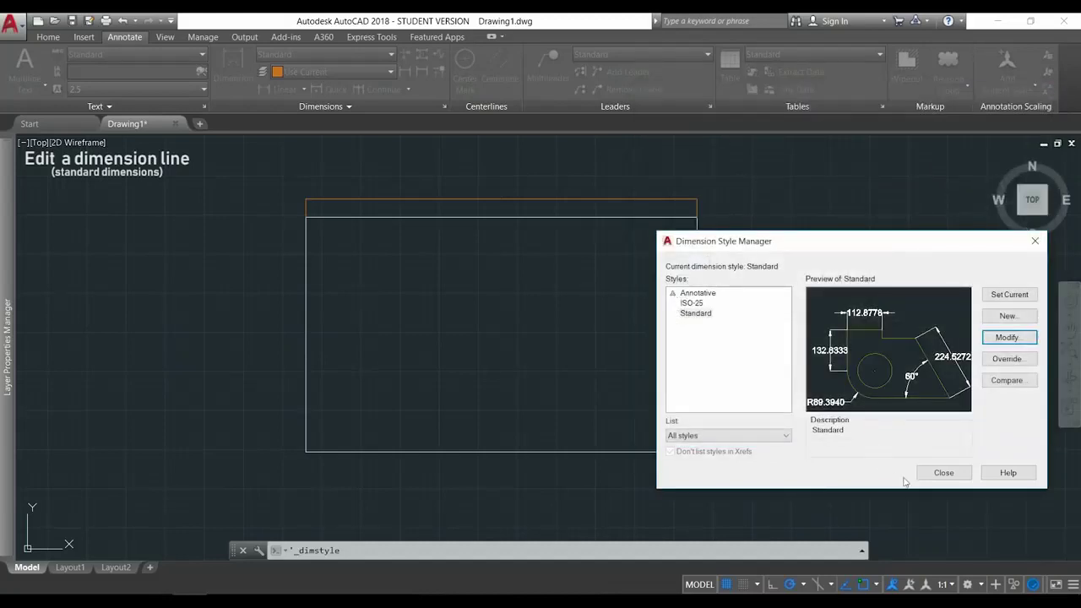
click(940, 473)
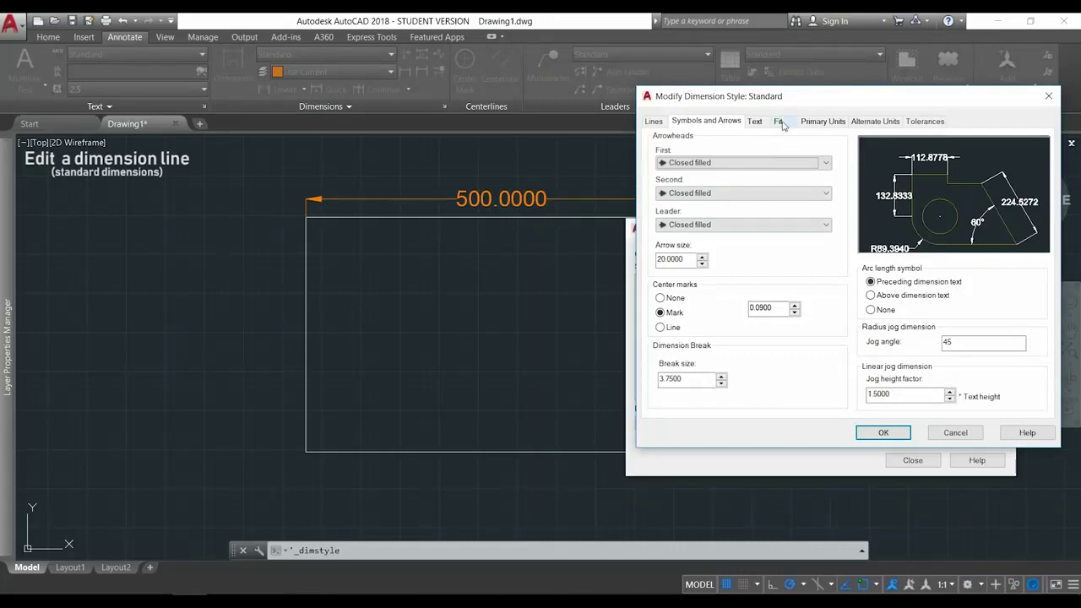
- Set the Standard dimension style's linear precision to 0 and add the suffix mm to its primary units
click(821, 122)
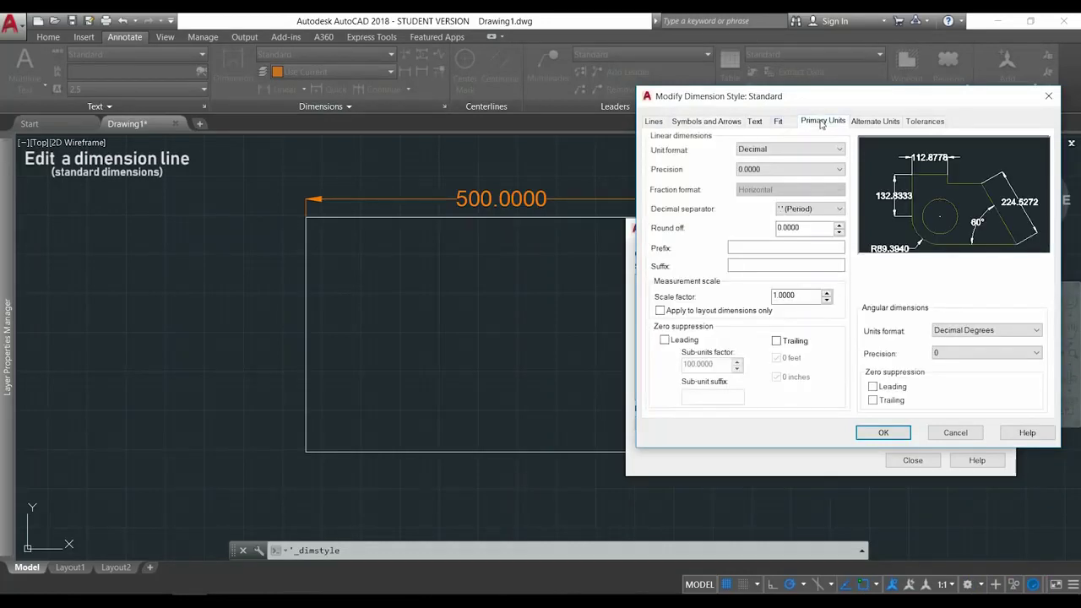
click(827, 171)
click(827, 182)
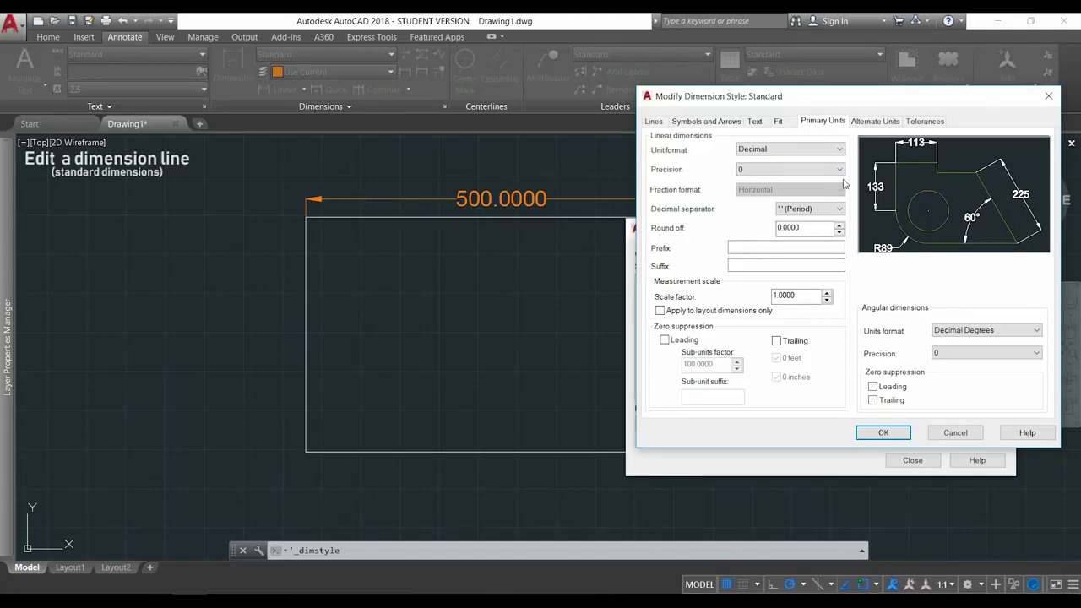
click(802, 265)
text(mm)
click(883, 432)
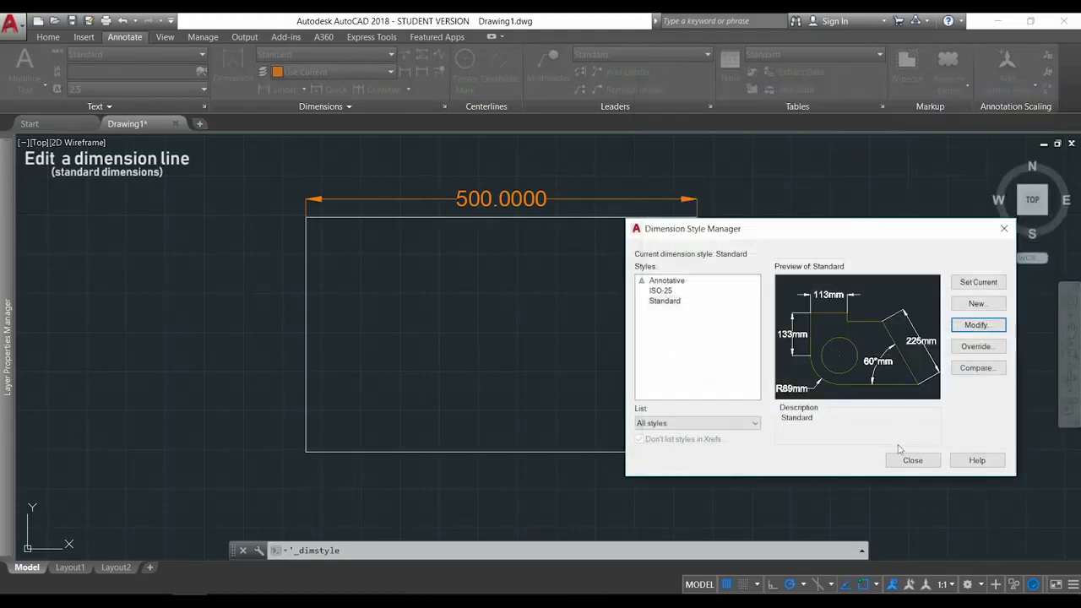
click(912, 459)
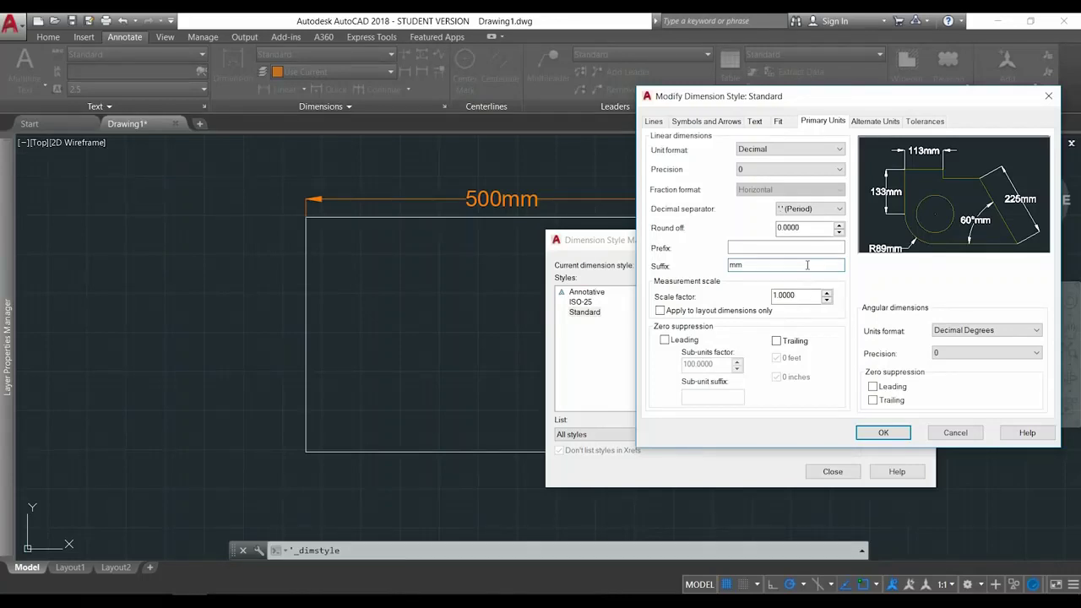
- Convert the Standard style's dimensions to metres with suffix m, scale factor 0.001 and linear precision 0.0
key(BackSpace)
key(Tab)
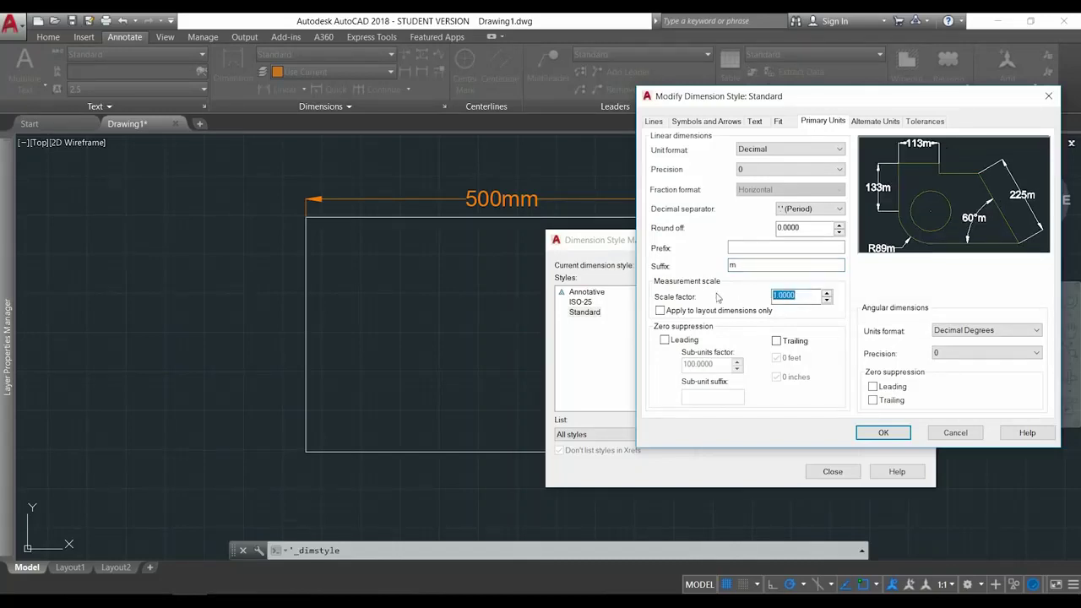
text(0.001)
click(839, 171)
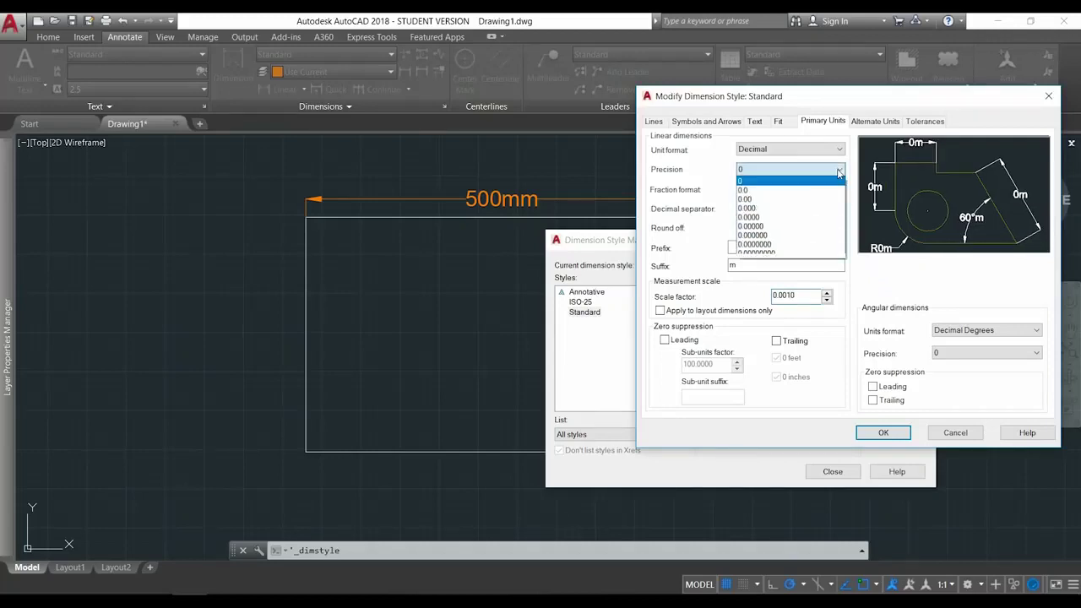
click(832, 191)
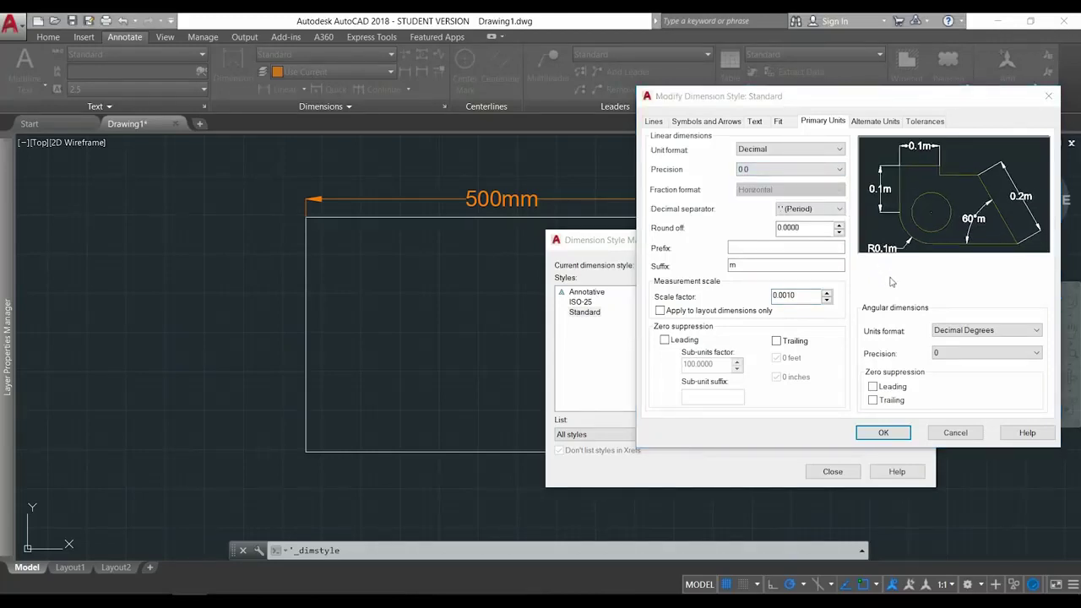
click(883, 433)
click(832, 471)
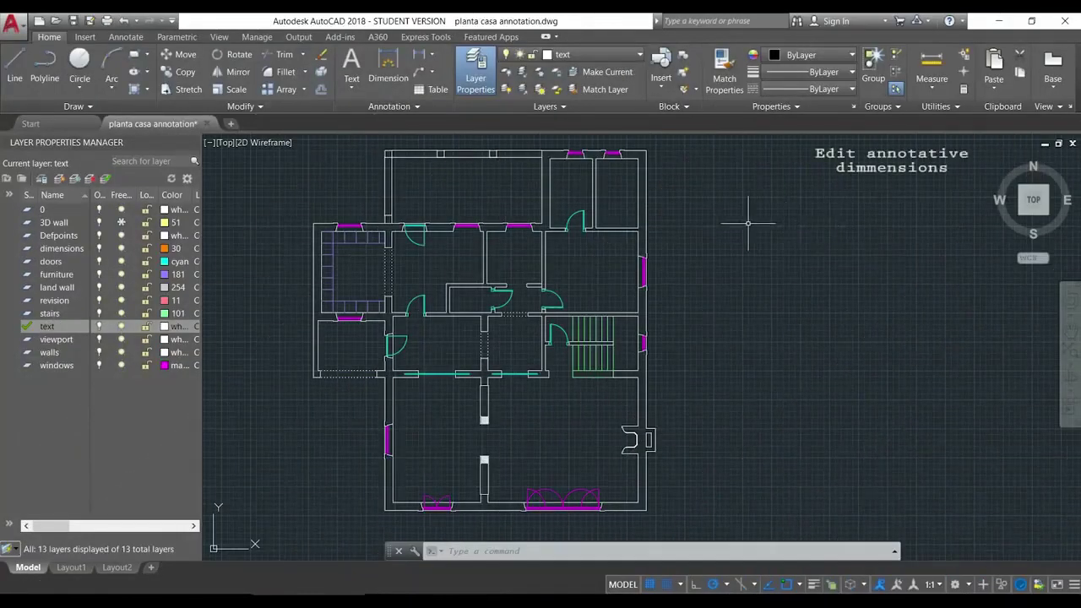
- Review the text height and arrow size settings of the Annotative dimension style in the house plan drawing
click(121, 44)
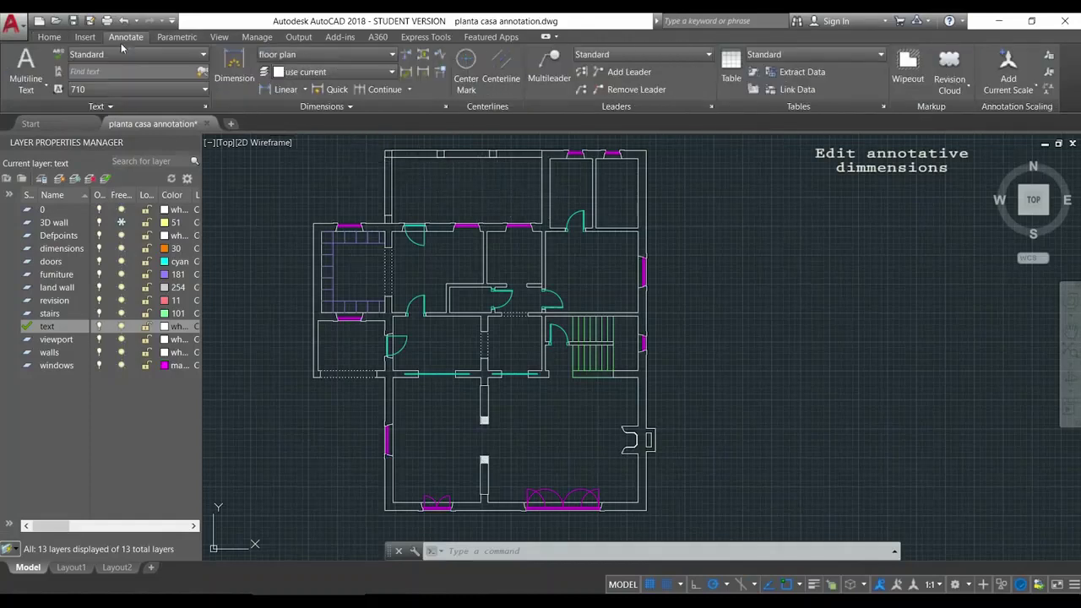
click(446, 107)
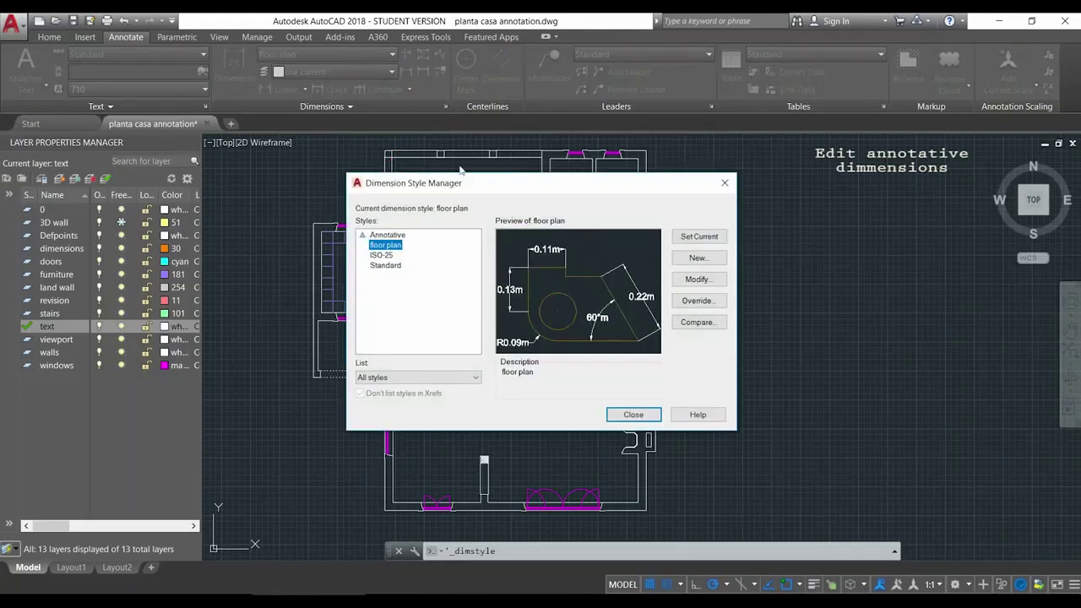
click(400, 236)
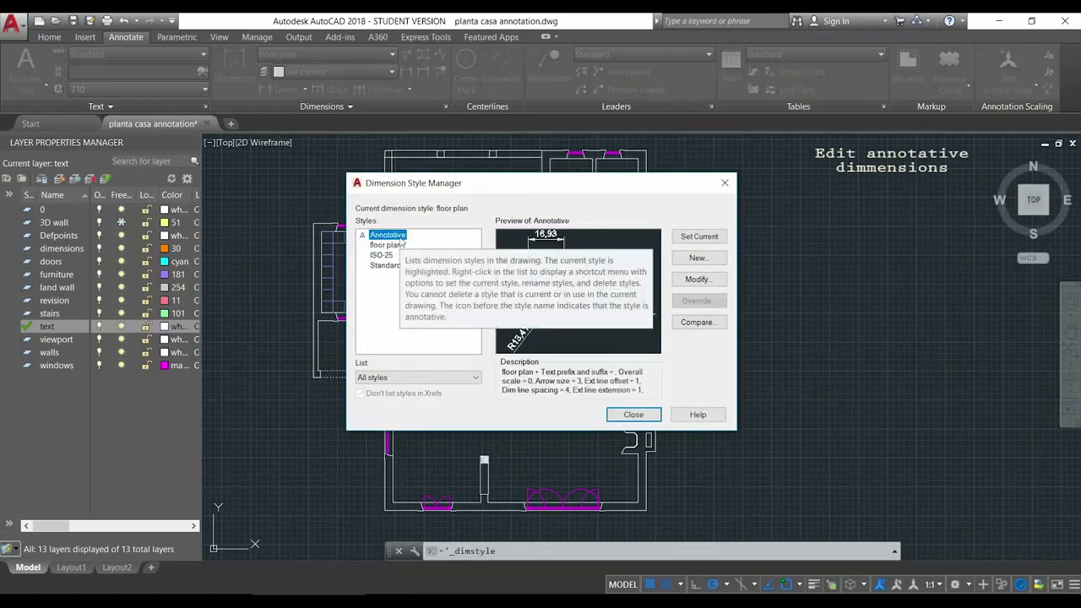
click(719, 284)
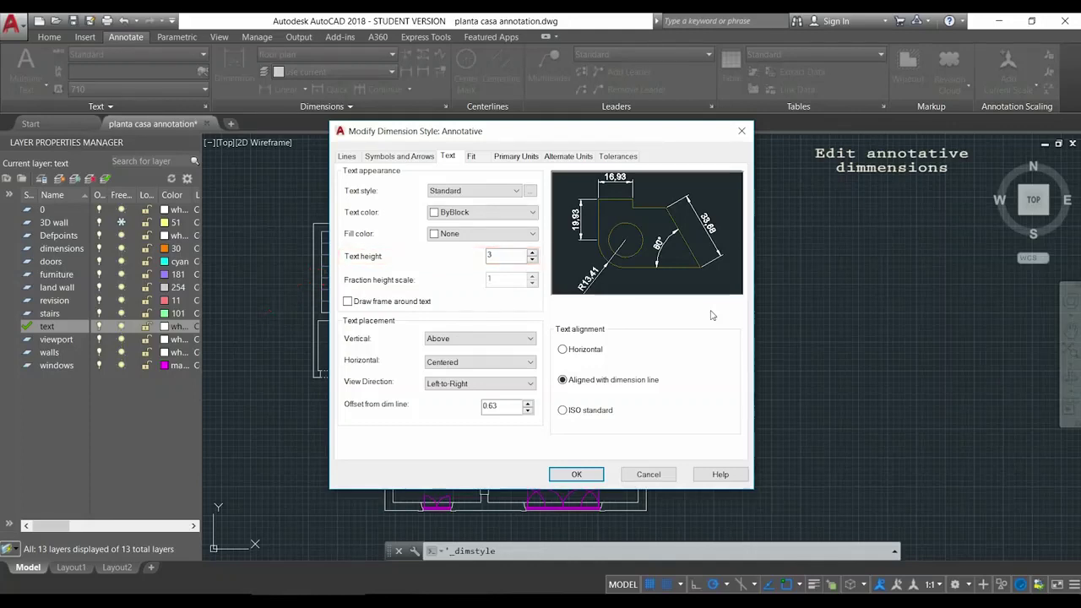
click(413, 157)
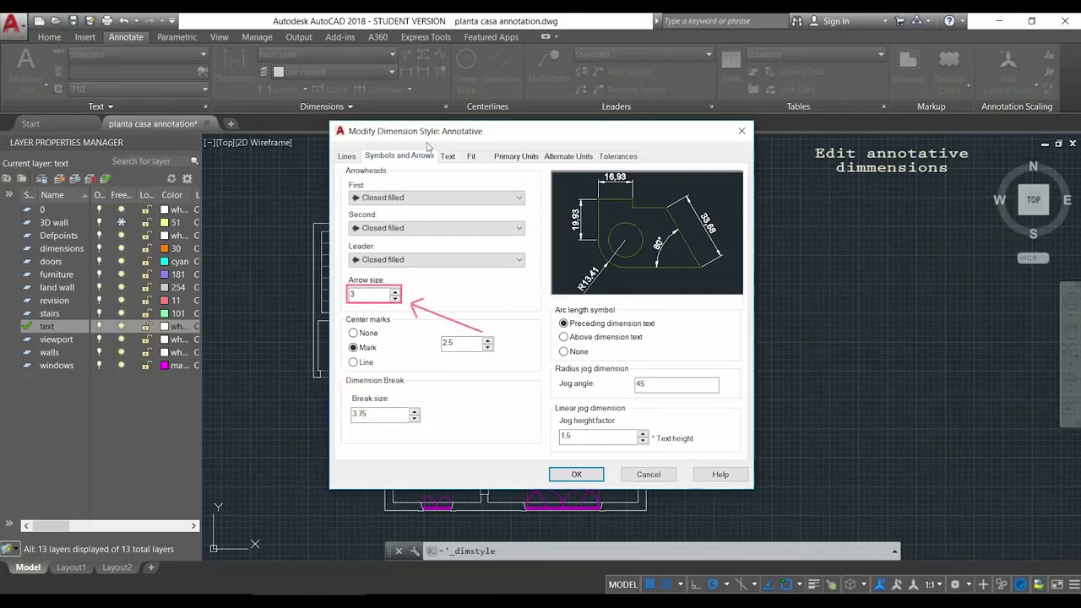
click(575, 474)
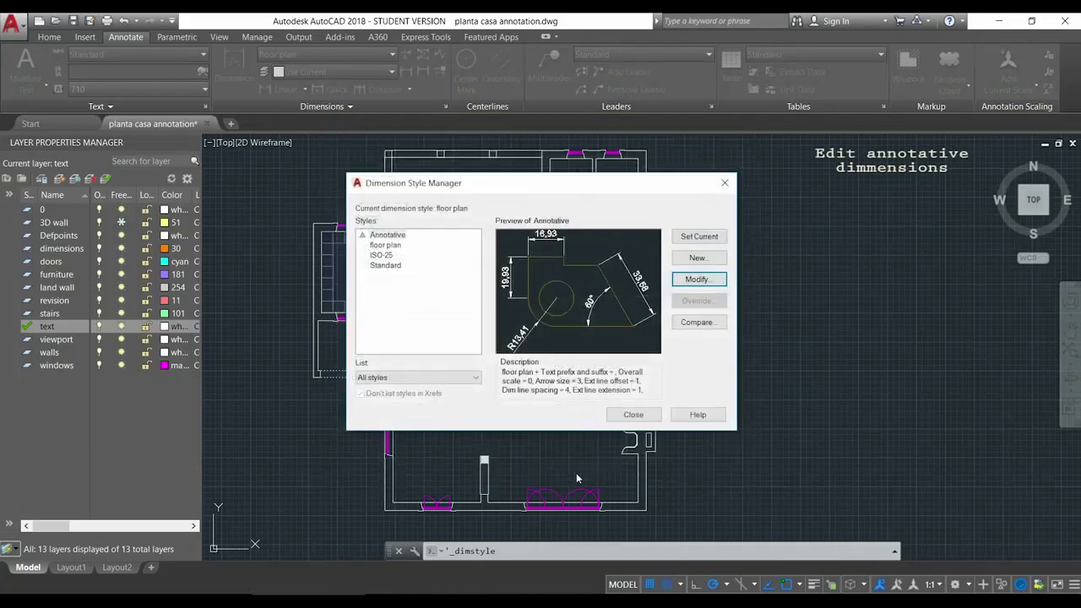
click(639, 413)
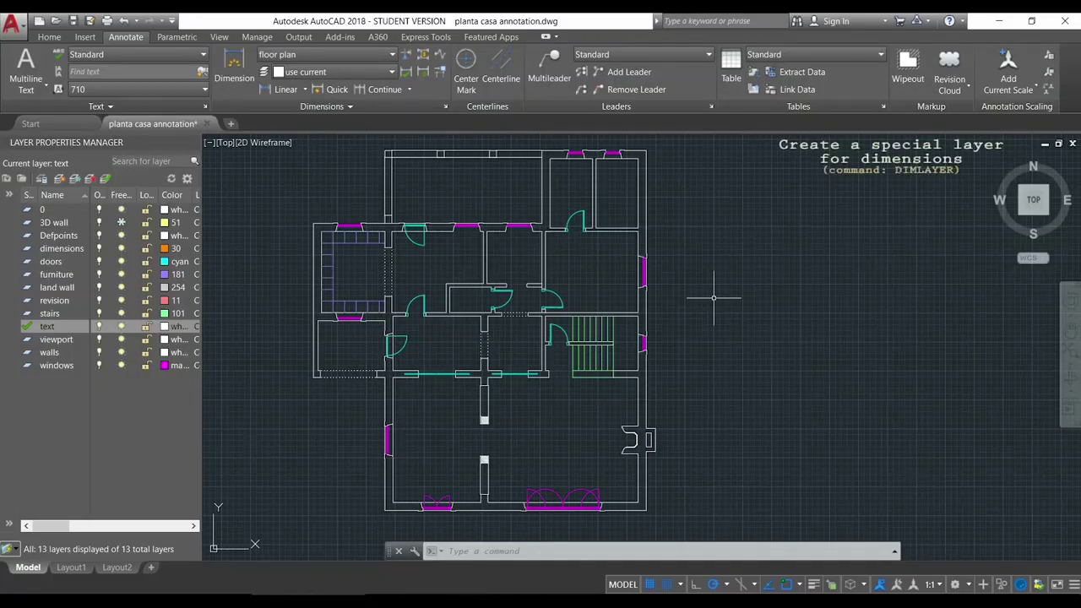
- Set DIMLAYER to the dimensions layer for new dimensions and set the drawing's annotation scale to 1:100
text(DIM)
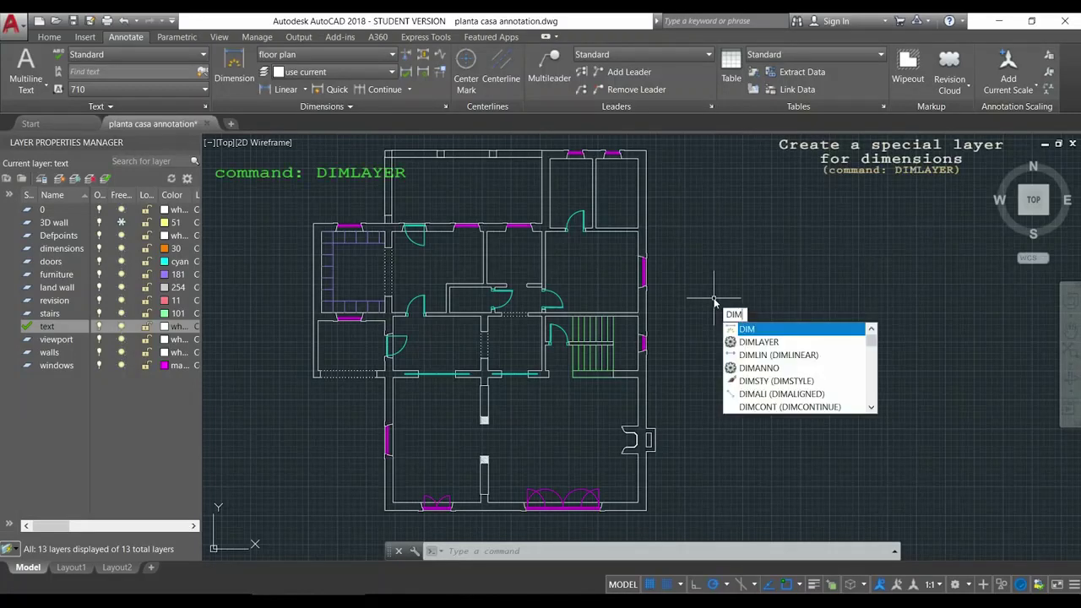
text(LAYER)
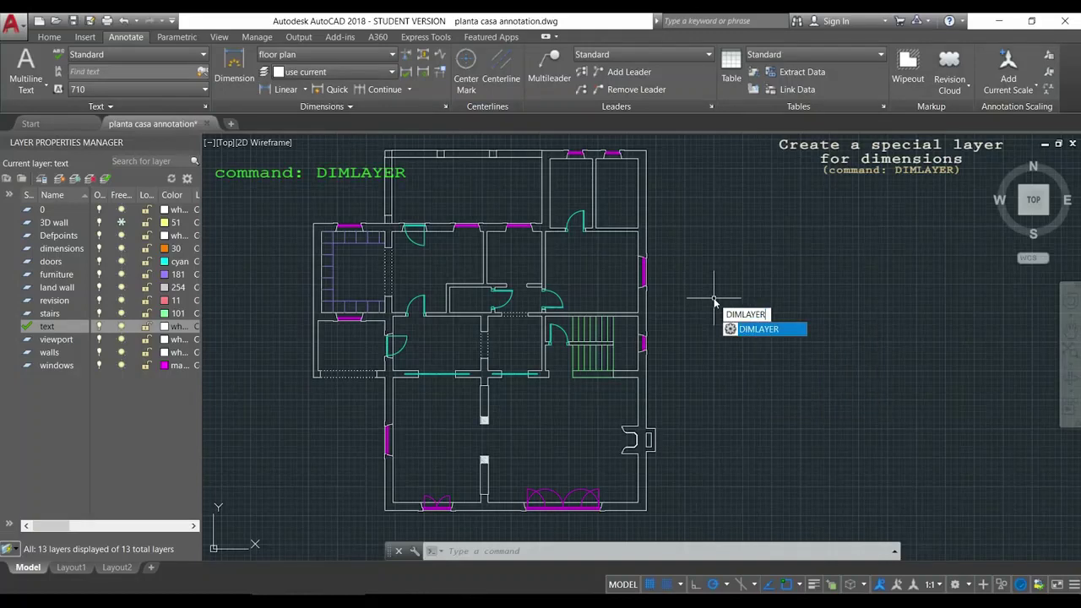
key(Return)
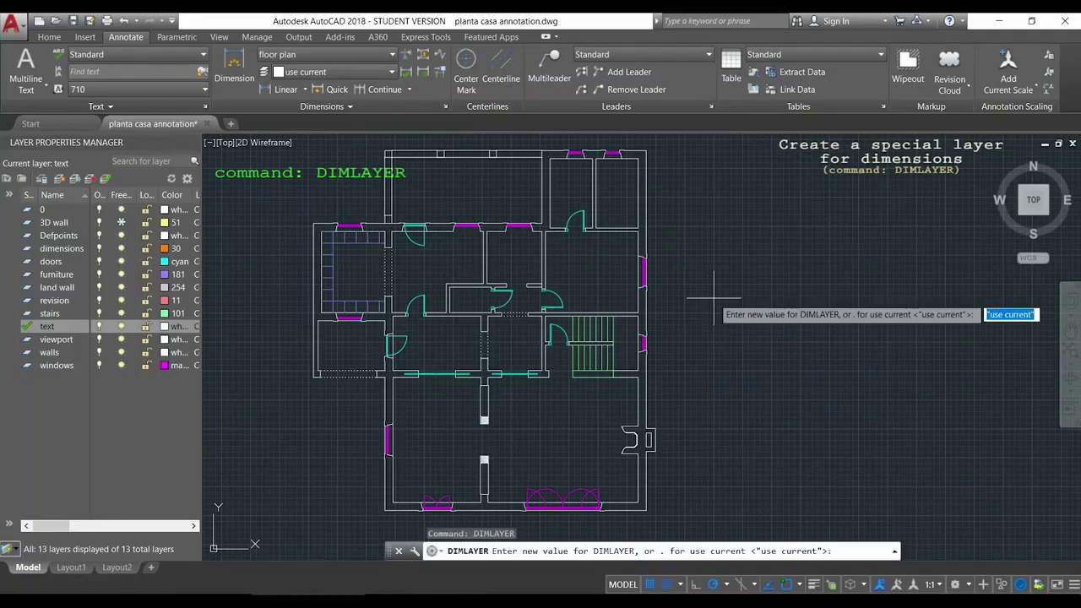
text(dim)
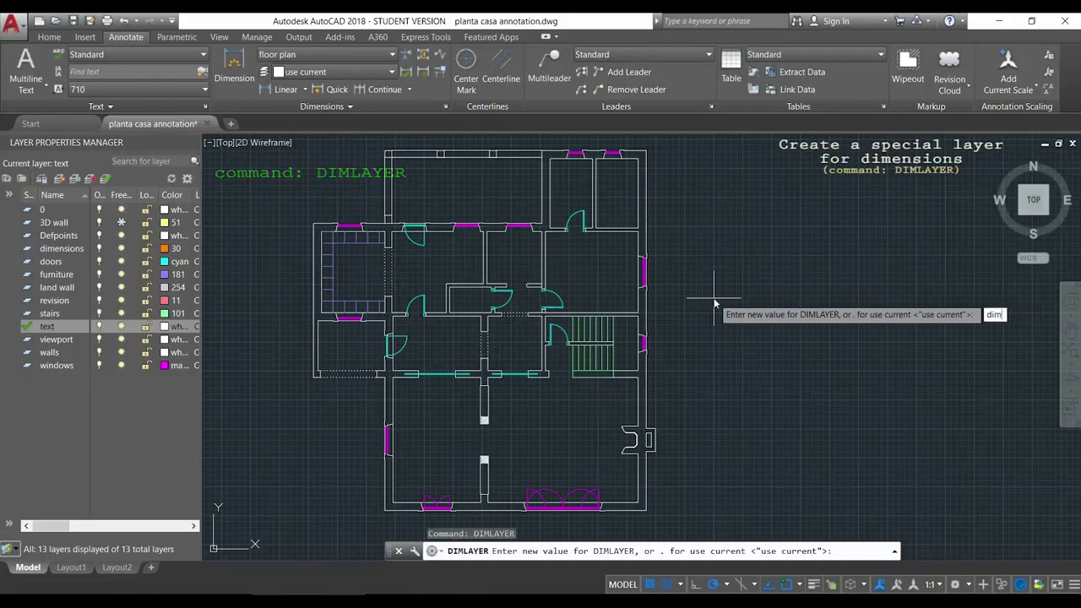
text(ensions)
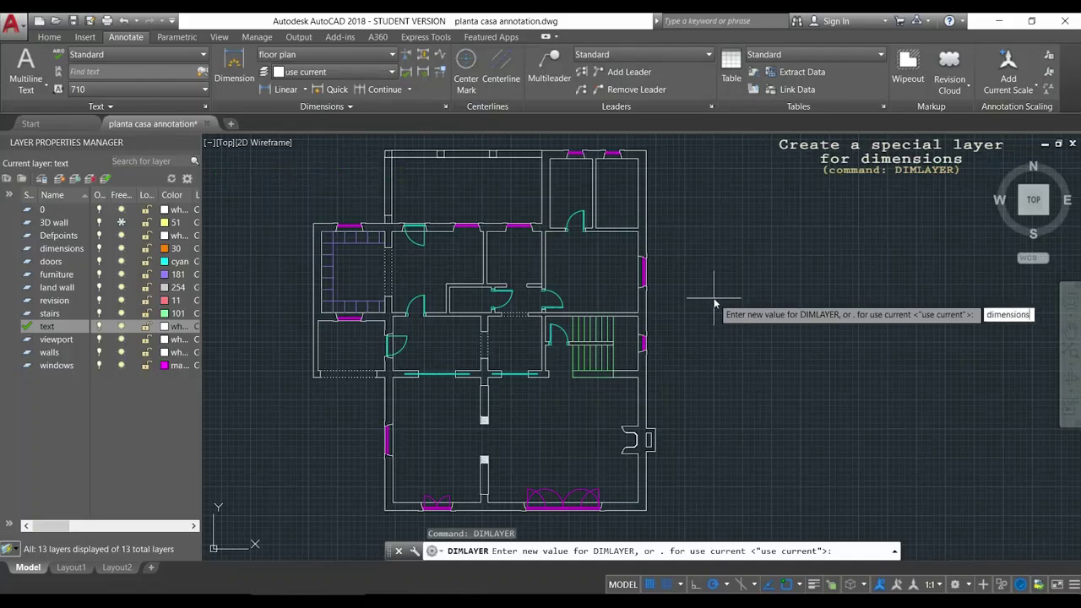
key(Return)
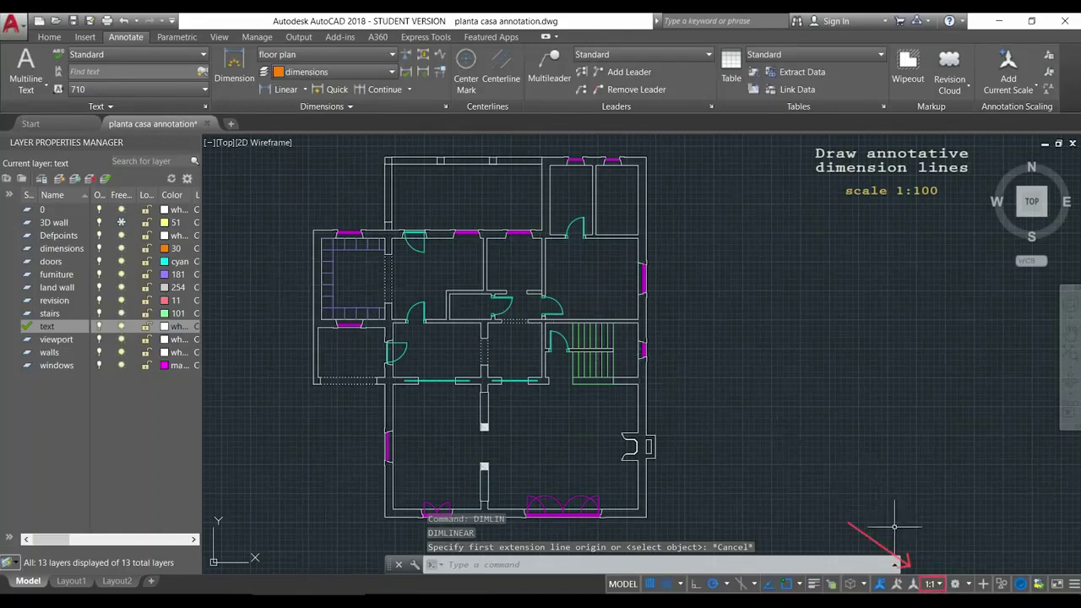
click(938, 584)
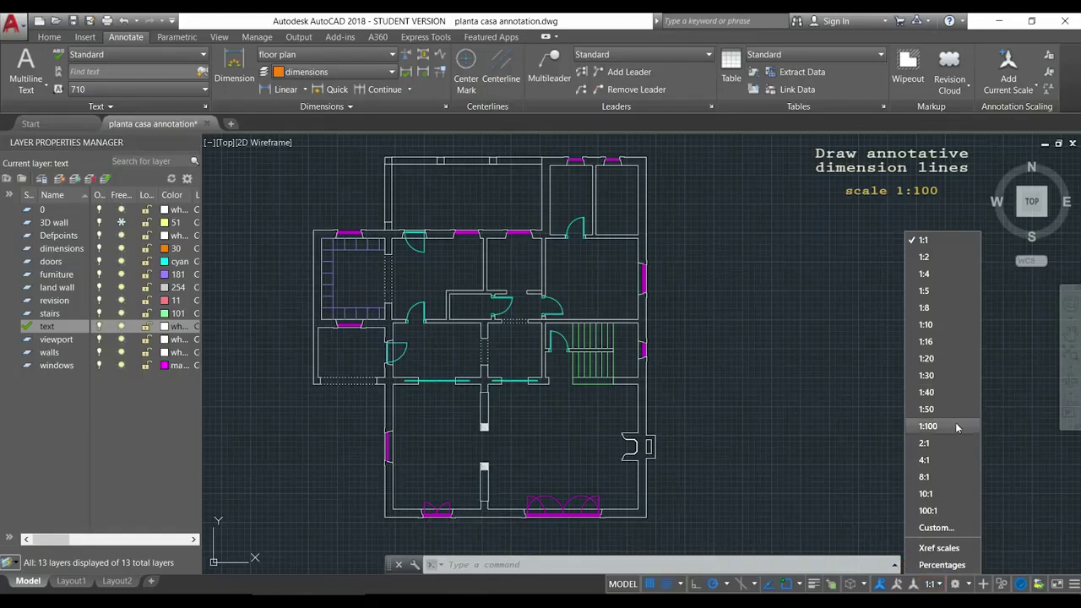
click(928, 426)
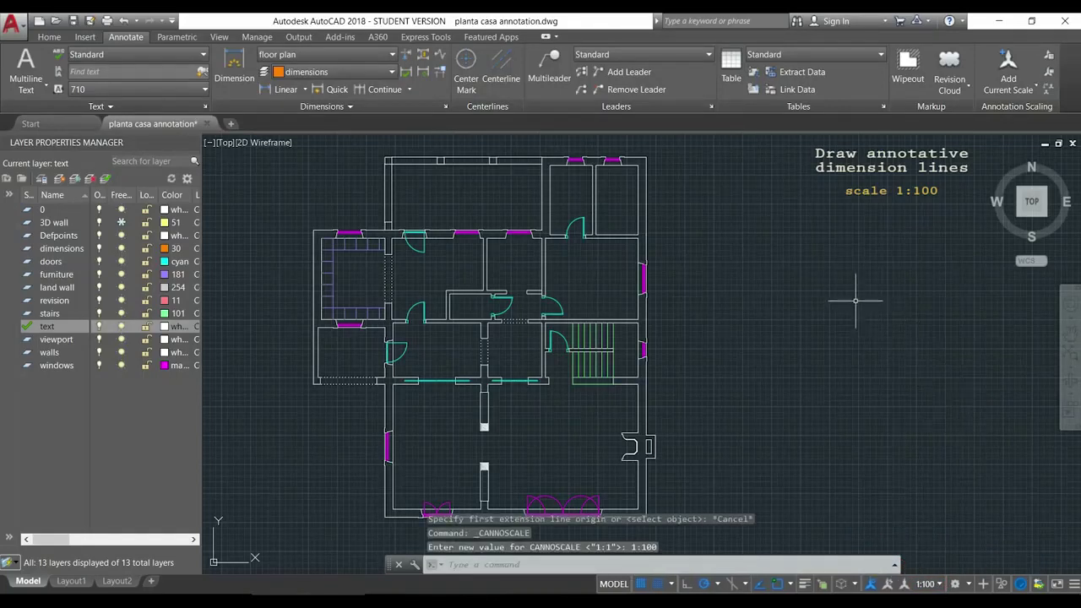
- Try to place a linear dimension in the floor plan style above the exterior wall of the upper-left furnished room
text(DIMLIN)
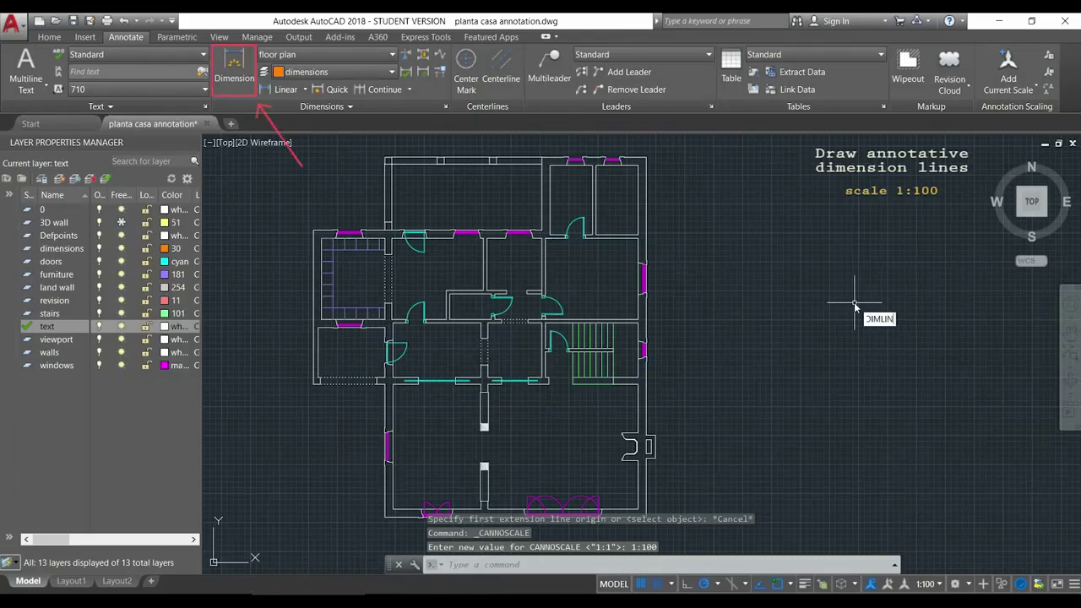
key(Return)
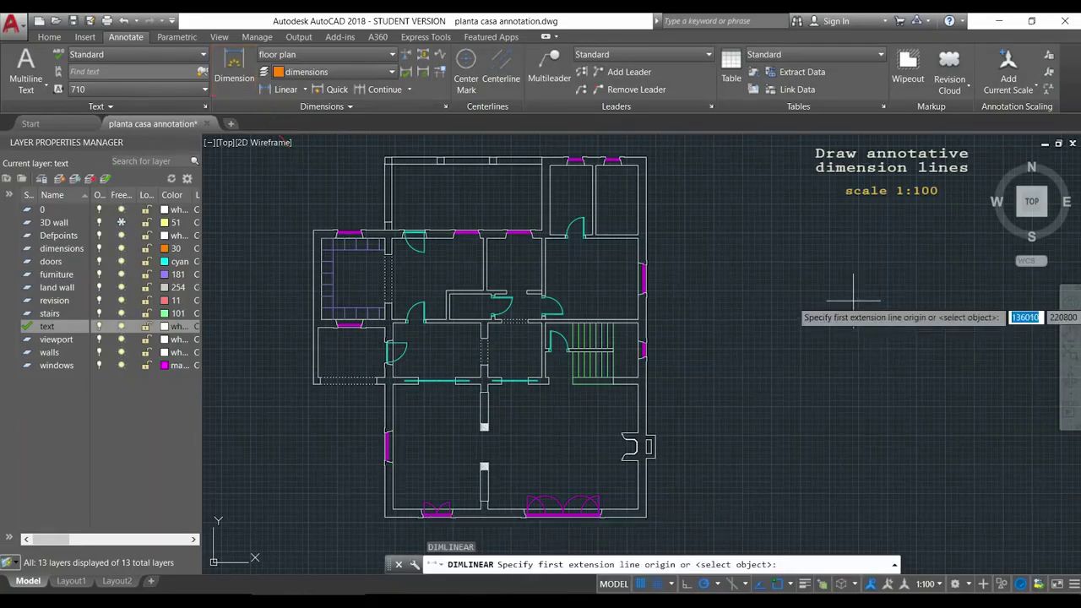
scroll(372, 206, up, 5)
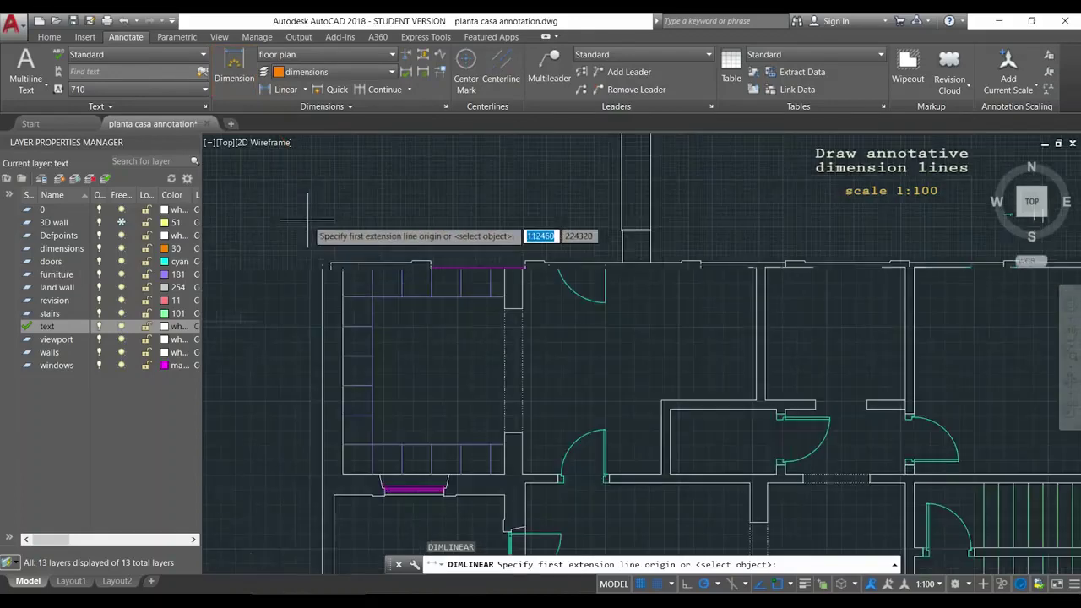
click(331, 262)
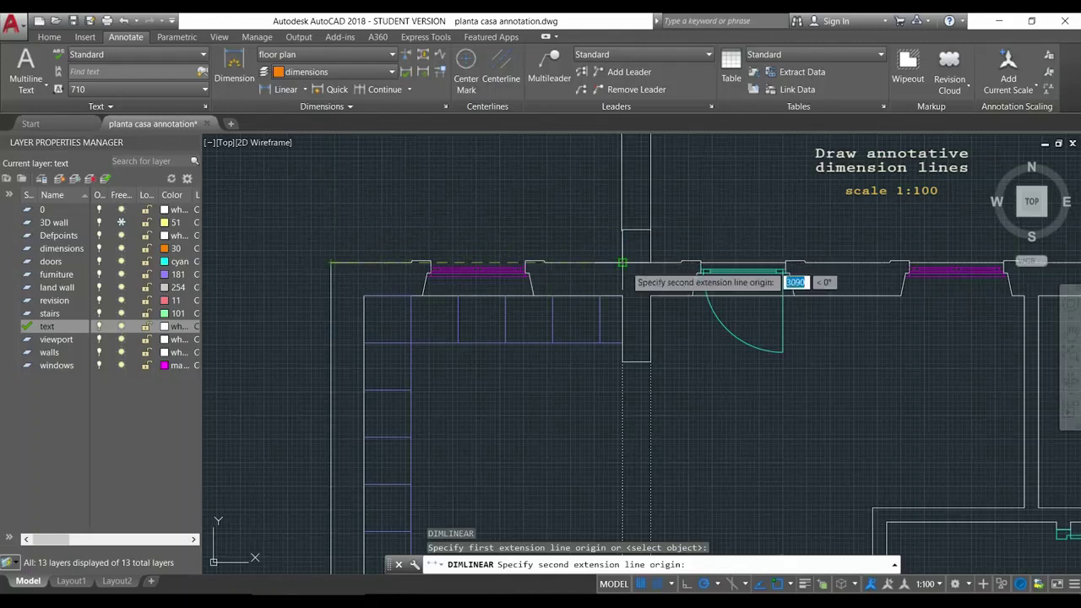
click(623, 262)
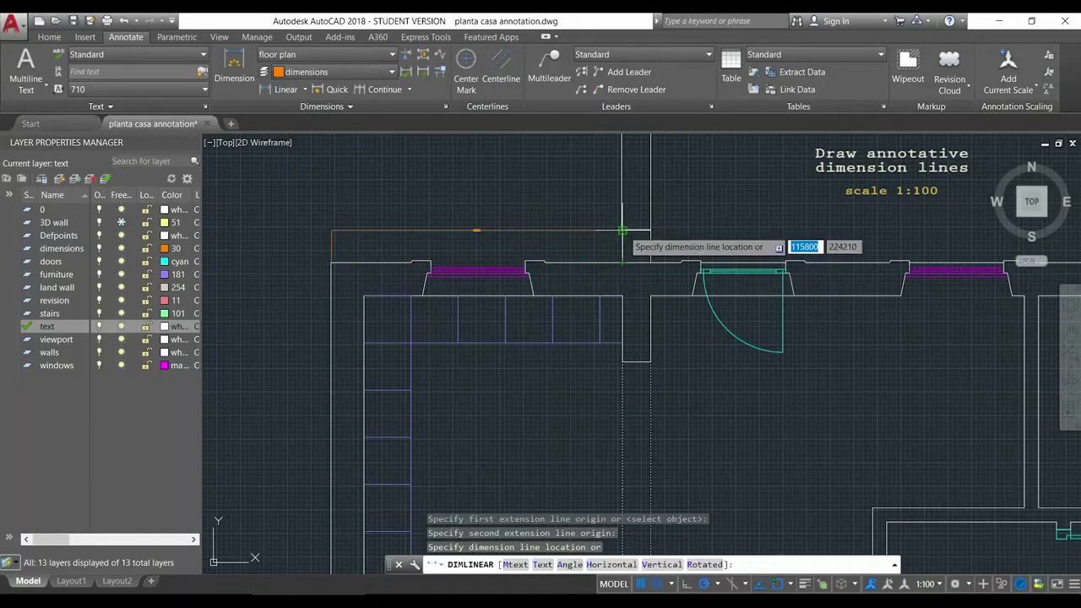
click(623, 229)
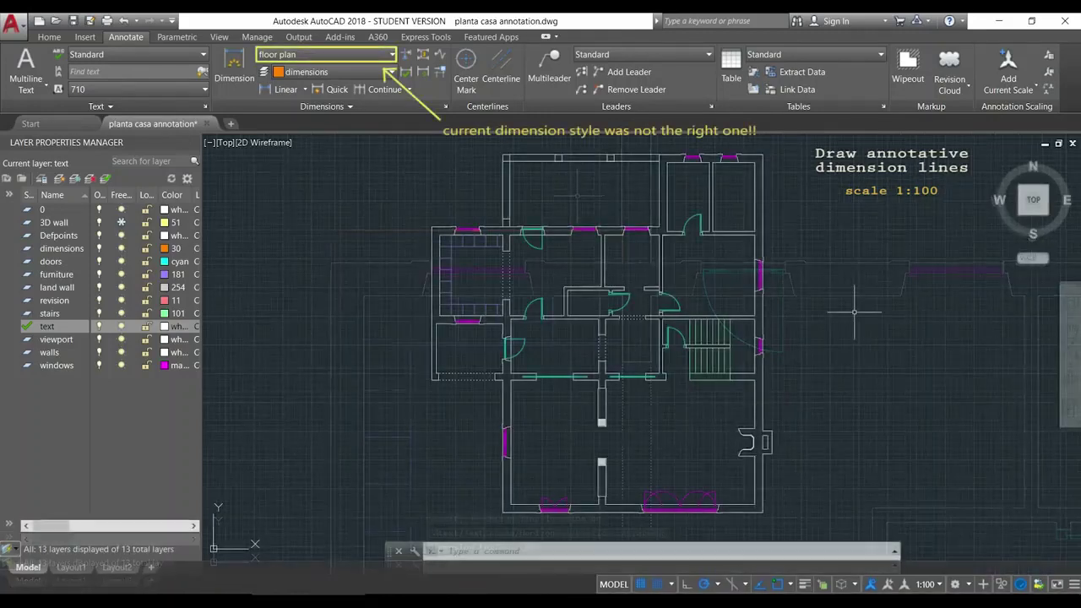
- Make the Annotative dimension style current and place a linear dimension above the upper-left room, from the outer corner to the adjoining wall
text(dimlin)
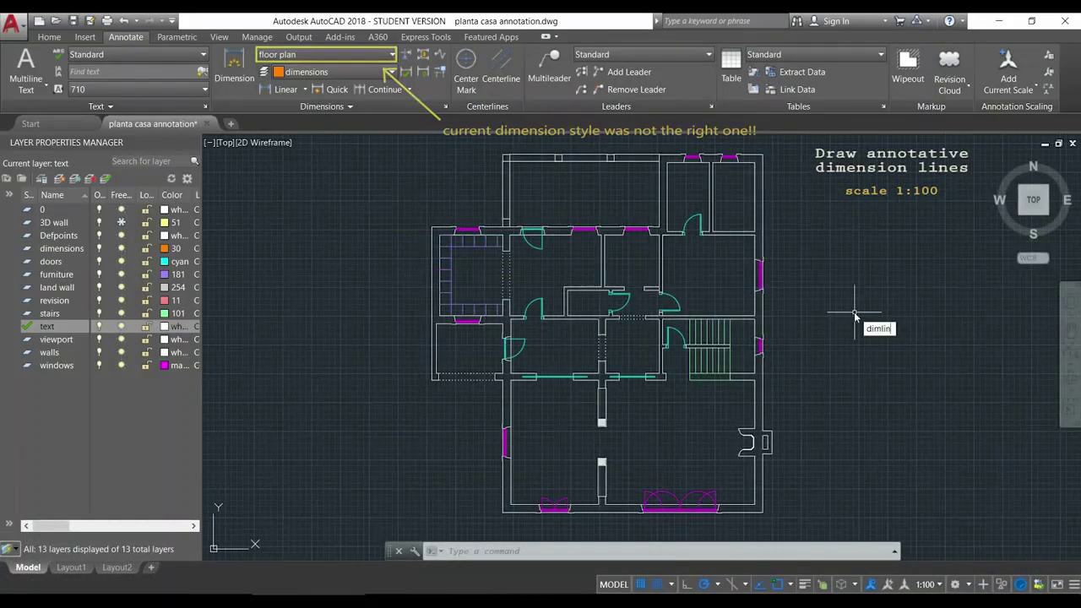
key(Return)
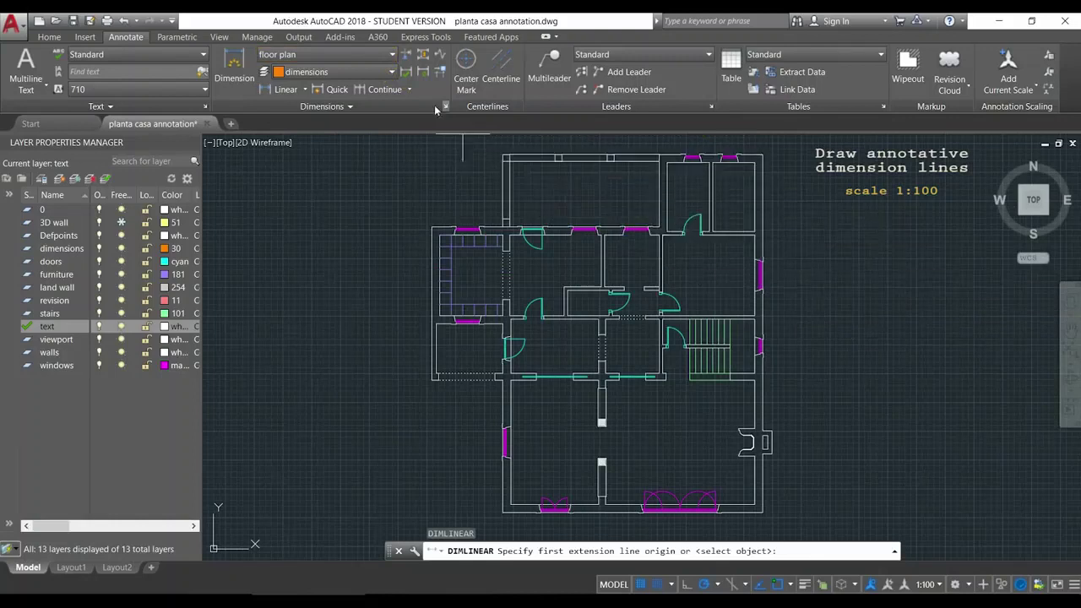
click(390, 55)
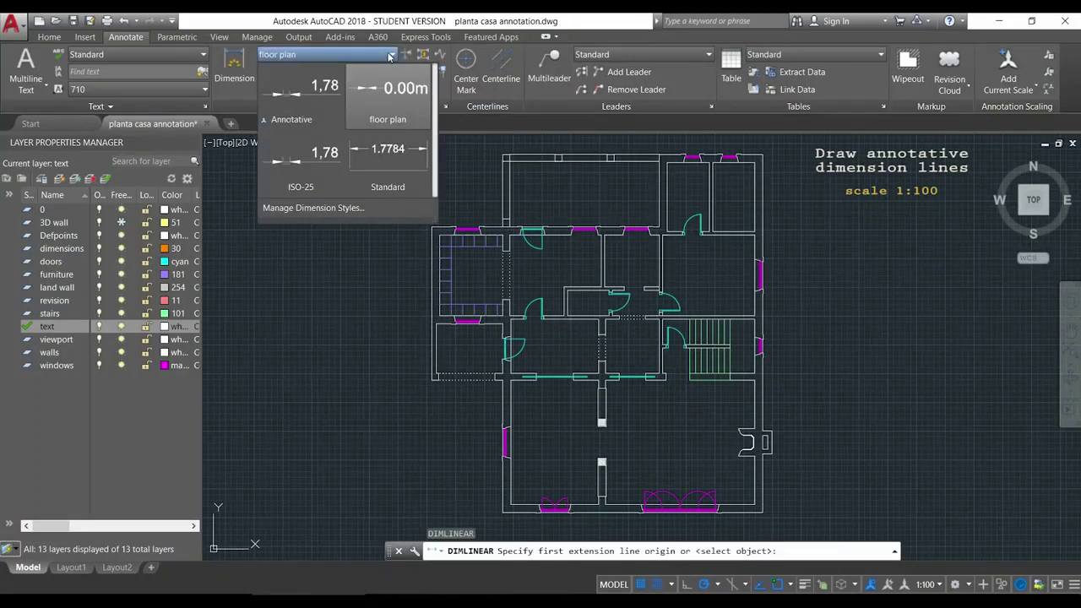
click(321, 100)
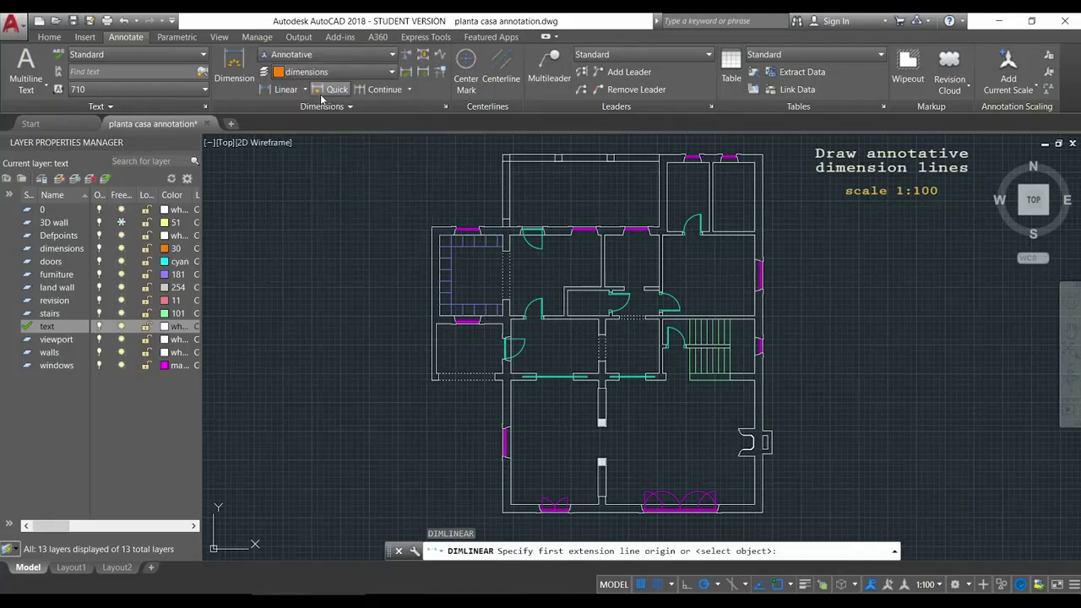
scroll(431, 226, up, 5)
click(435, 238)
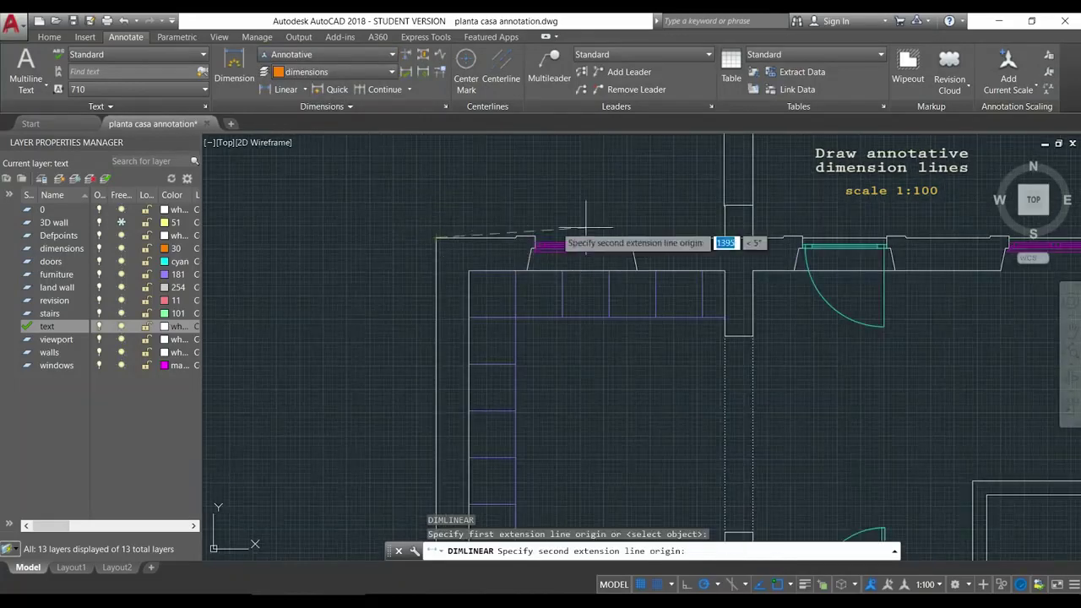
click(724, 238)
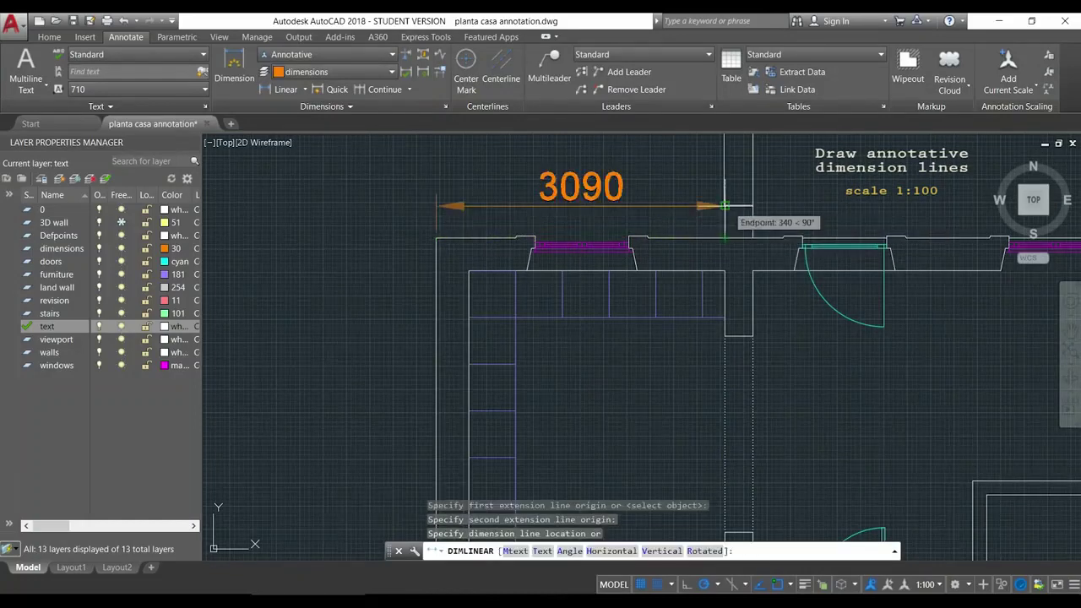
click(725, 205)
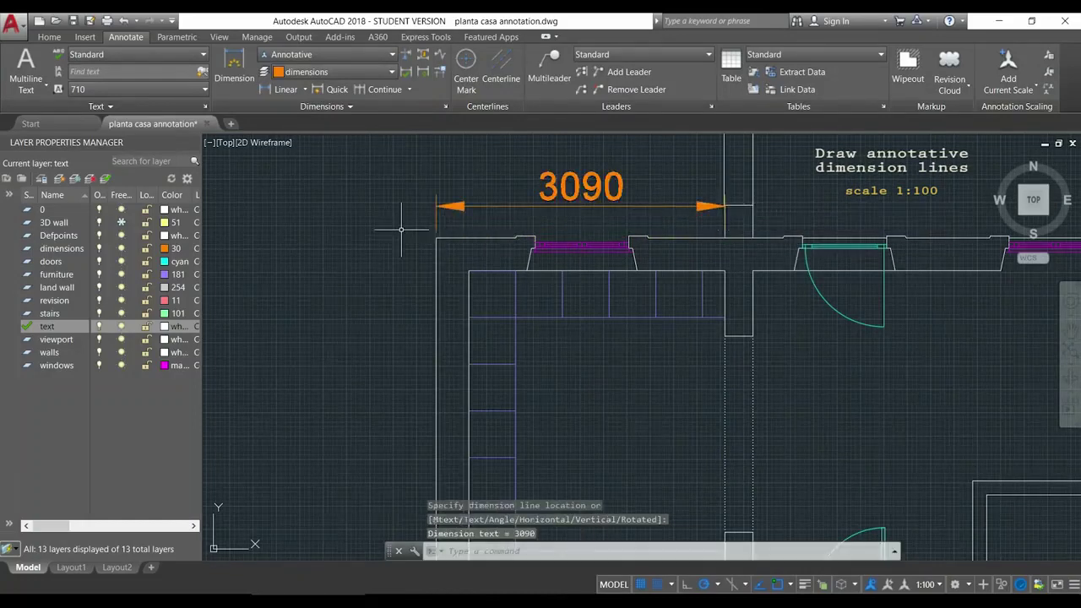
- Place a linear dimension above the upper-right wall with two windows, from the neighbouring room's wall to the outer corner
scroll(358, 234, down, 6)
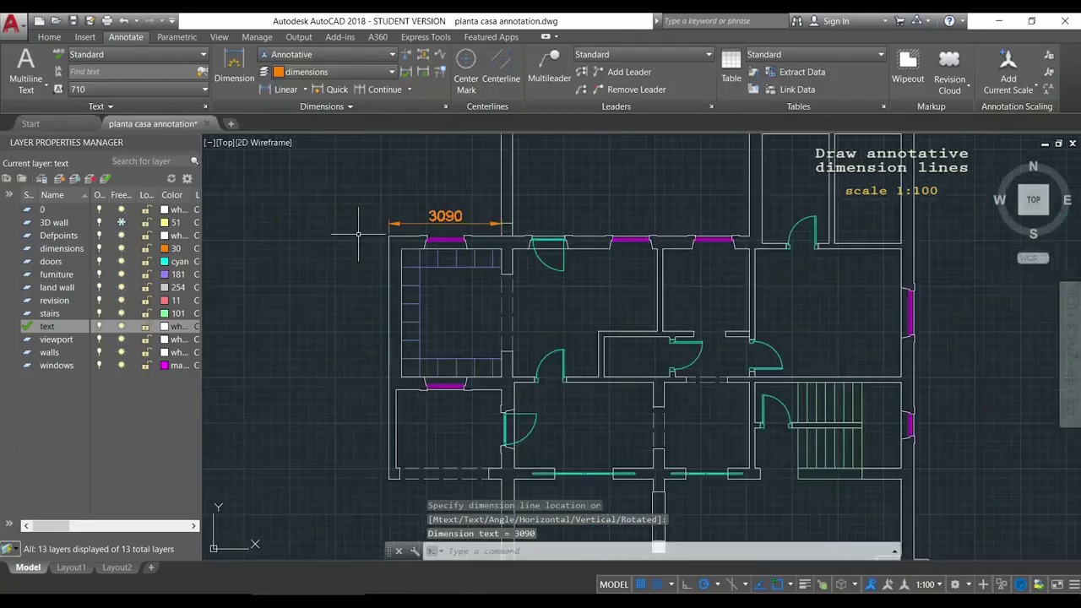
middle_drag(360, 233, 328, 212)
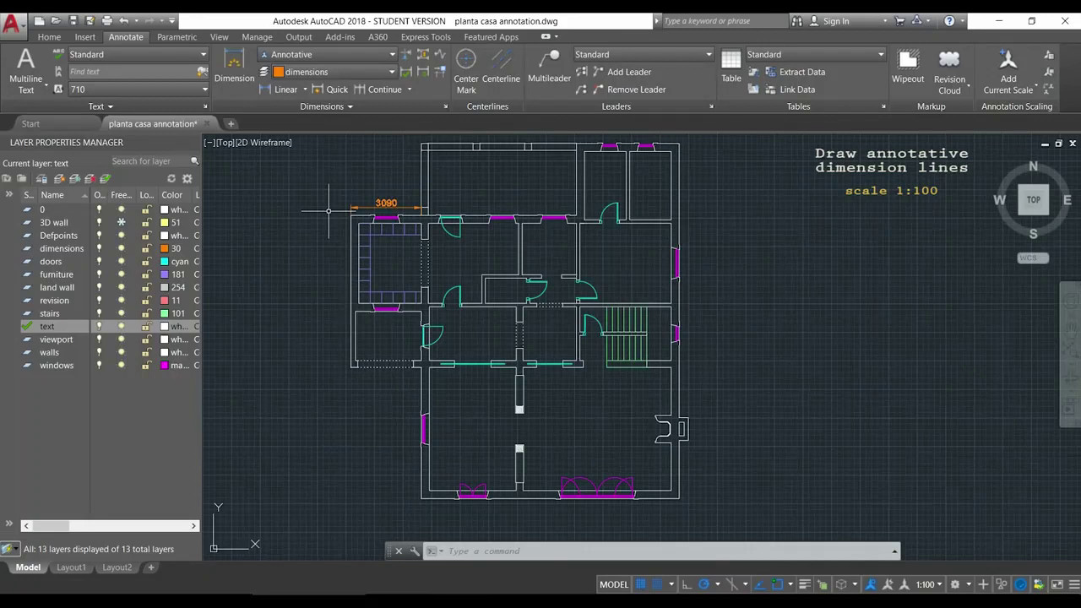
middle_drag(328, 210, 328, 230)
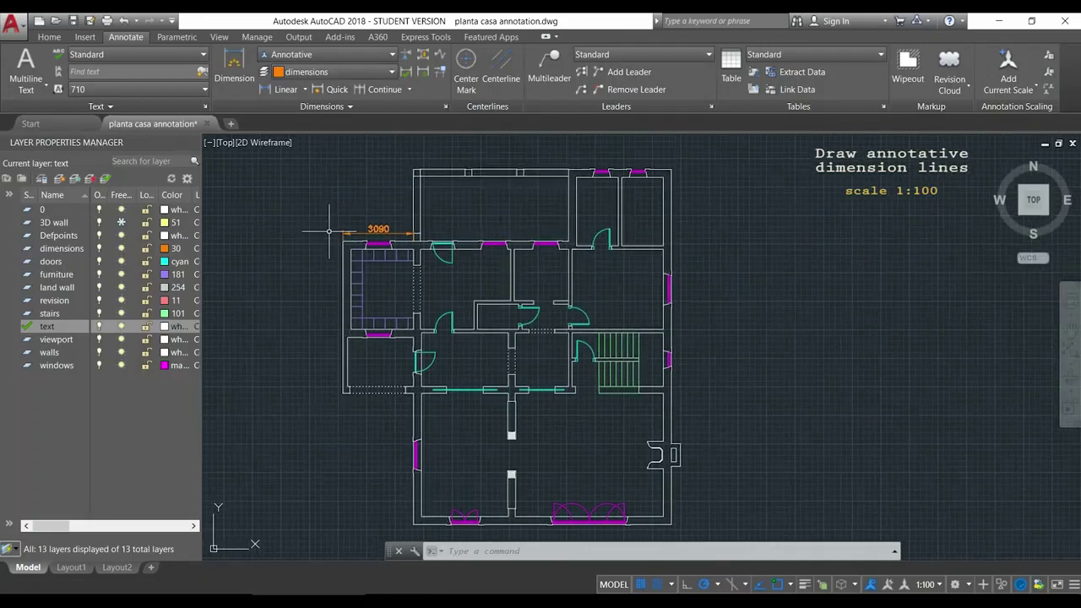
key(Return)
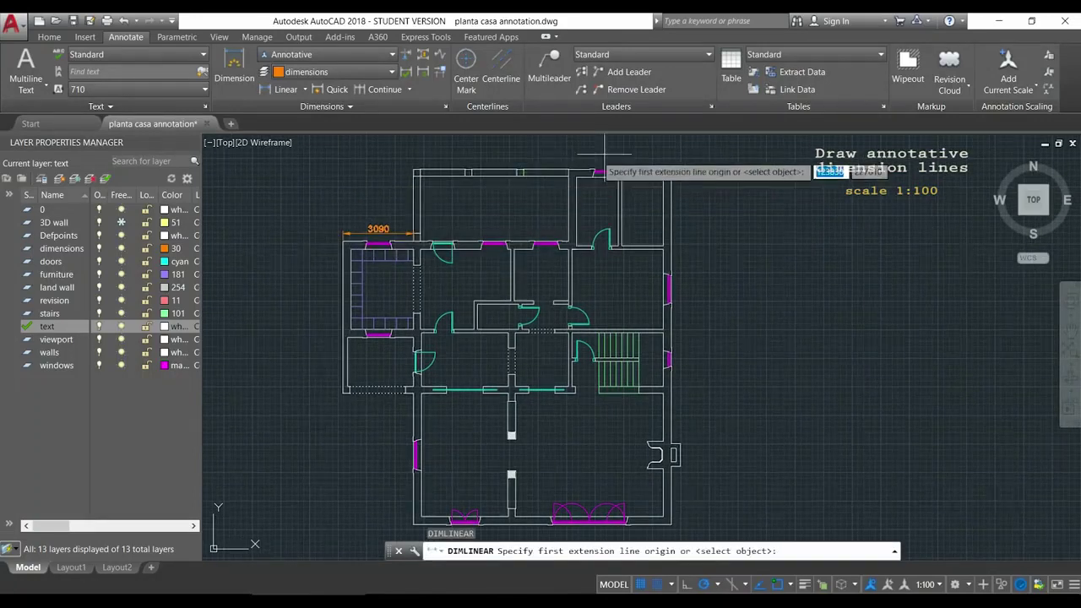
scroll(621, 155, up, 6)
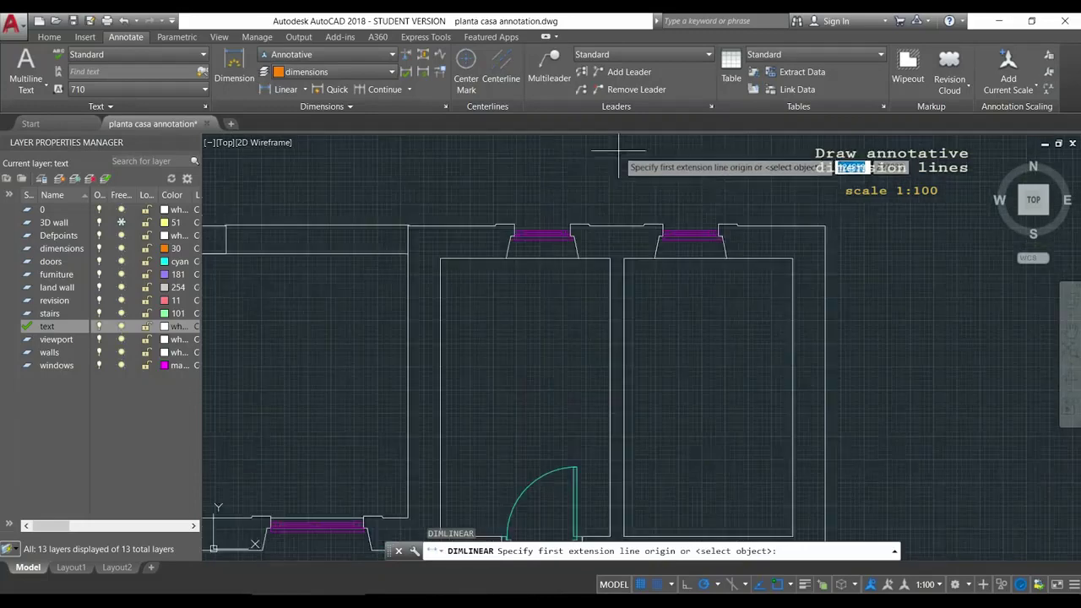
click(409, 226)
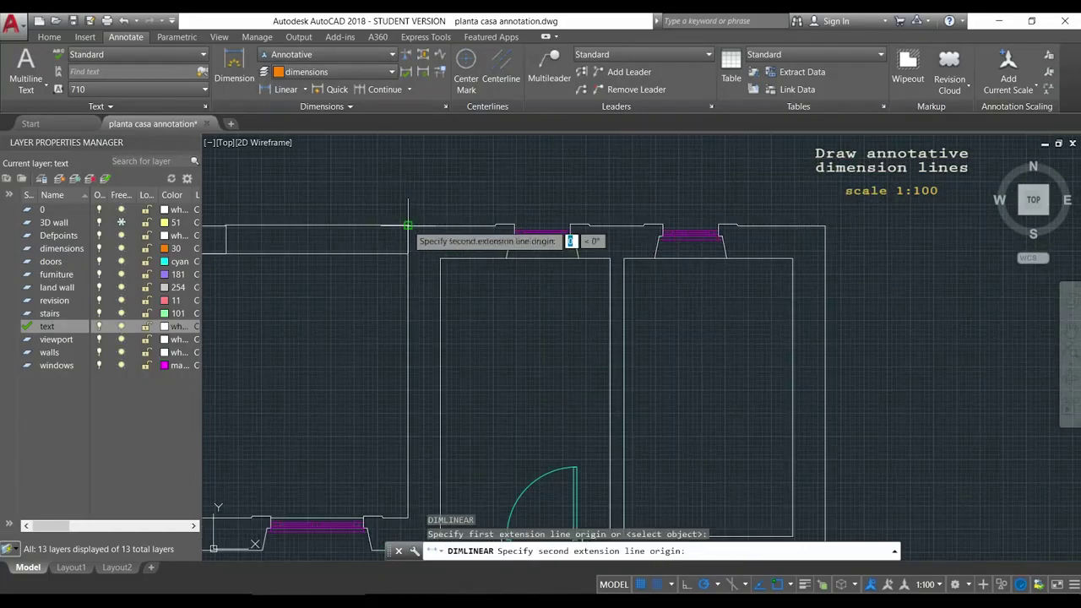
click(825, 226)
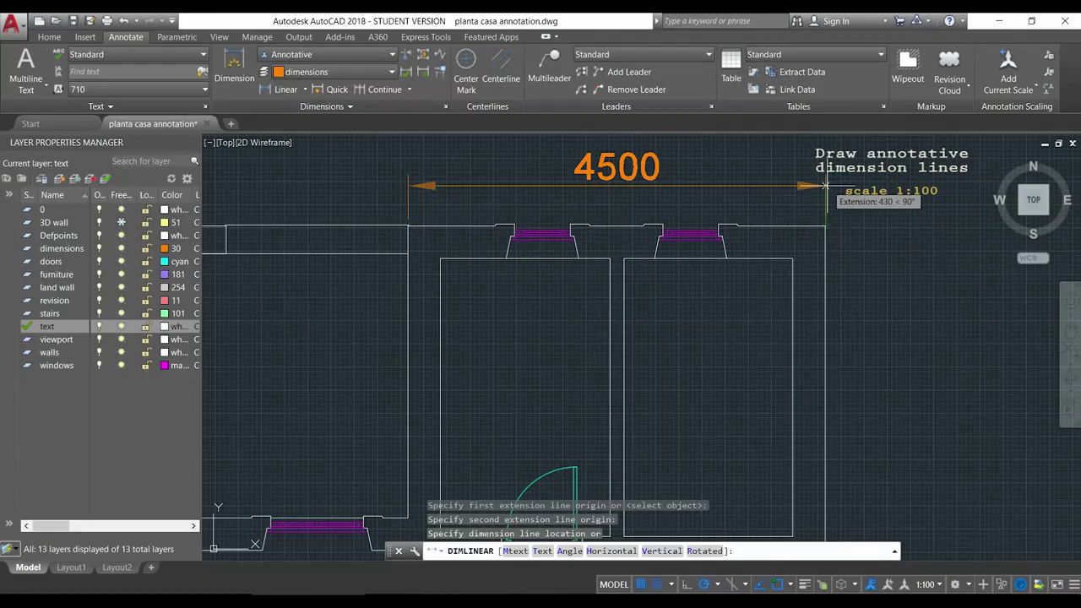
click(826, 185)
scroll(847, 259, down, 4)
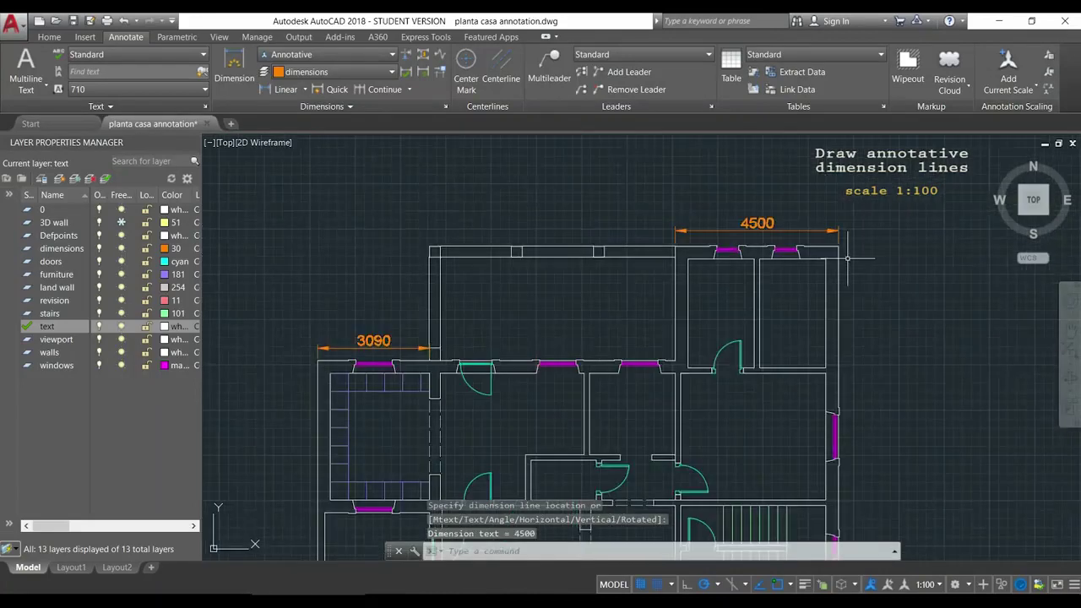
scroll(847, 259, down, 2)
middle_drag(867, 321, 714, 225)
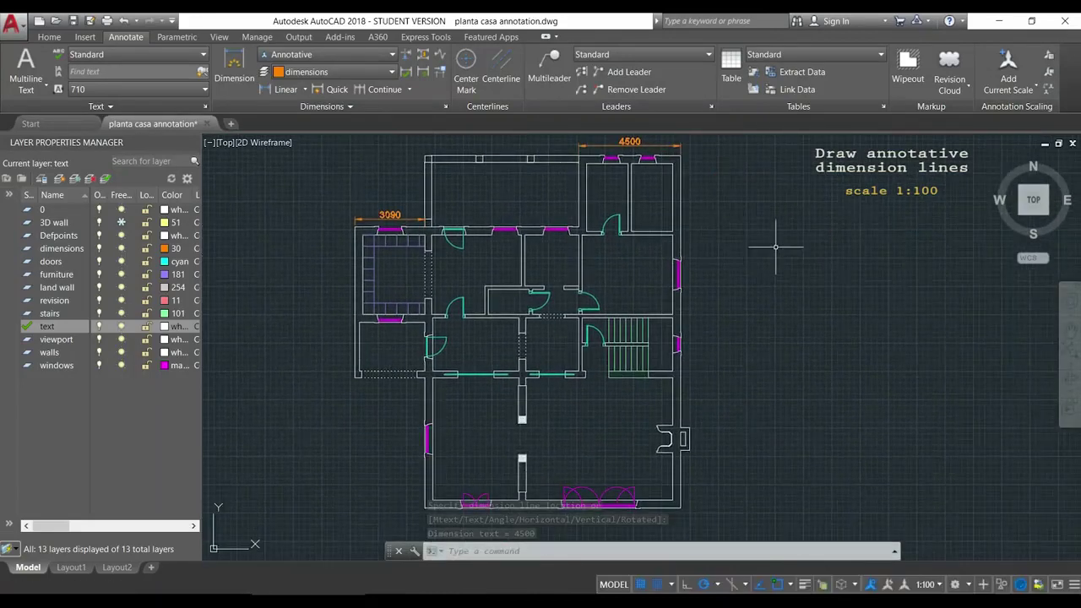
key(Escape)
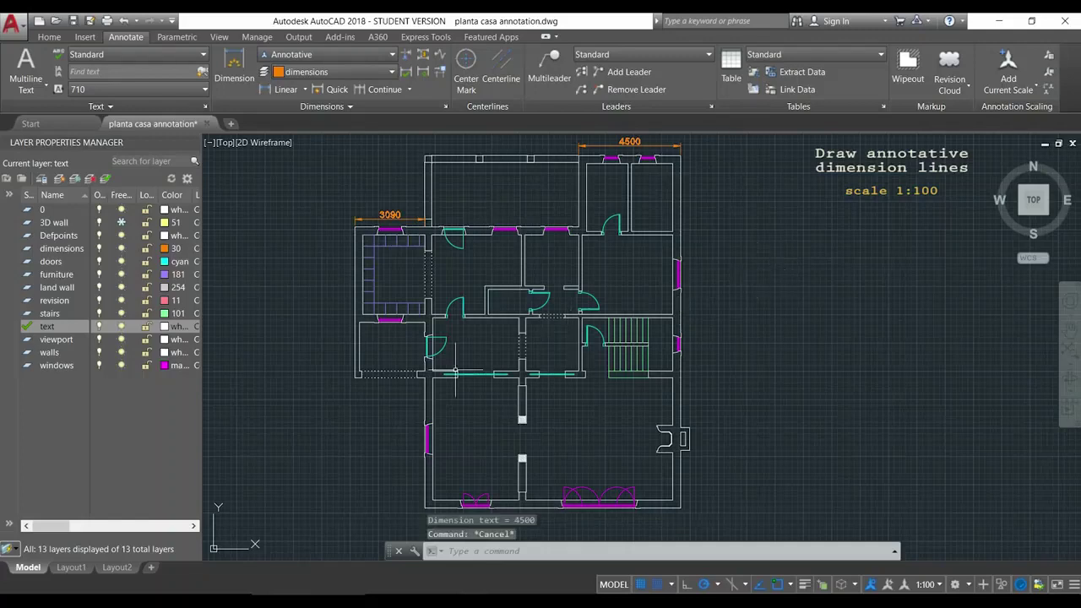
- Examine how the annotative dimensions appear in the Layout1 viewports, and return to model space
click(72, 567)
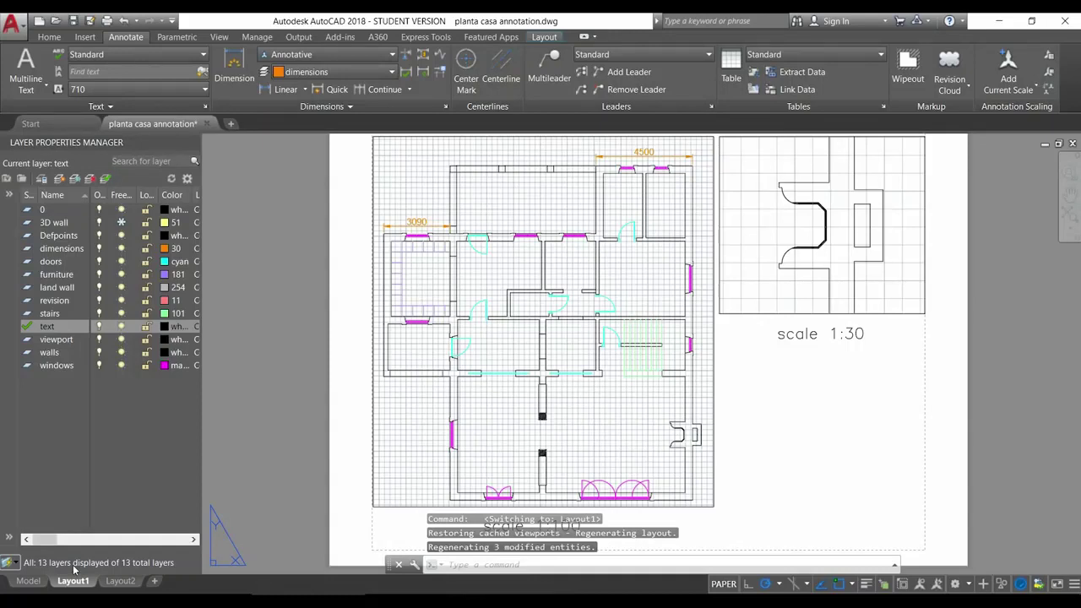
click(29, 581)
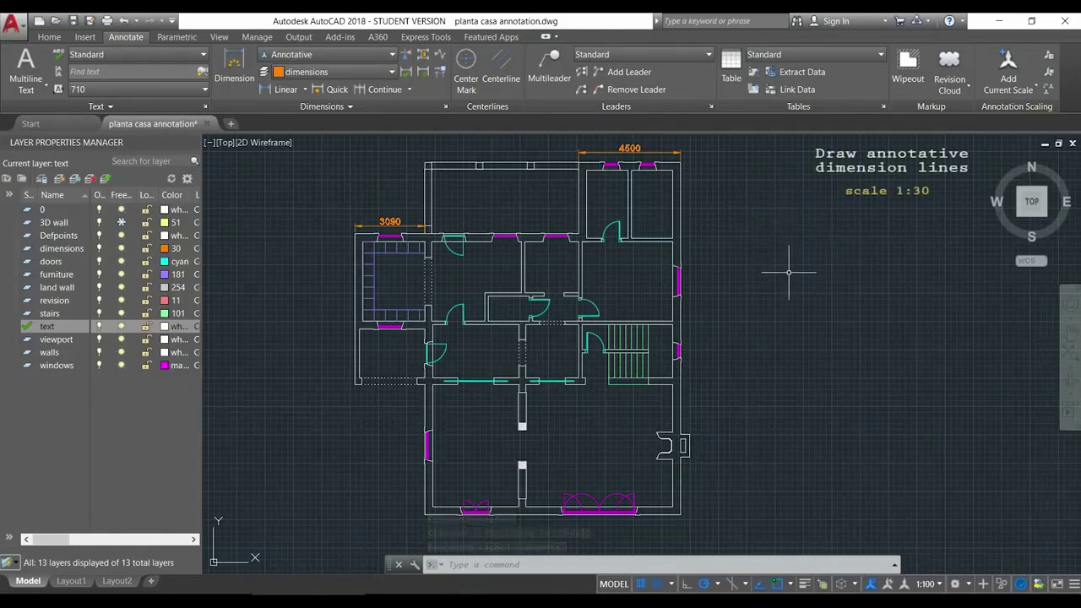
- Set the annotation scale to 1:30 for detailing the fireplace on the lower-right exterior wall
middle_drag(790, 295, 661, 176)
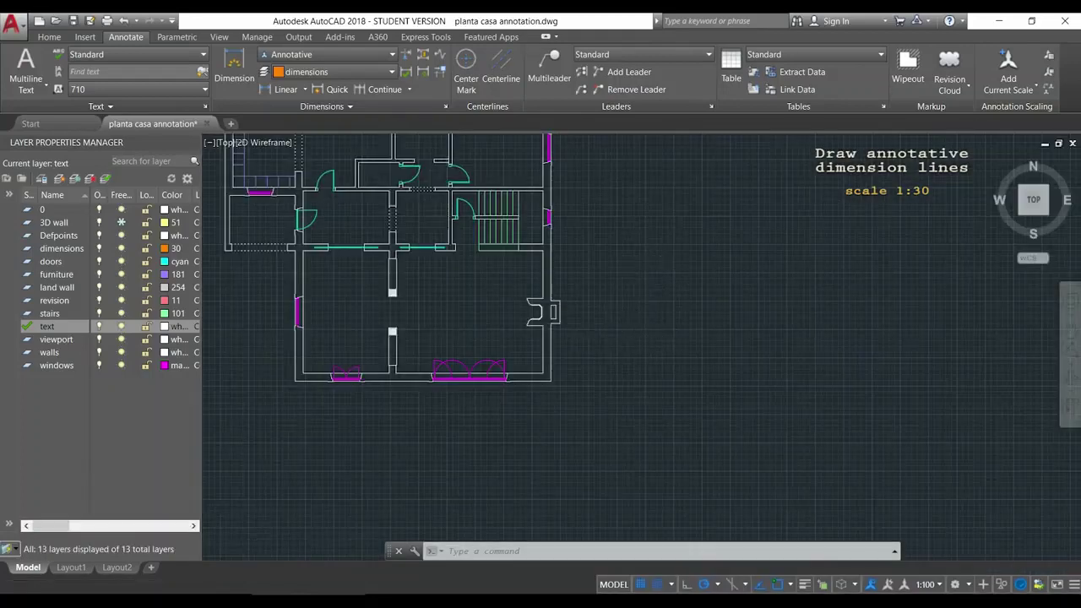
scroll(591, 321, up, 5)
middle_drag(538, 290, 596, 284)
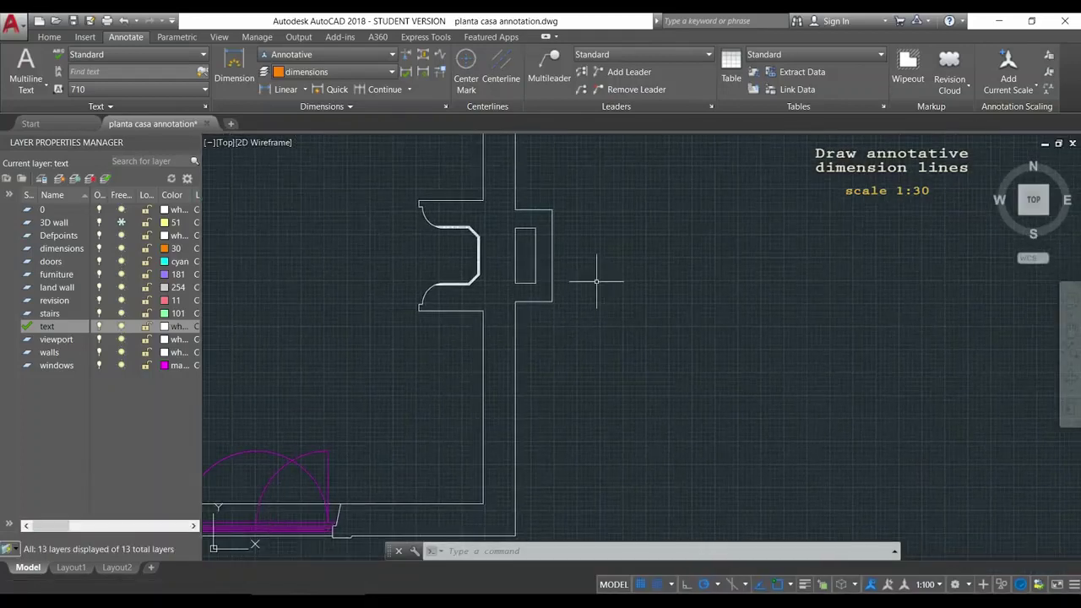
click(938, 584)
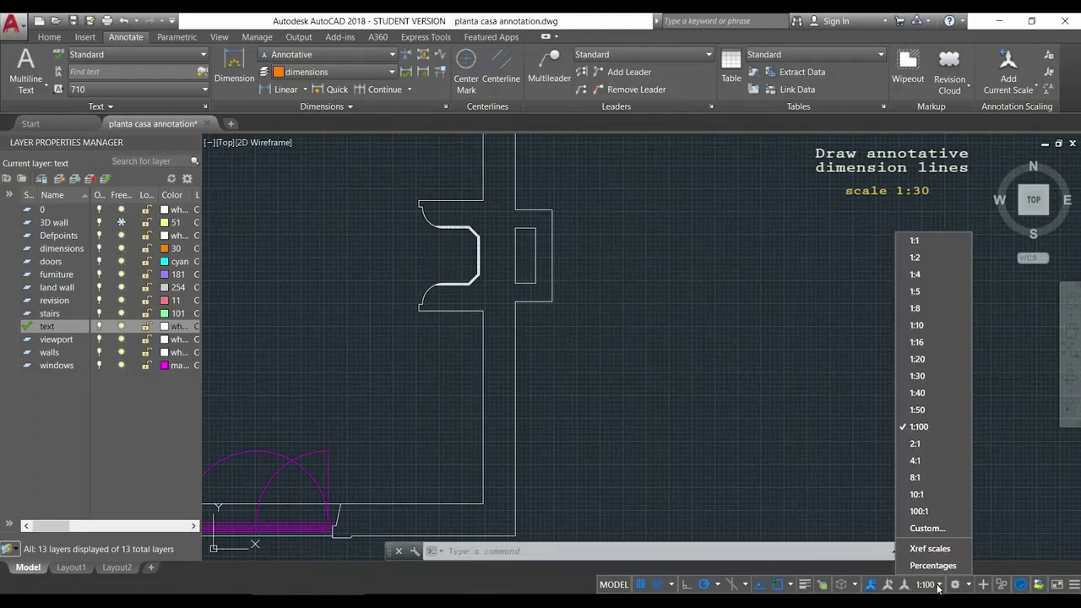
click(935, 379)
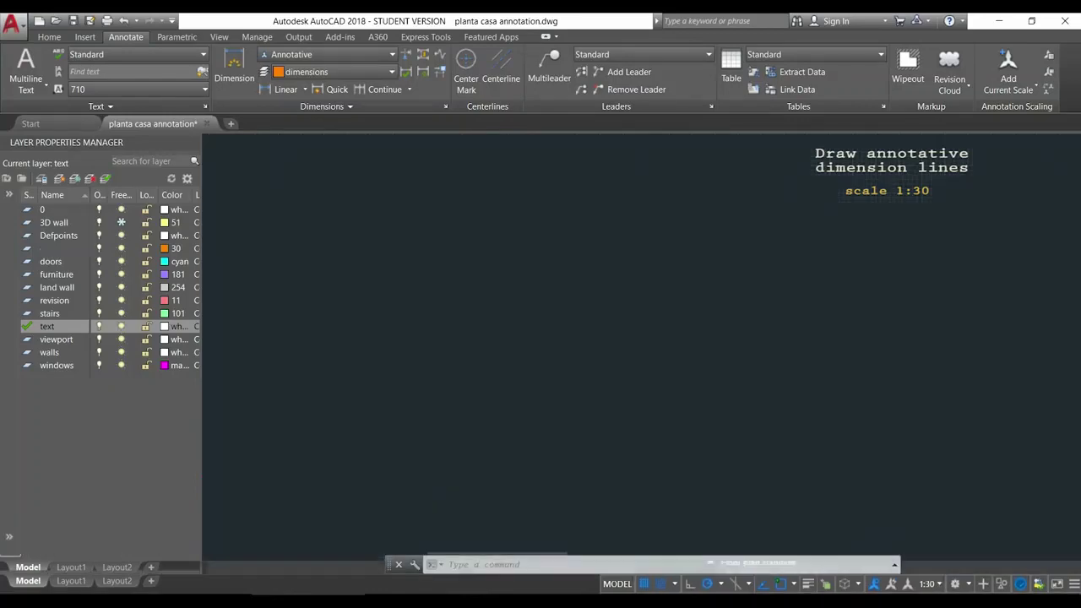
- Place a linear dimension above the fireplace, from its front corner to the inner face of the wall
text(dimlin)
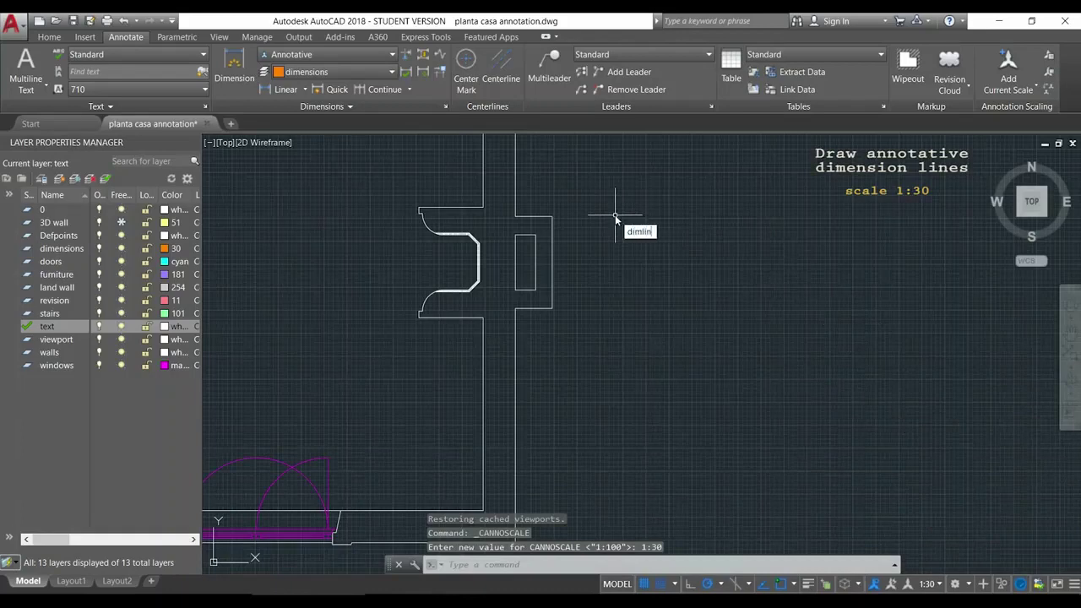
key(Return)
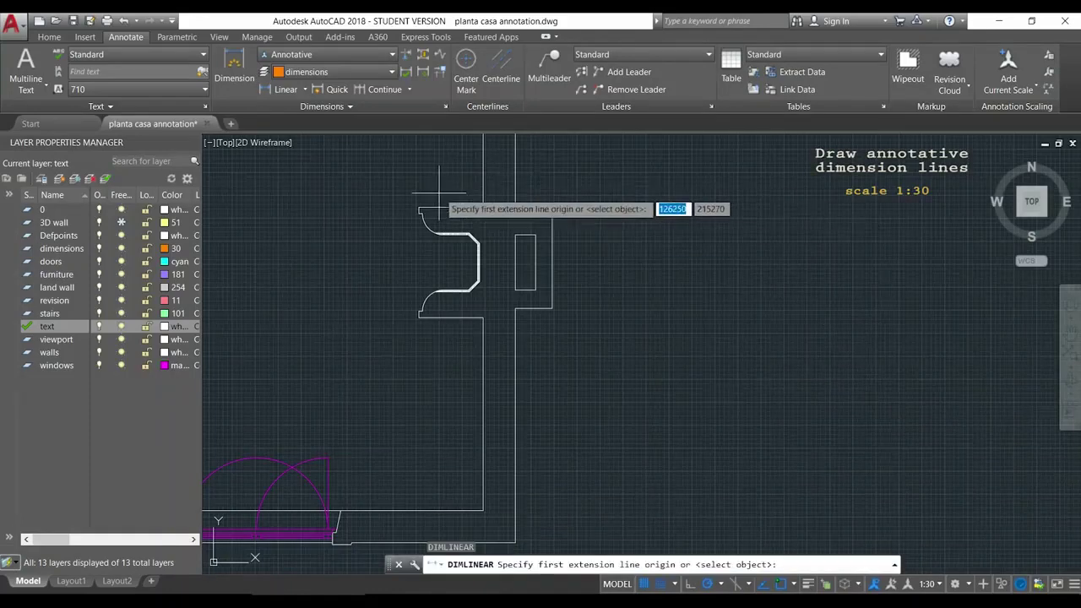
scroll(434, 197, up, 2)
click(410, 214)
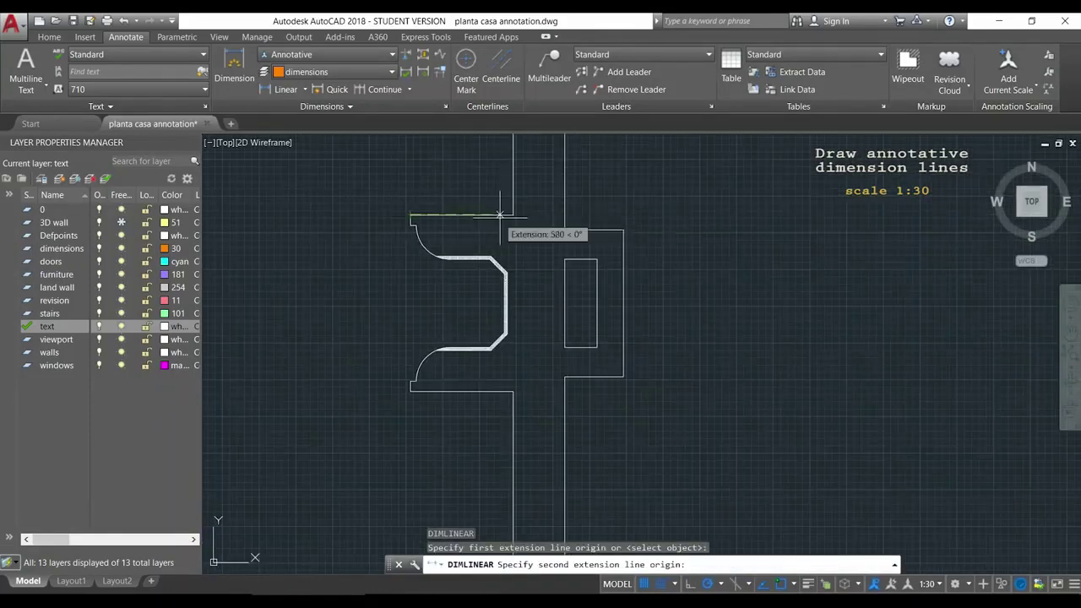
click(513, 214)
click(512, 193)
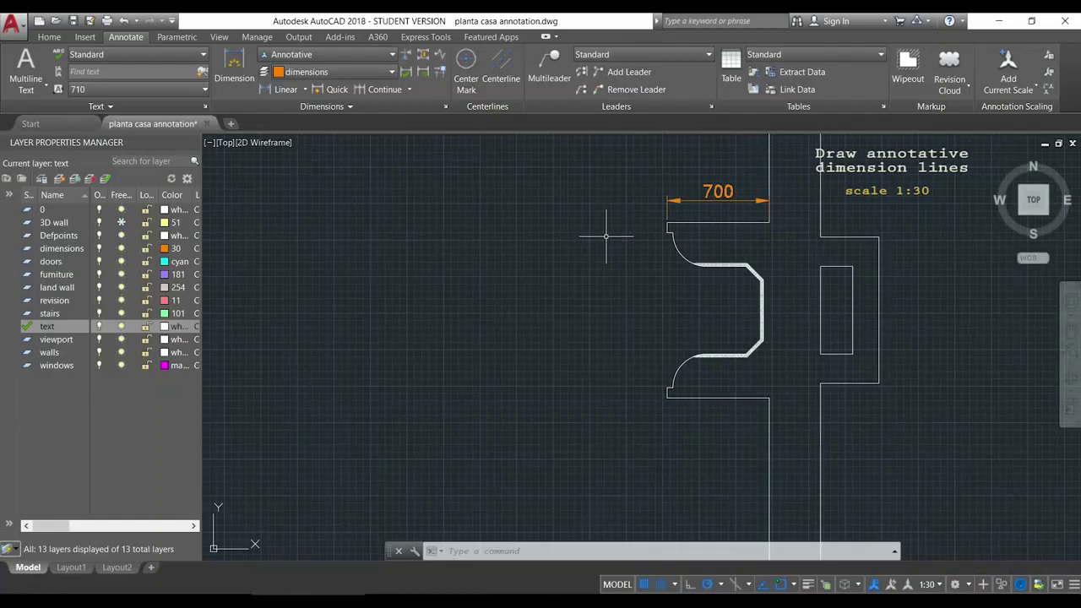
- Place linear dimensions above the chimney projection outside the wall and along its outer side
key(Return)
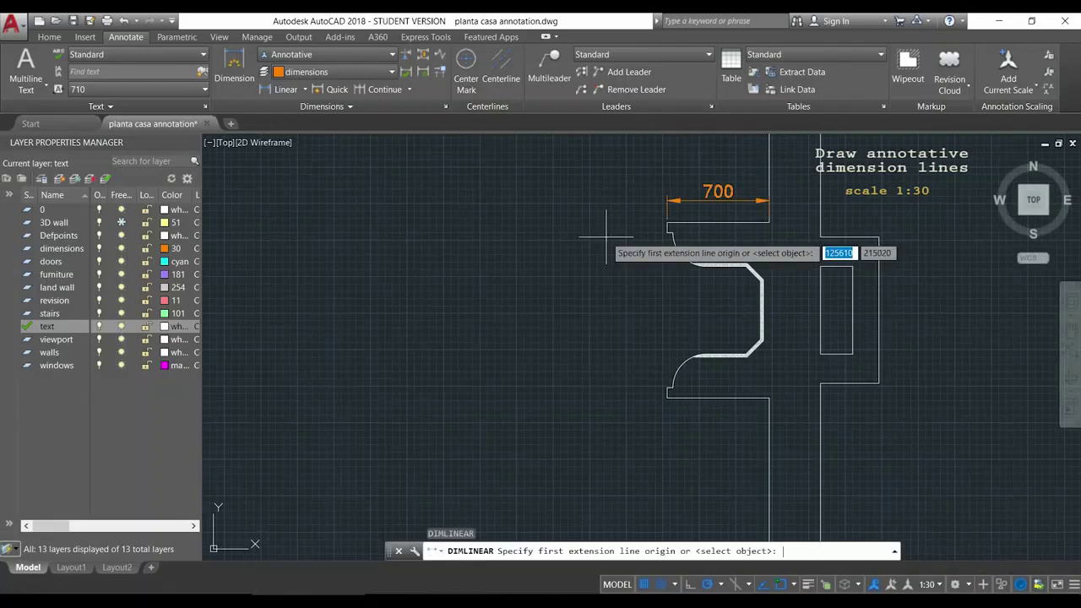
click(819, 237)
click(878, 238)
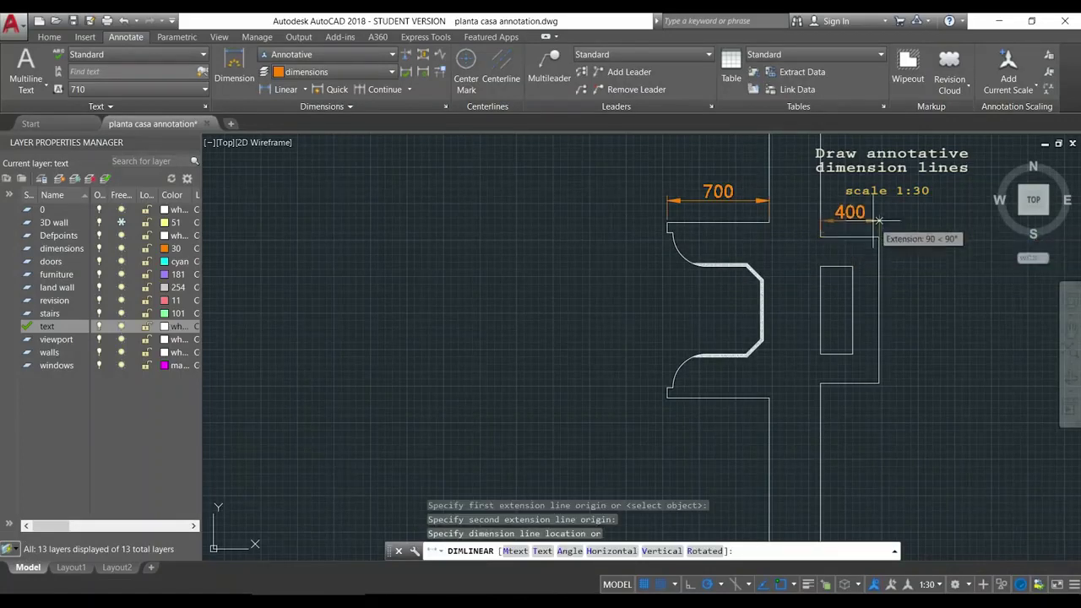
click(878, 218)
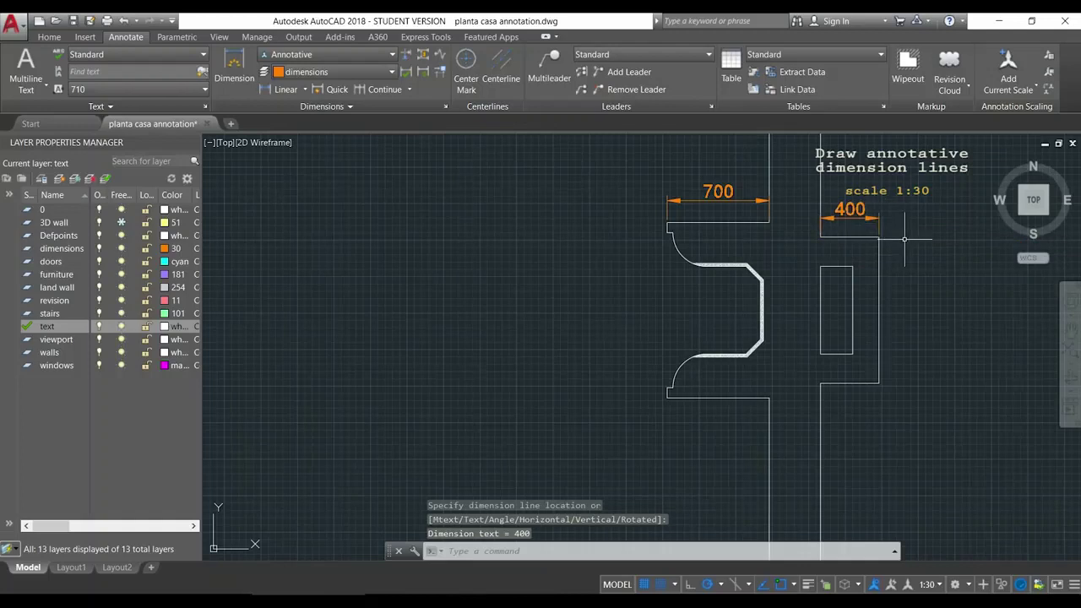
key(space)
click(878, 237)
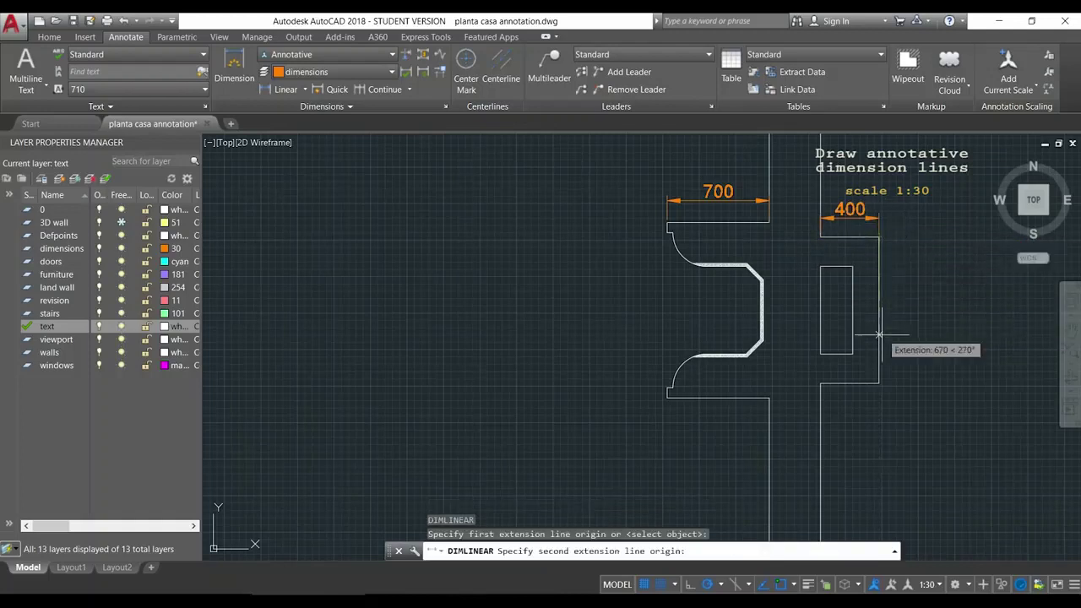
click(878, 384)
click(908, 384)
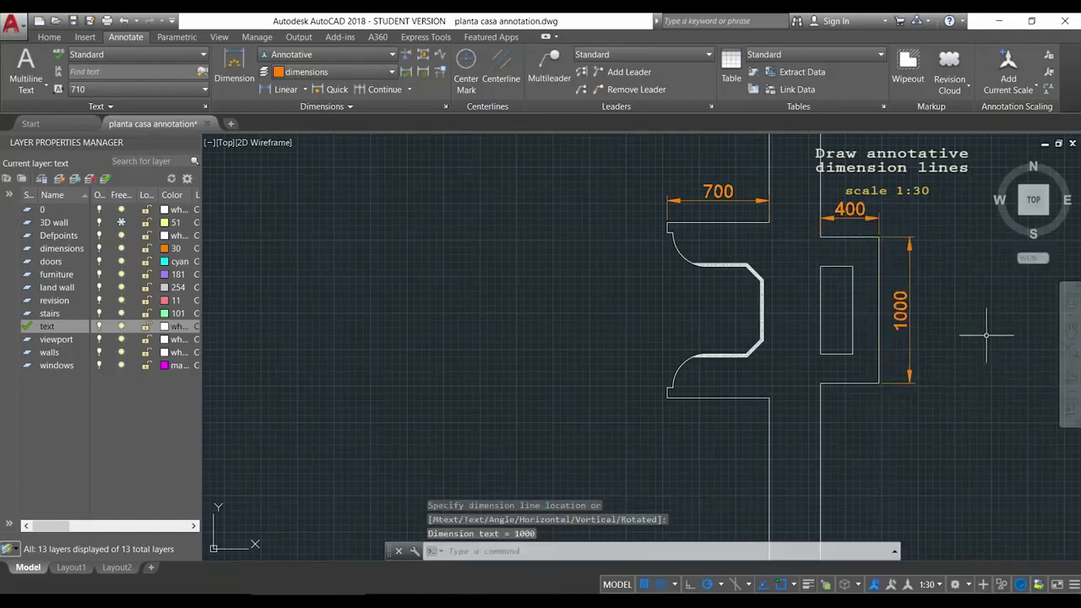
- Compare the sizes of the 1:30 and 1:100 dimensions across the whole plan and in Layout1
scroll(985, 335, down, 5)
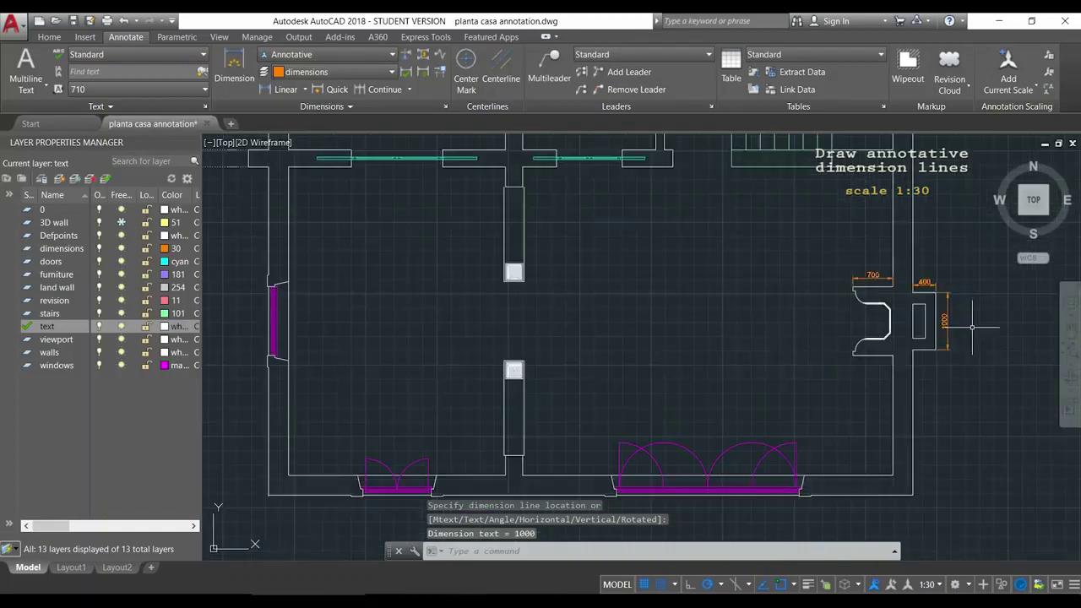
scroll(836, 240, down, 4)
mouse_move(948, 240)
middle_down()
mouse_move(803, 288)
mouse_move(767, 276)
middle_up()
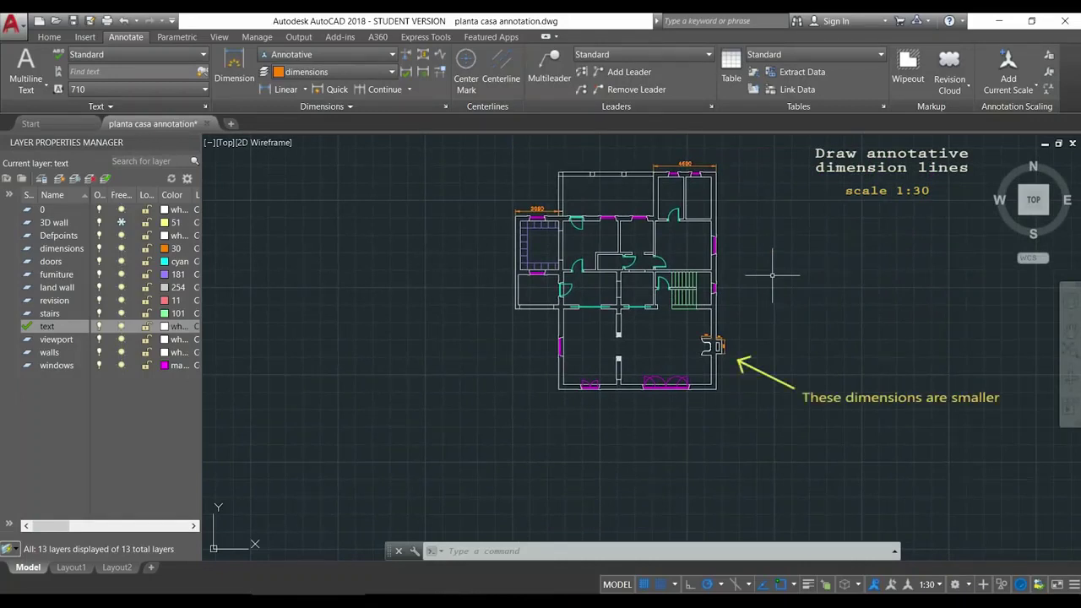
click(73, 567)
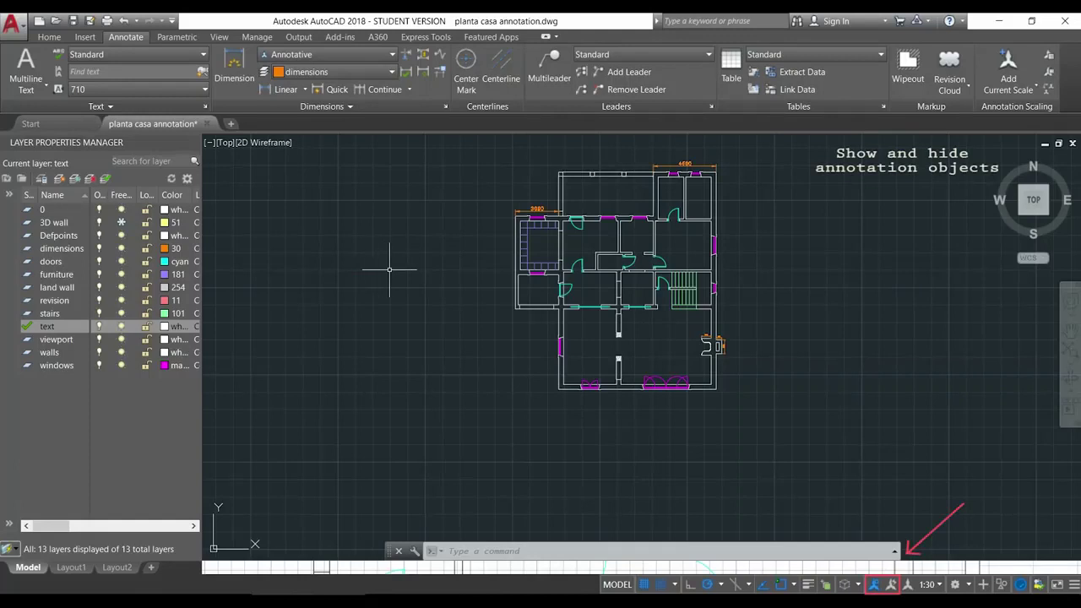
- Show annotative objects only at the current annotation scale, and set that scale to 1:100
click(874, 584)
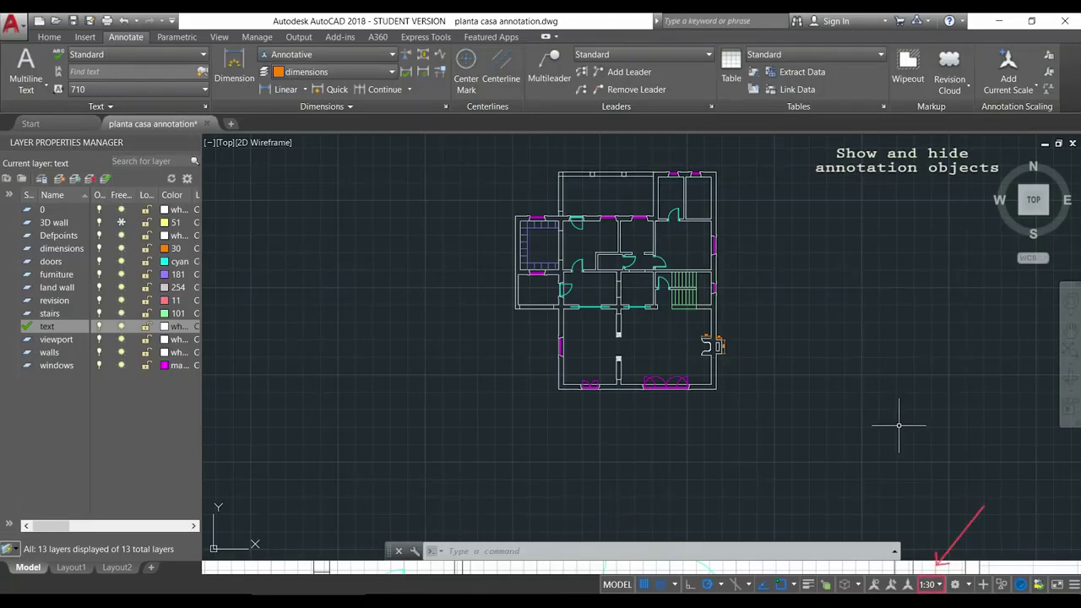
click(939, 584)
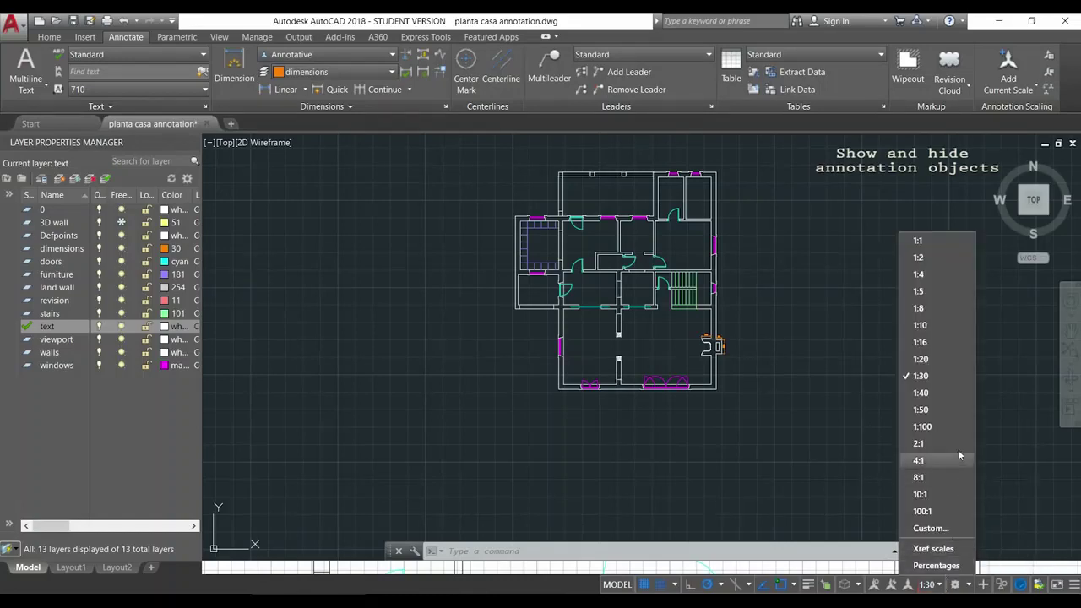
click(944, 428)
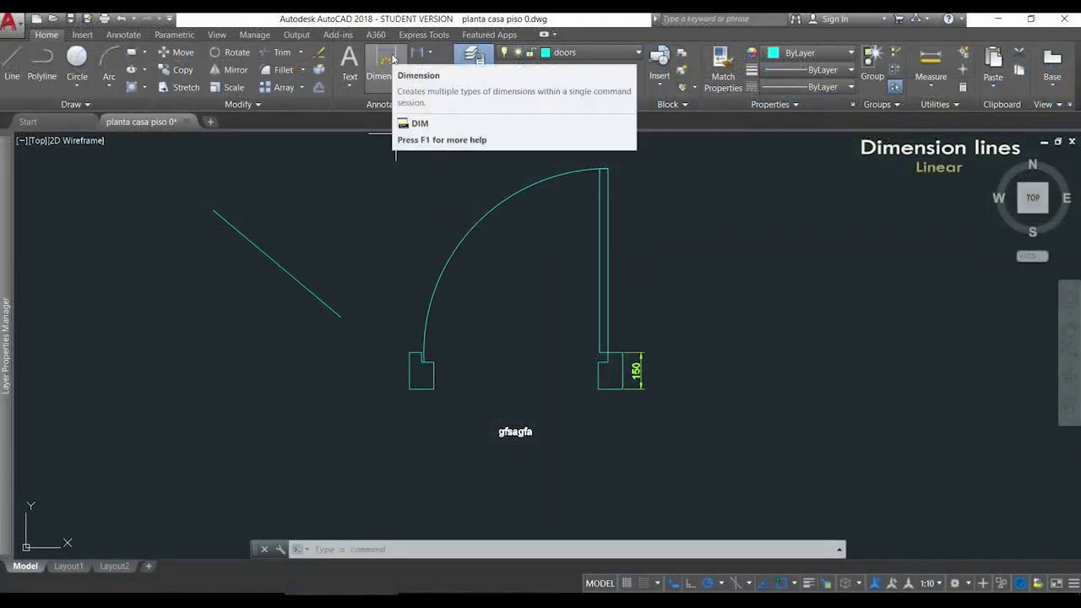
- Use the general Dimension command to place a vertical dimension along the outer side of the left door jamb
click(392, 57)
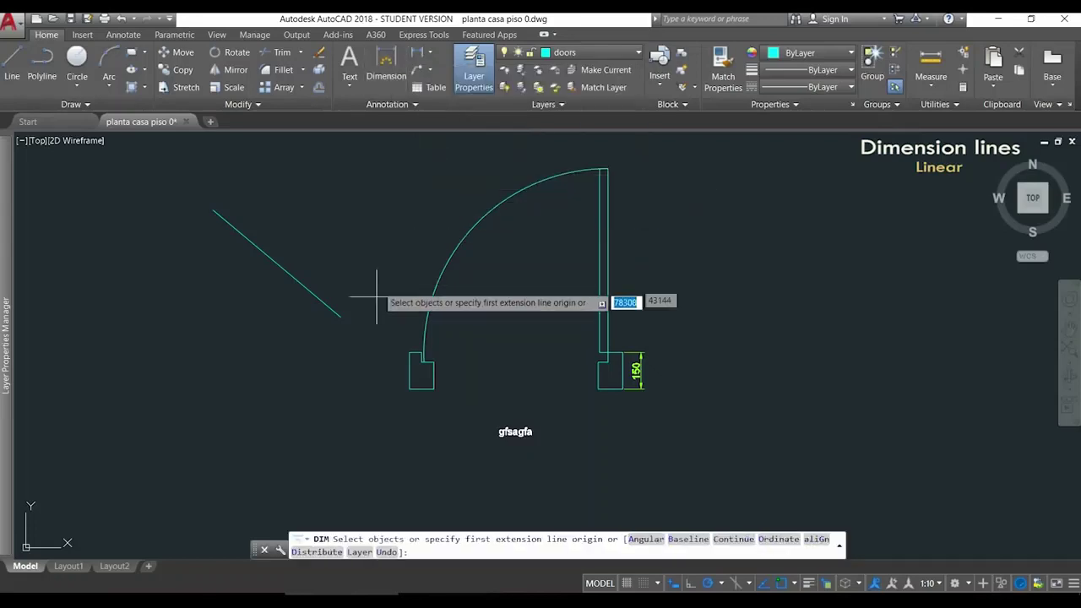
click(408, 385)
scroll(408, 382, up, 4)
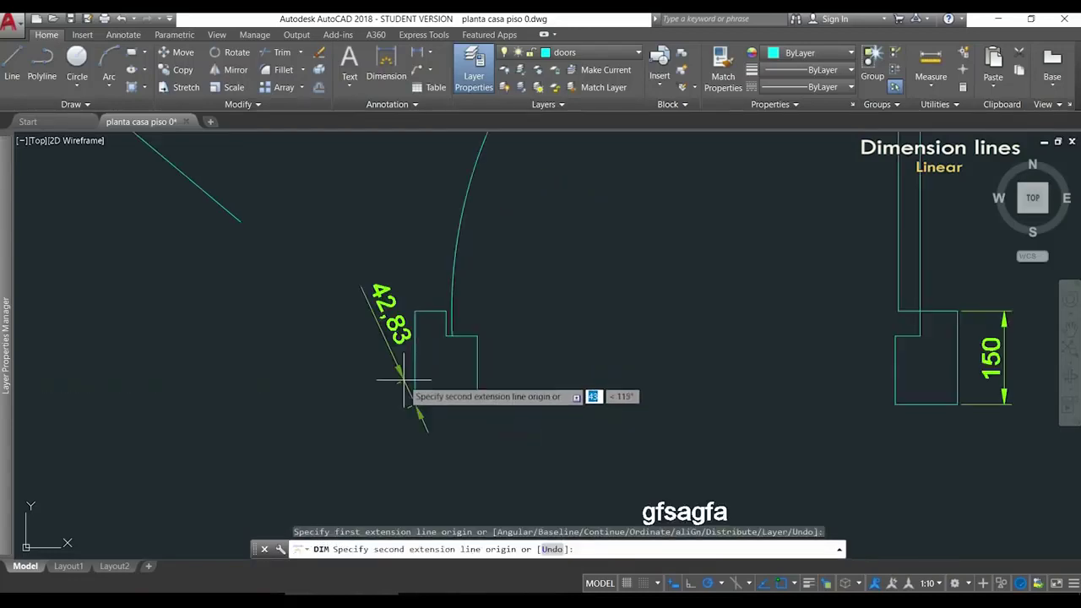
click(403, 312)
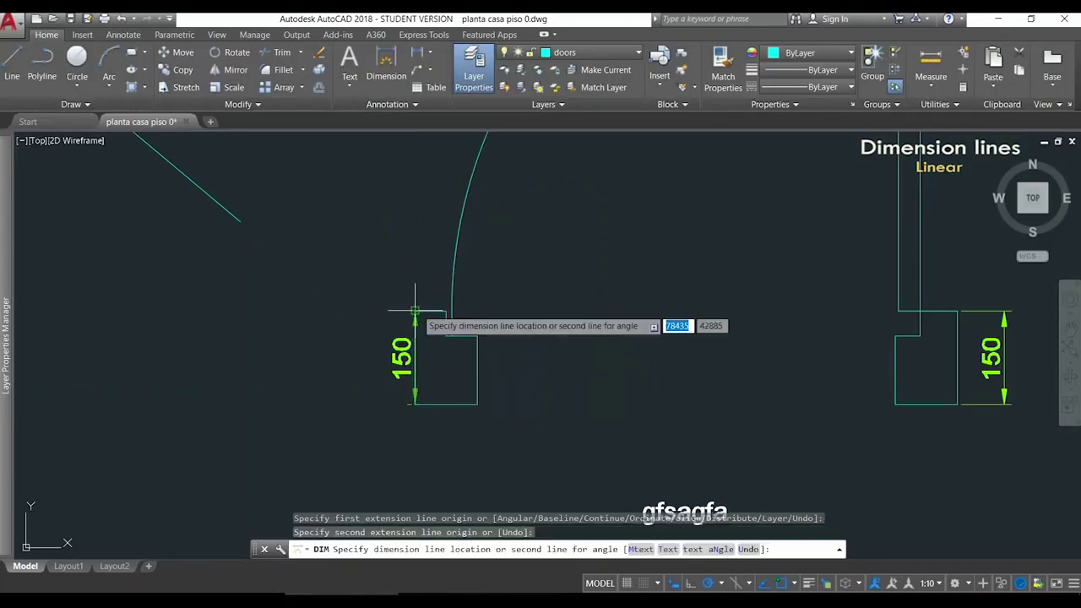
click(372, 311)
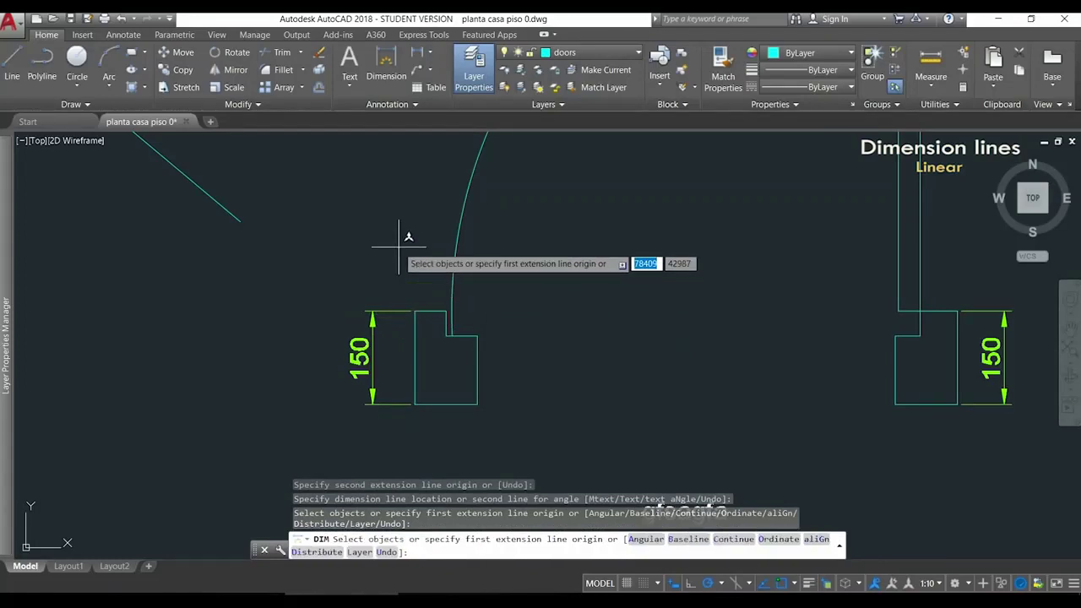
key(Escape)
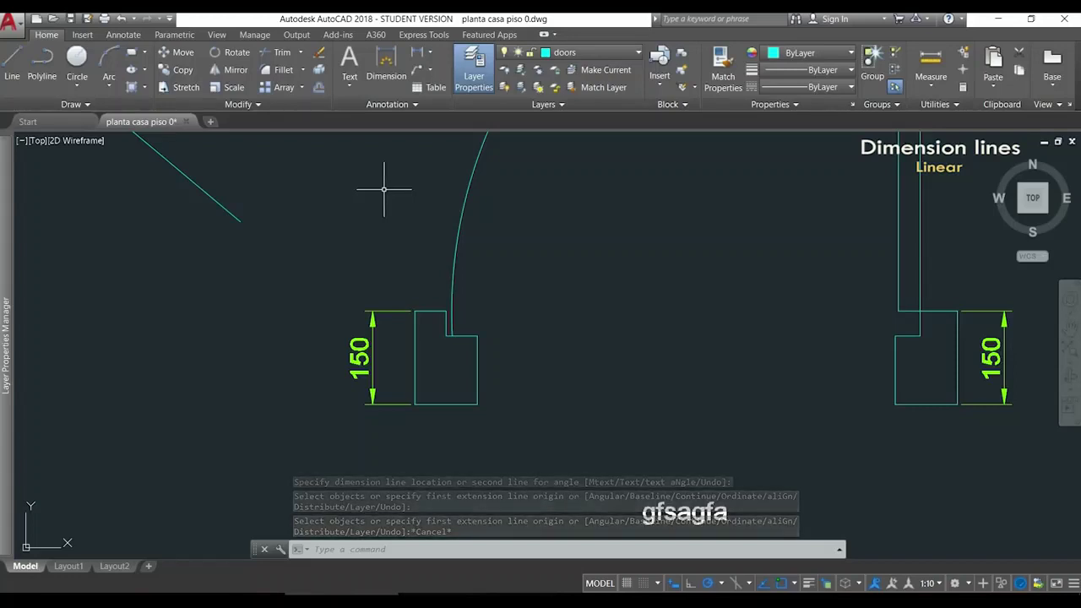
- Open the Dimension Style Manager to view the available dimension styles, and close it without changes
click(125, 36)
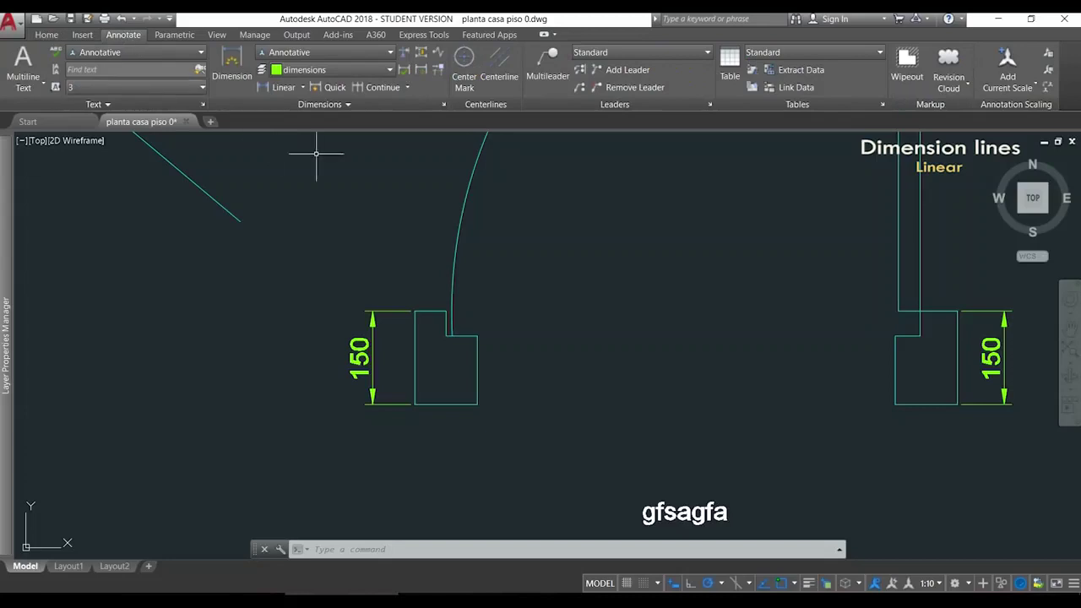
click(445, 104)
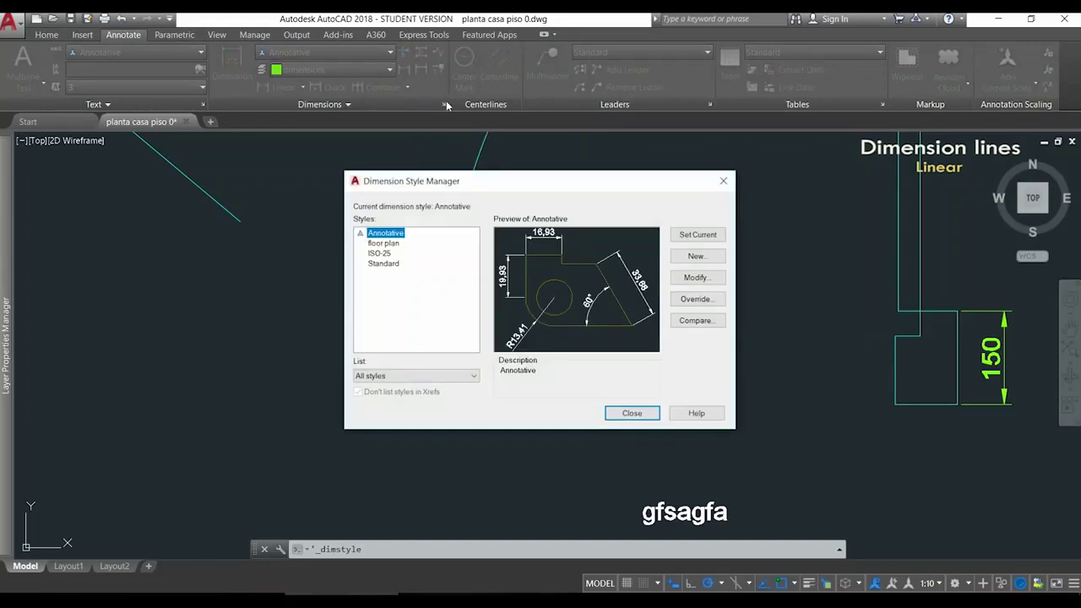
click(722, 180)
click(47, 34)
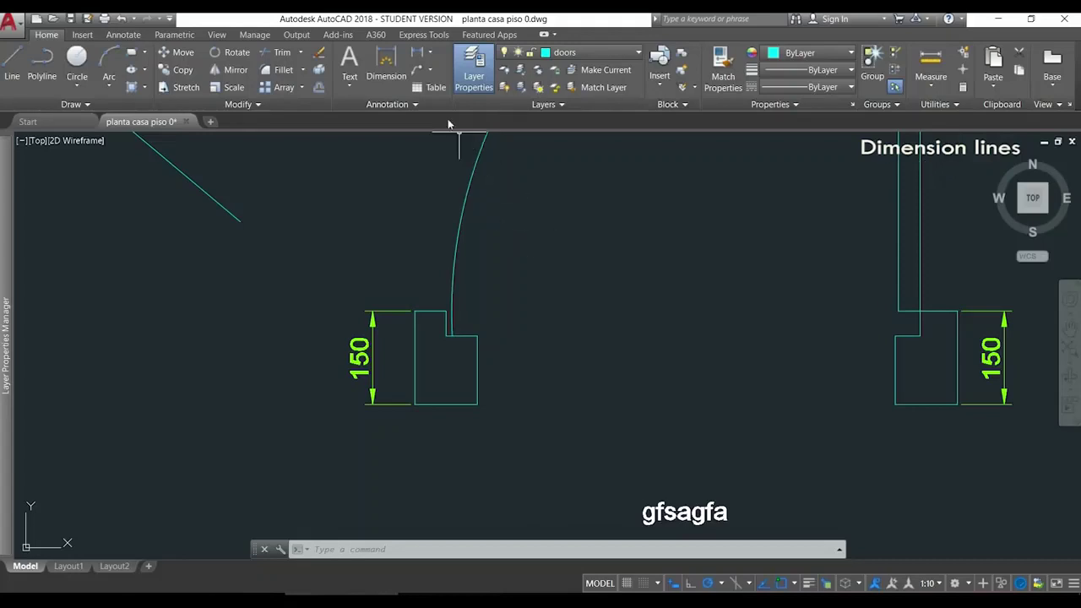
- Place an aligned dimension along the upper side of the sloped line beside the door
click(430, 54)
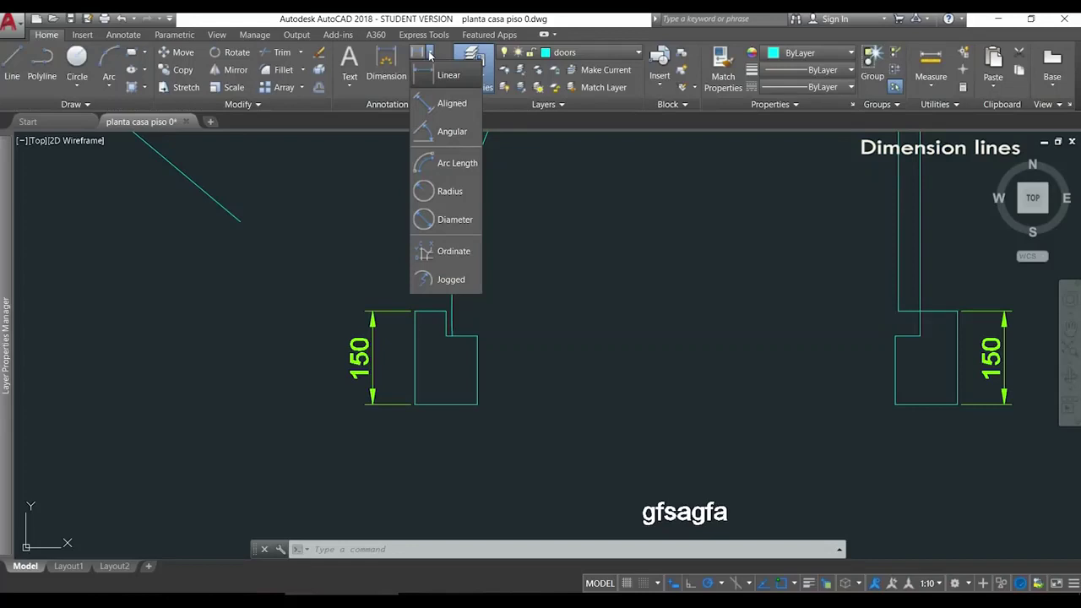
click(469, 105)
middle_drag(357, 180, 684, 408)
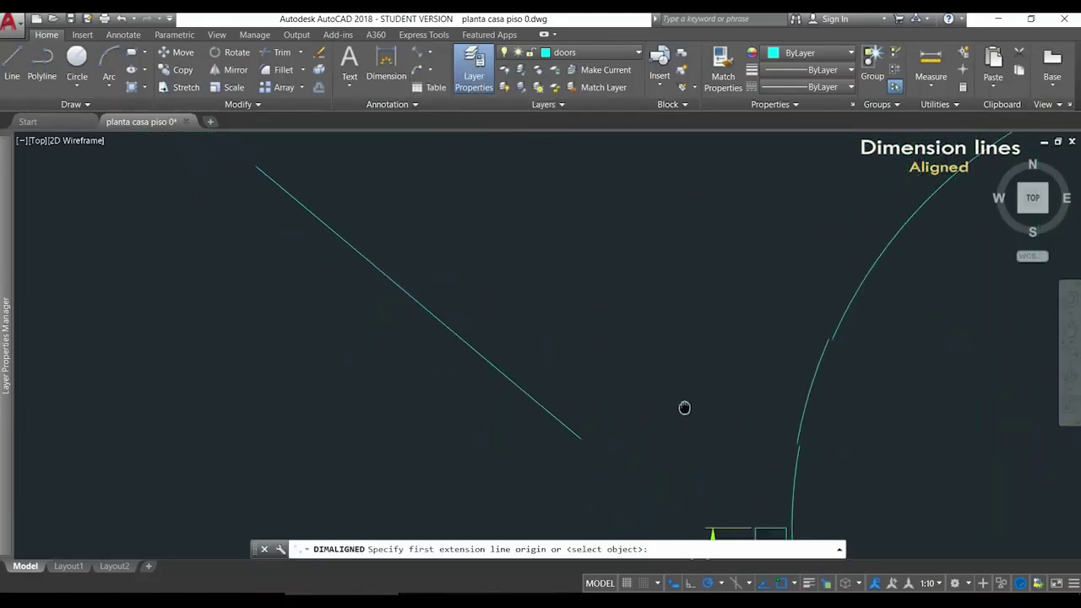
scroll(649, 363, down, 2)
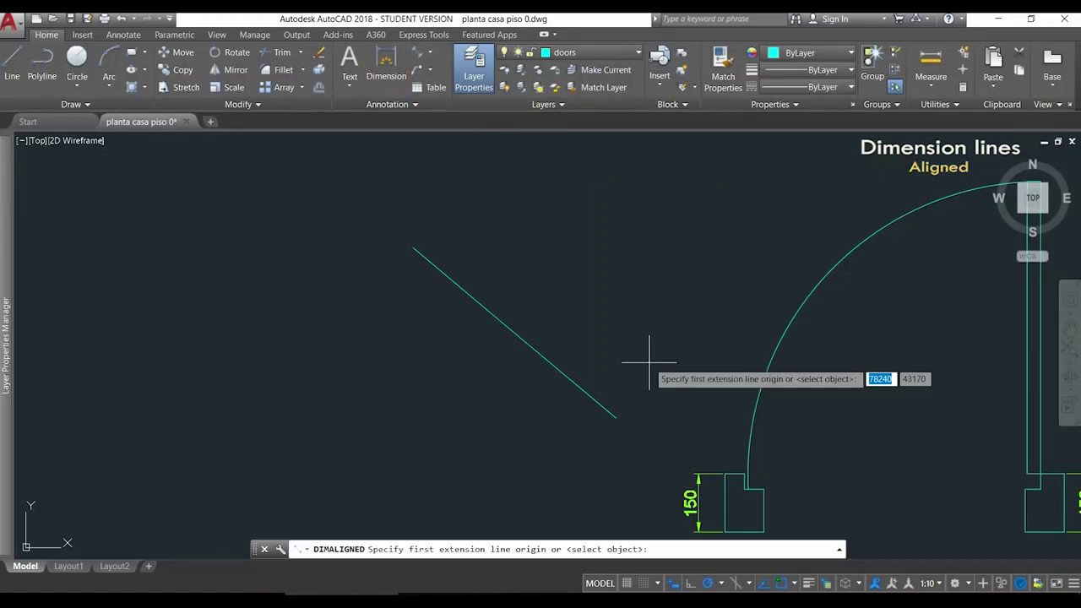
click(413, 248)
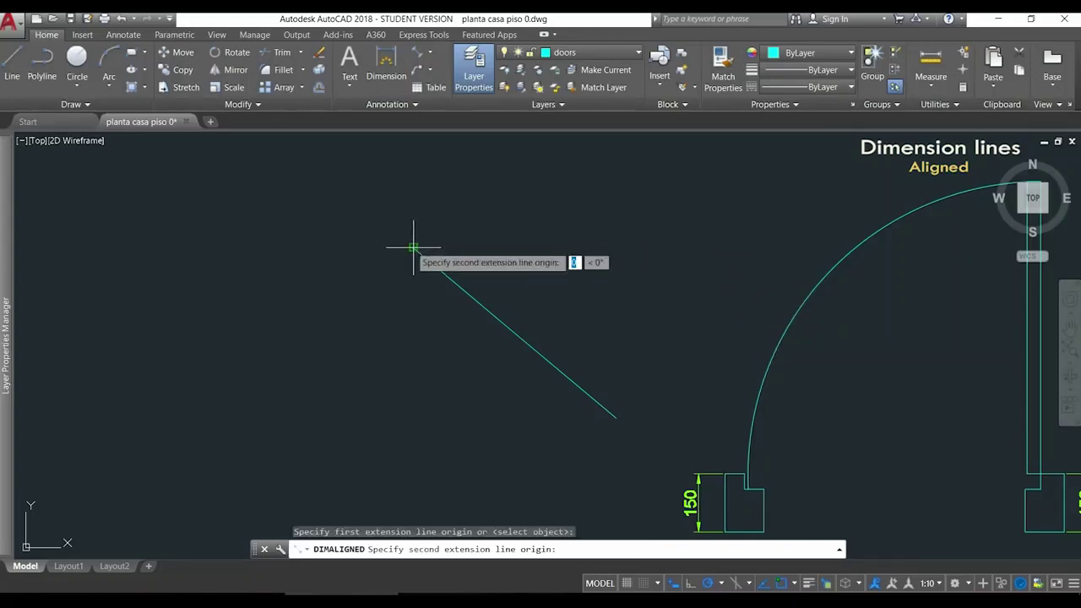
click(616, 417)
click(629, 378)
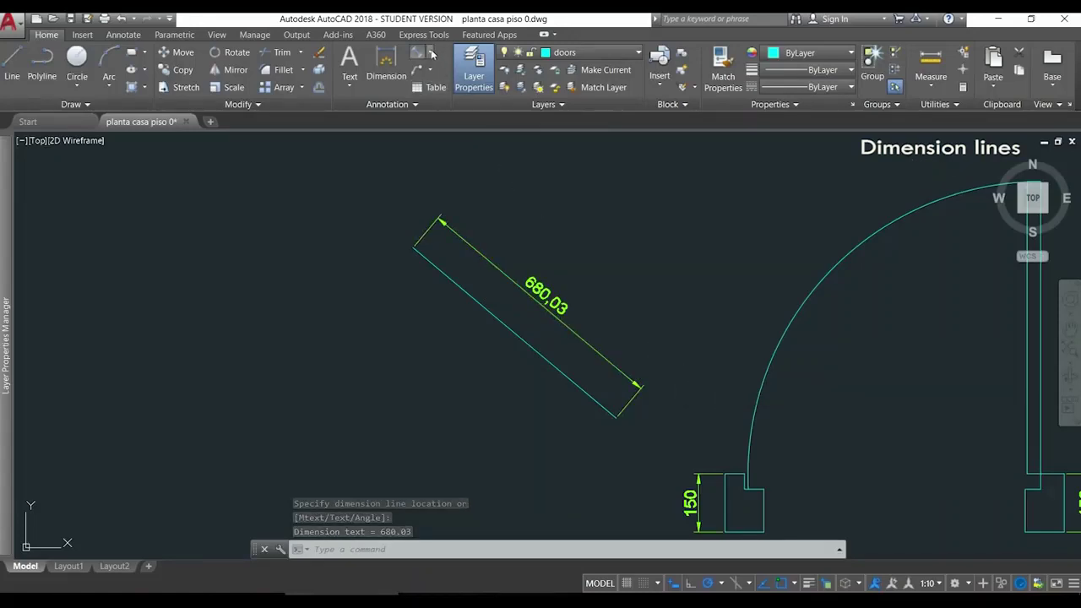
- Place a linear dimension between the two endpoints of the sloped line beside the door
click(429, 53)
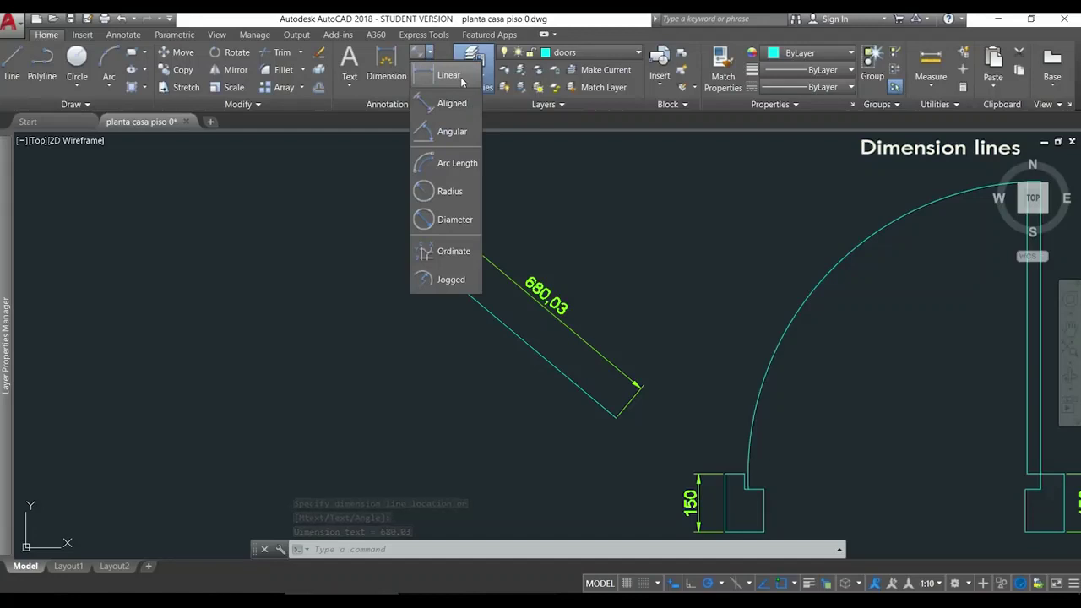
click(461, 78)
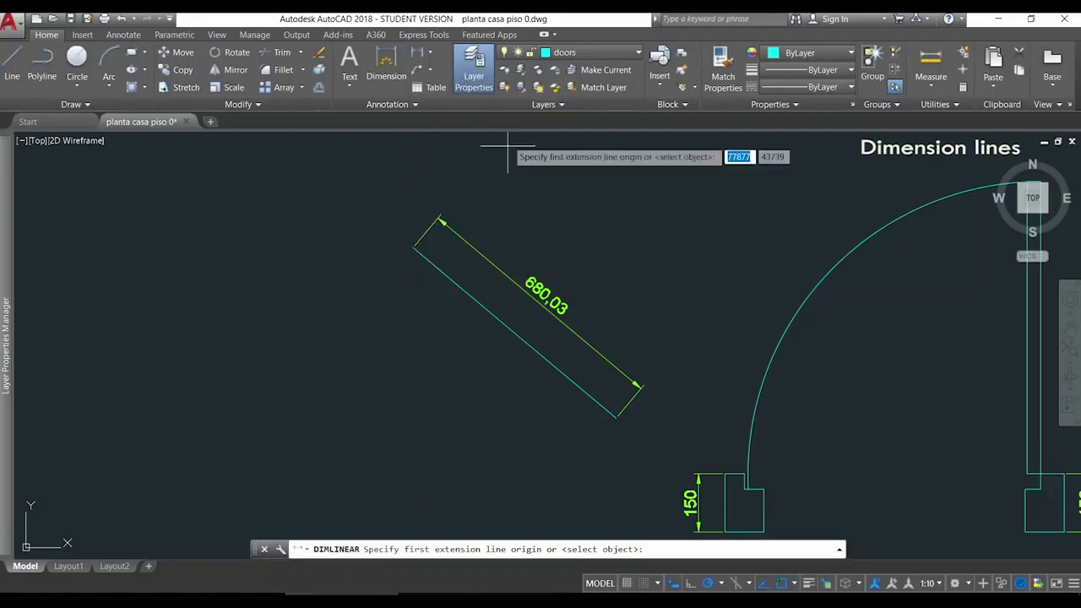
click(414, 248)
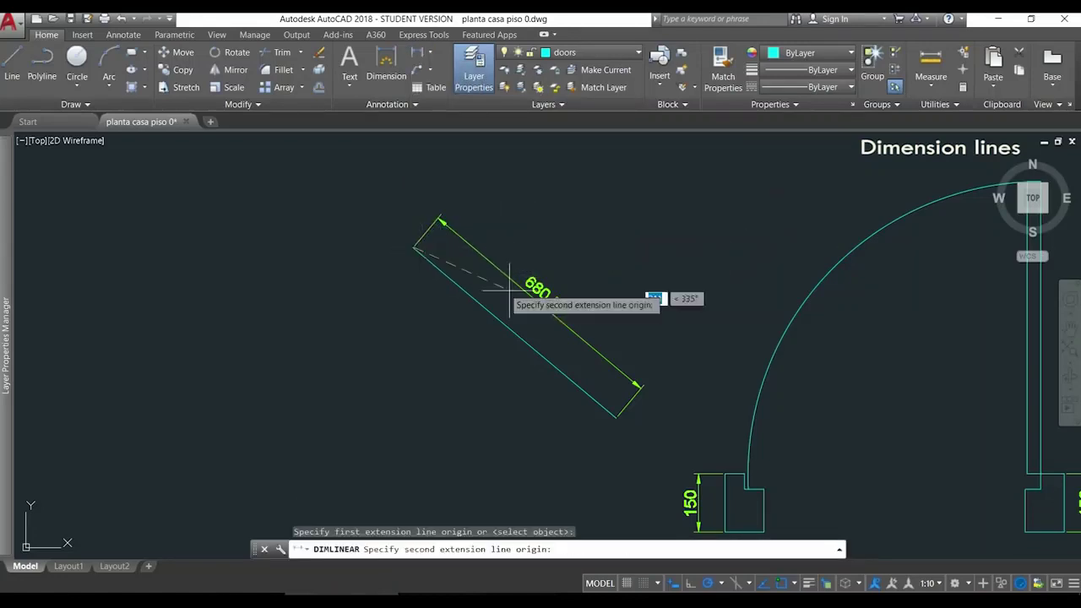
click(616, 416)
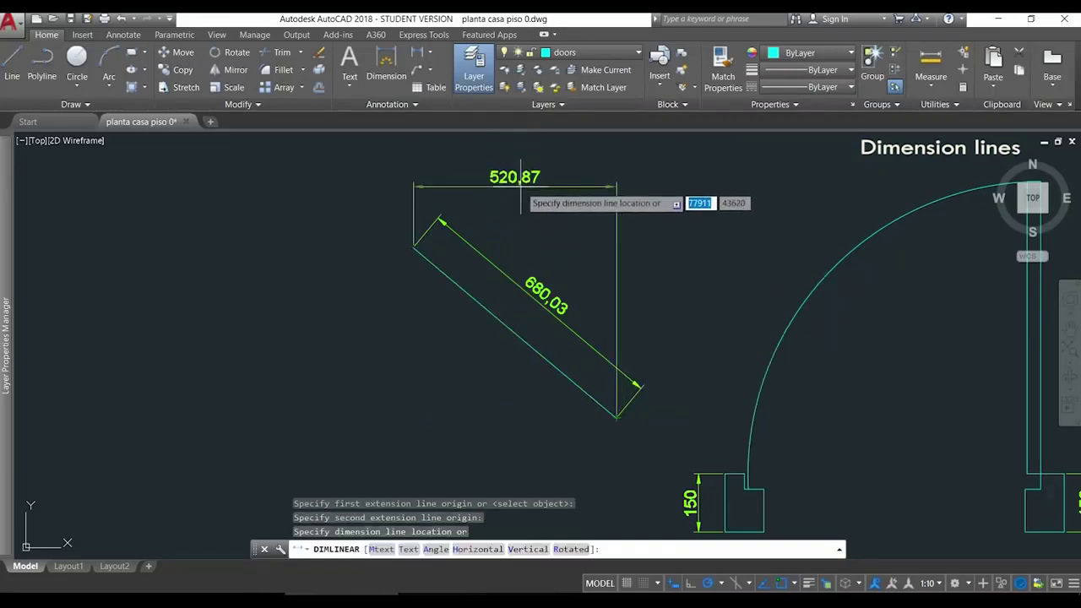
click(726, 300)
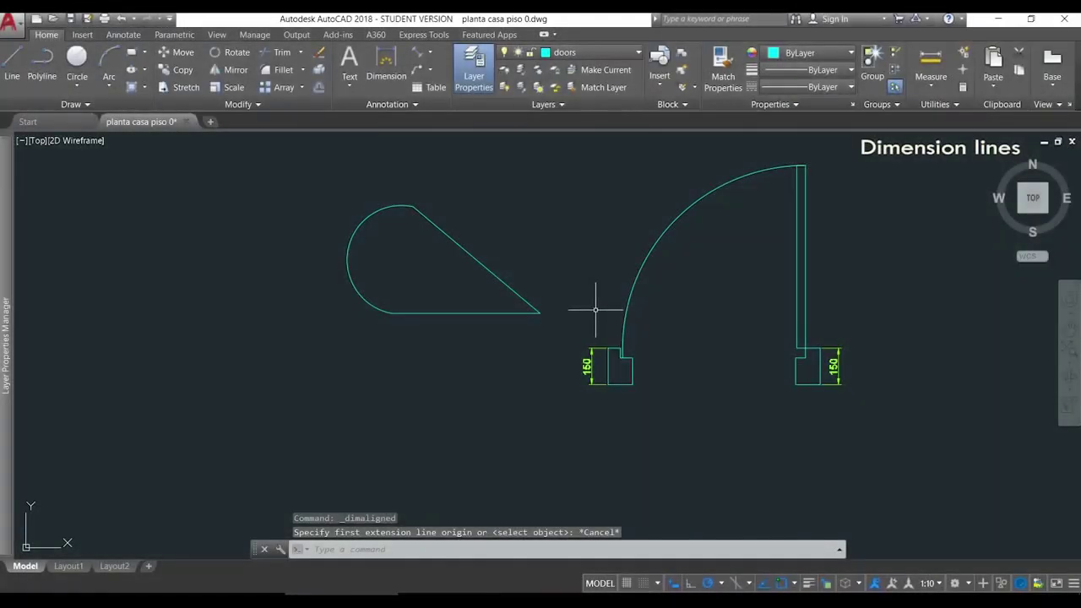
- Place an angular dimension inside the corner between the sloped line and the horizontal line of the closed shape
click(422, 52)
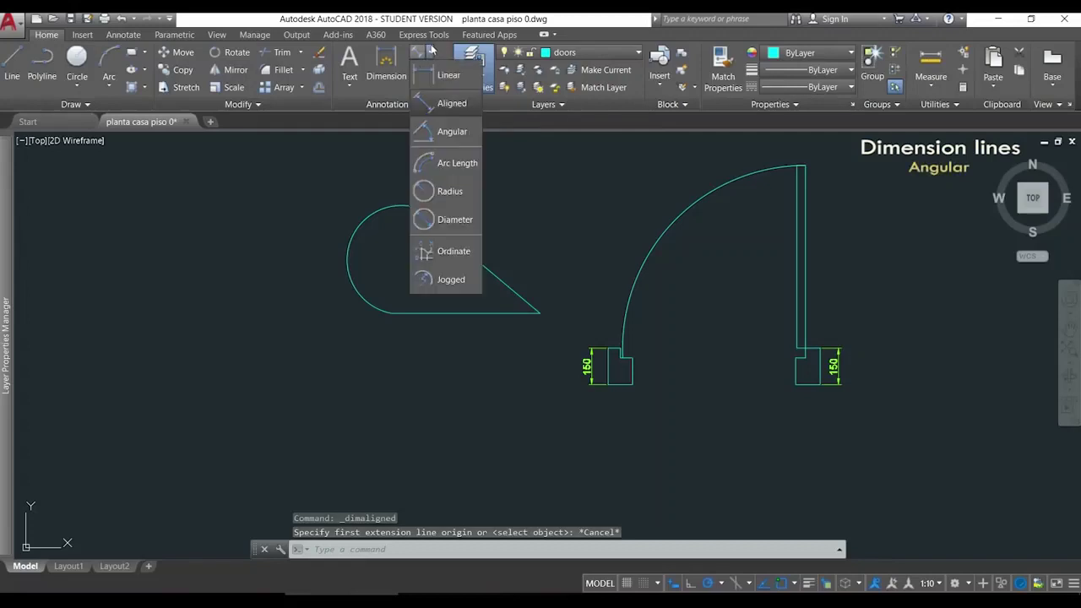
click(460, 133)
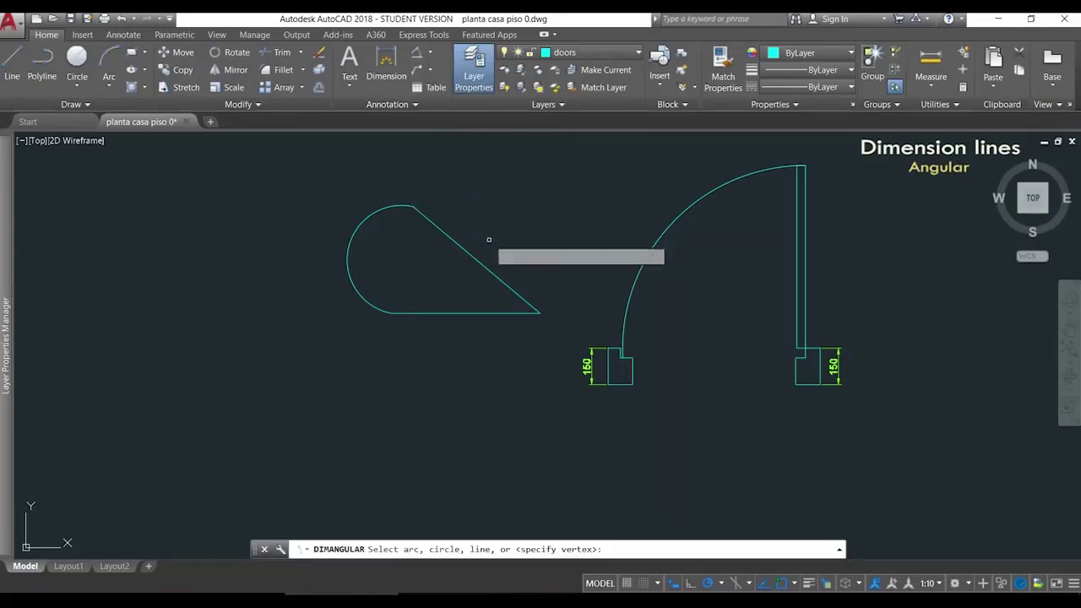
click(479, 264)
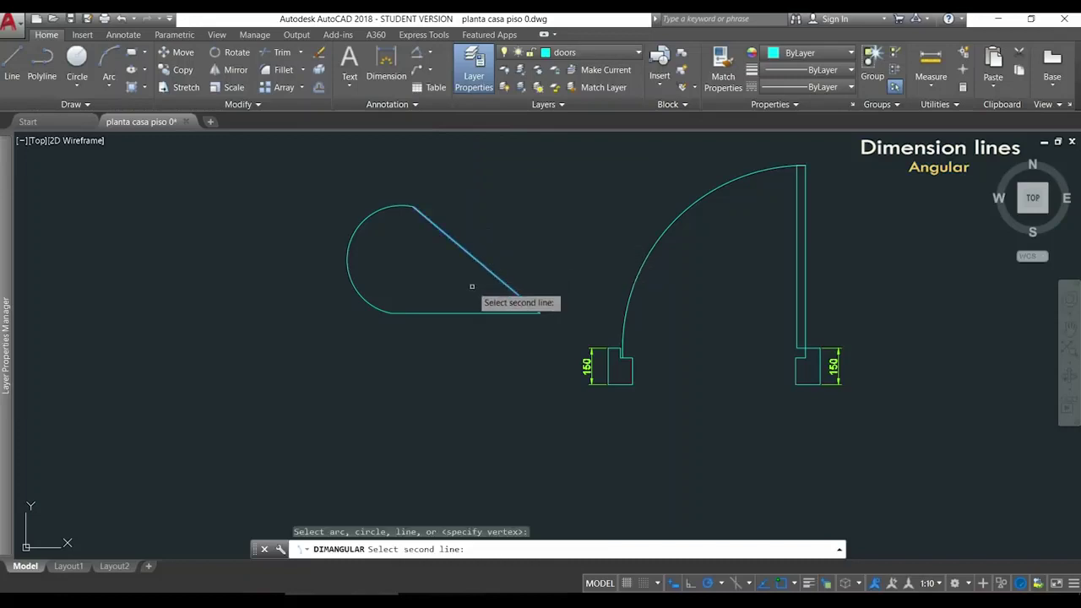
click(464, 312)
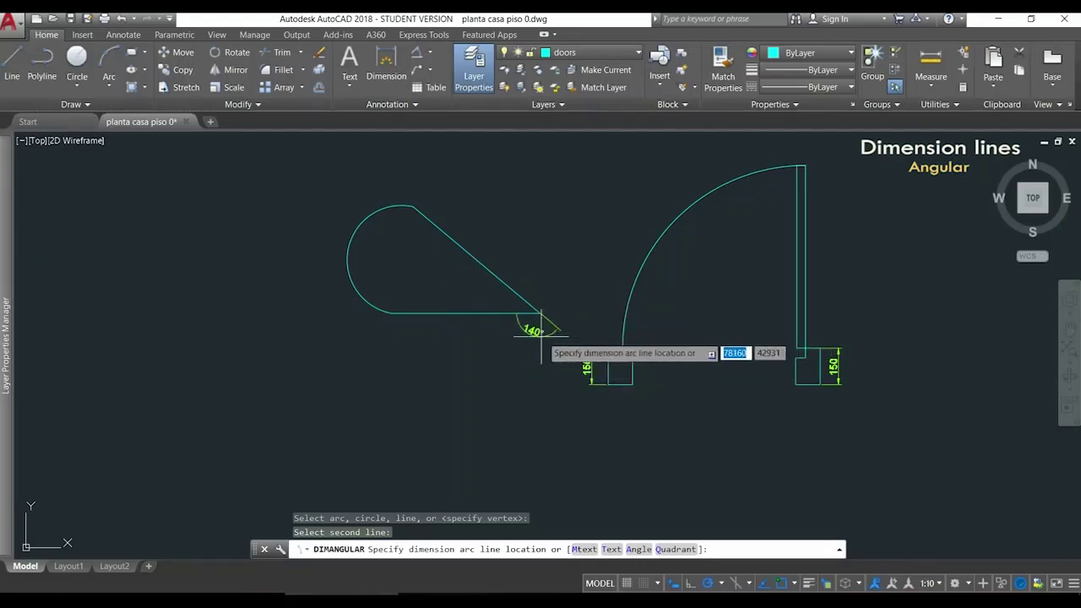
click(485, 298)
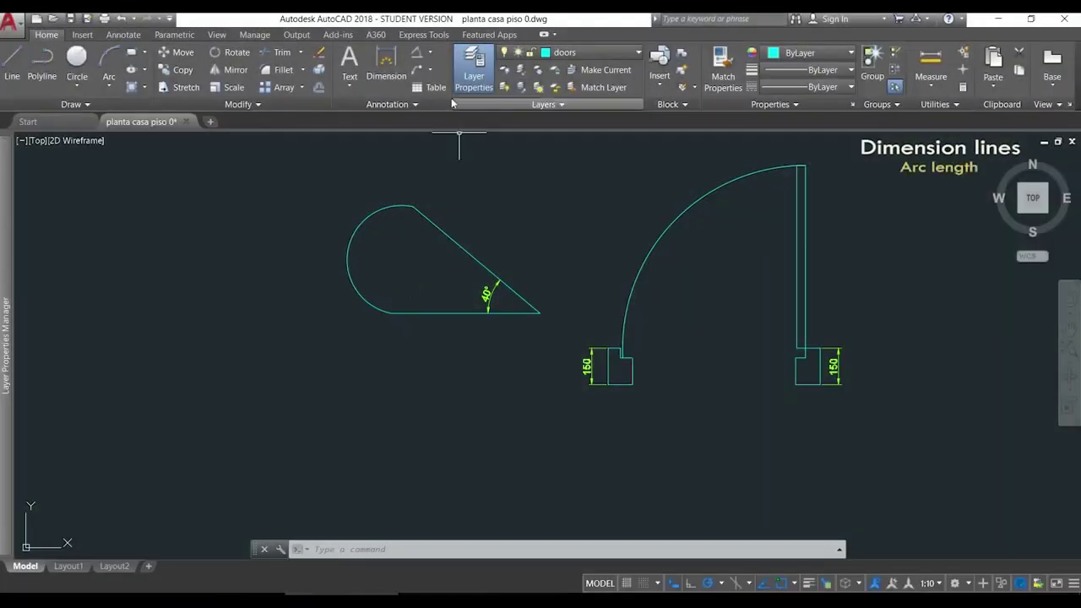
- Place an arc length dimension along the outer side of the closed shape's arc
click(430, 53)
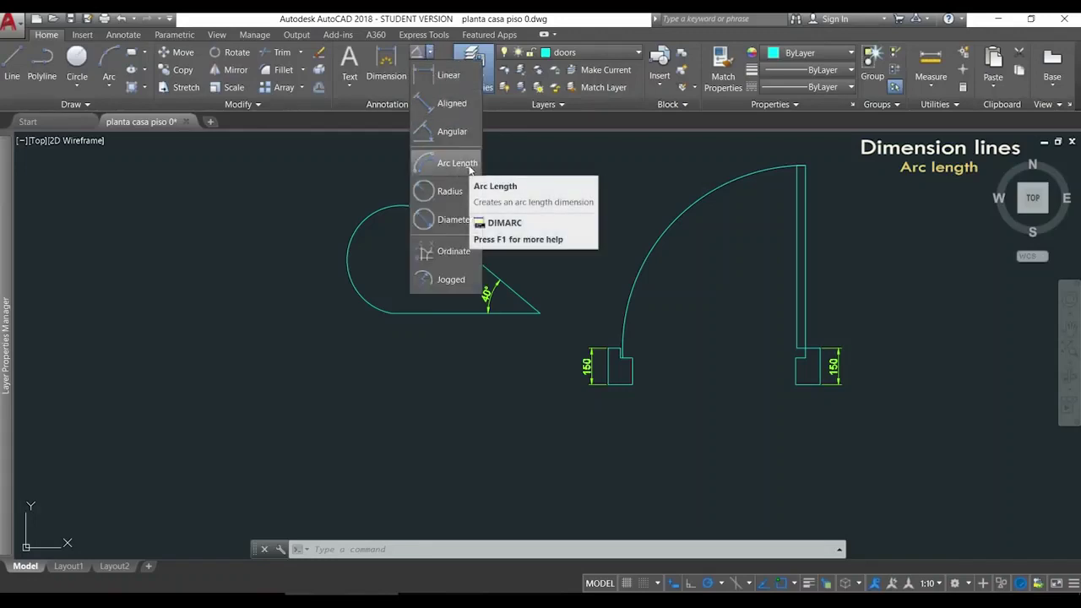
click(456, 163)
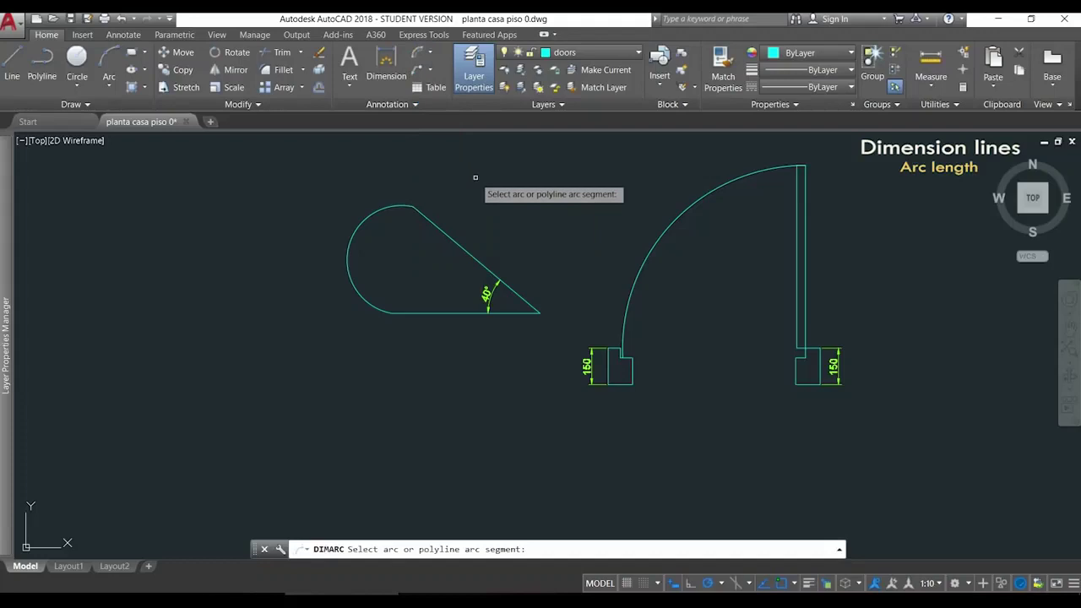
click(380, 208)
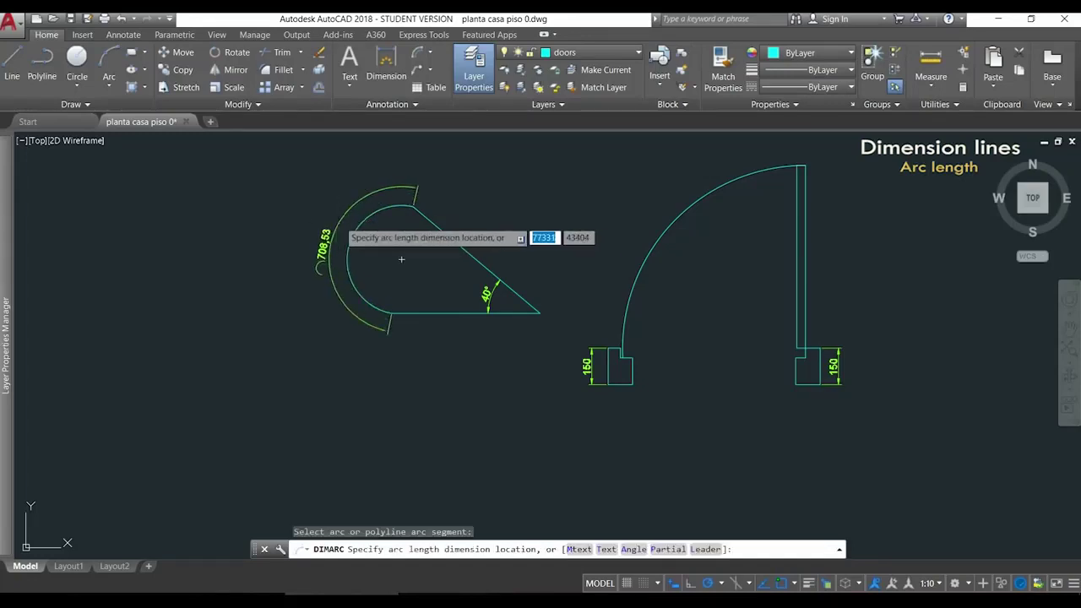
click(340, 221)
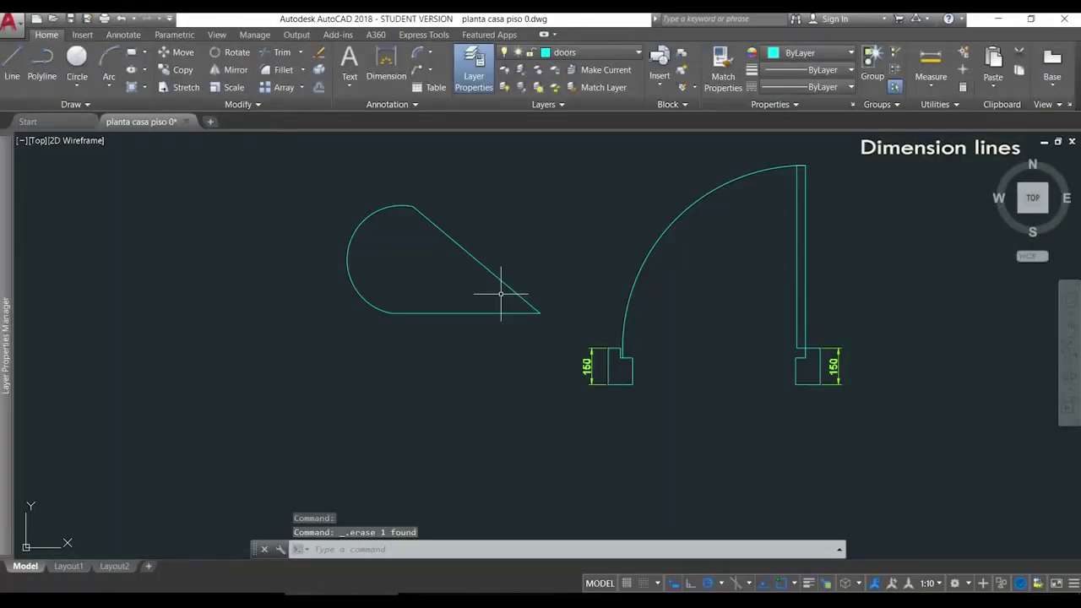
- Place a radius dimension on the closed shape's arc, with its text inside the shape
click(430, 52)
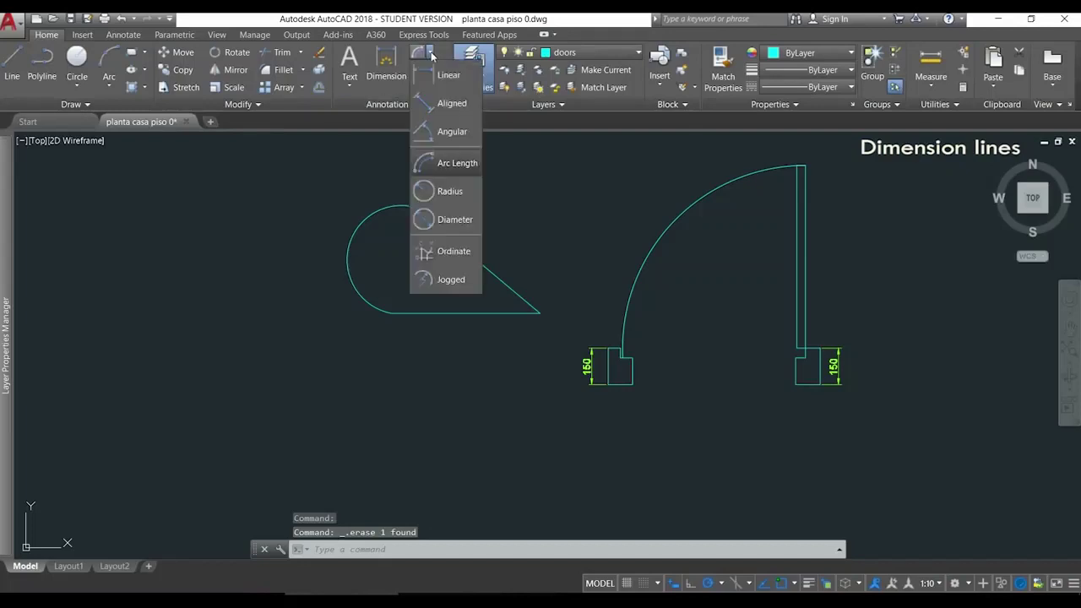
click(468, 193)
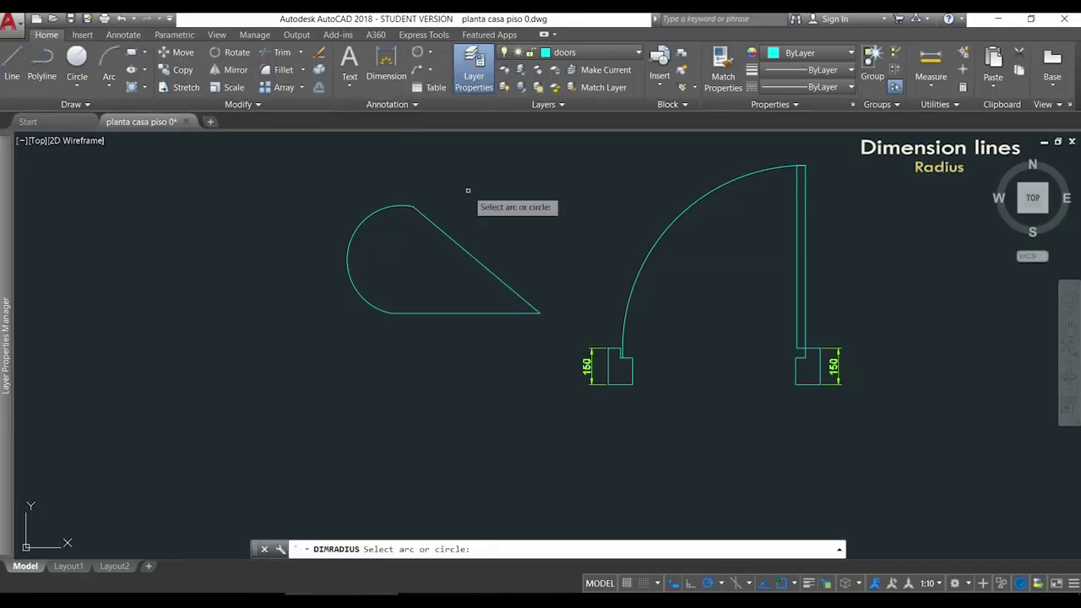
click(355, 220)
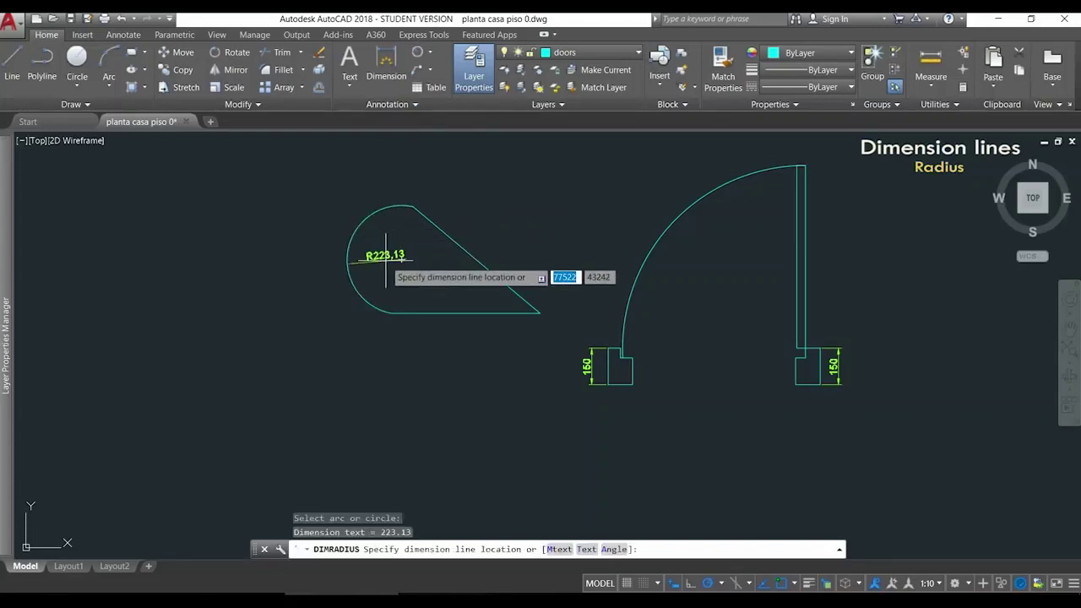
click(391, 251)
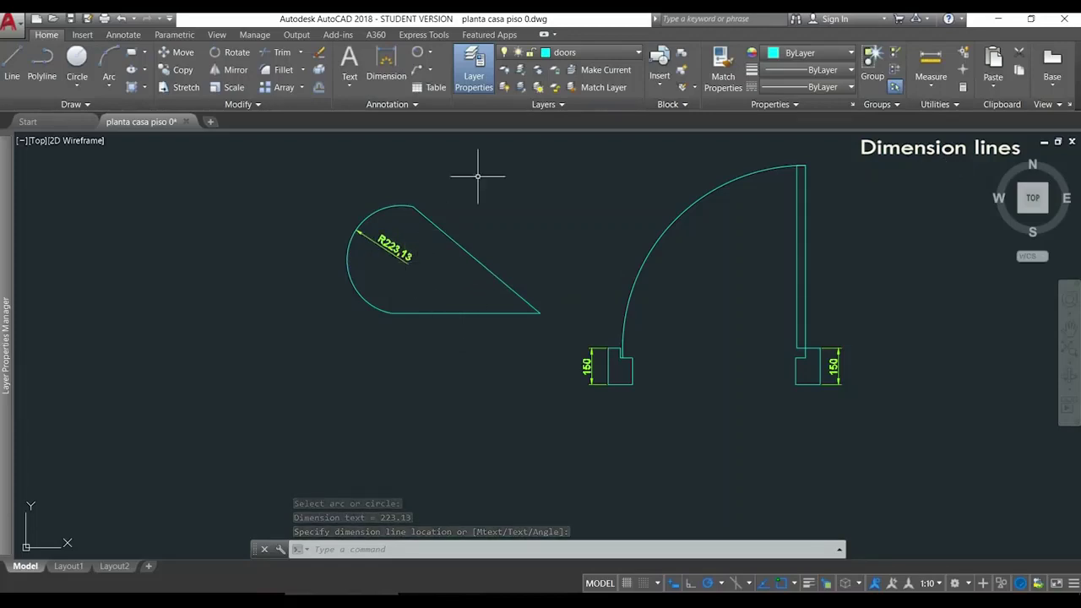
- Place a diameter dimension inside the closed shape's arc, and erase that dimension
click(433, 56)
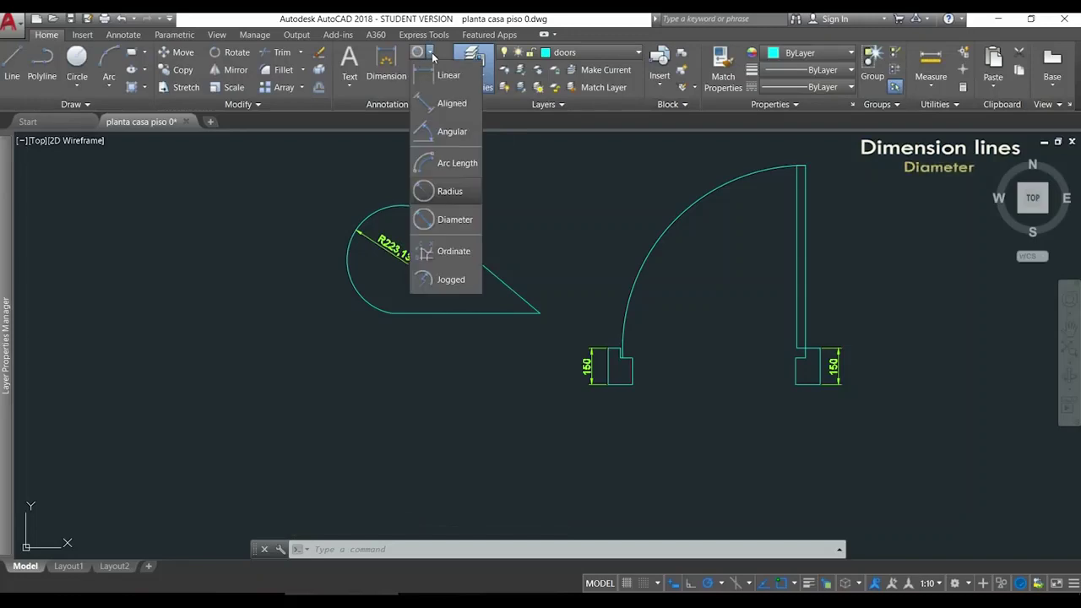
click(447, 217)
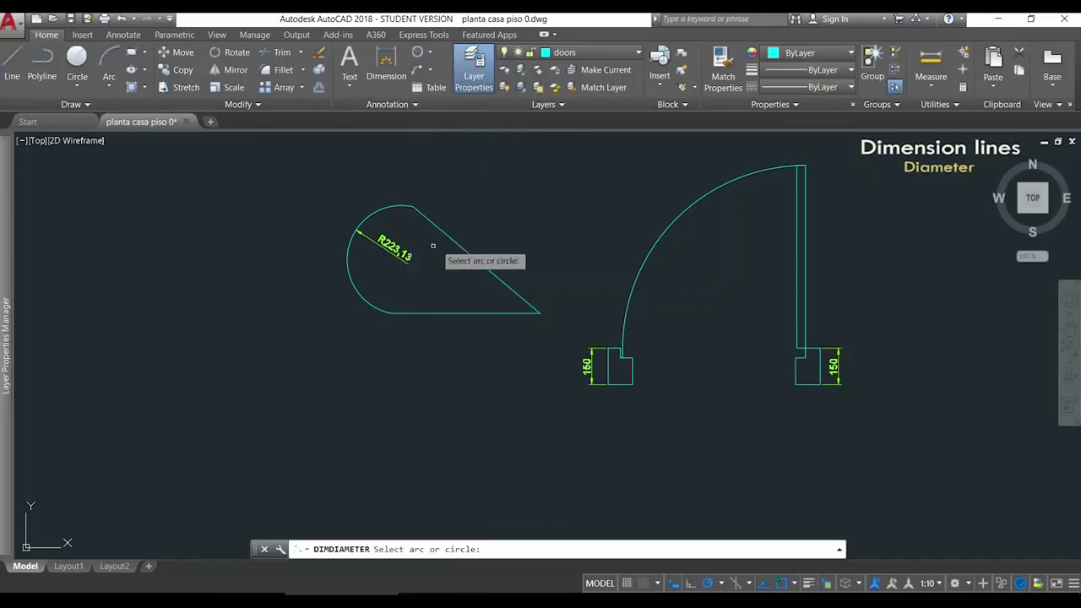
click(348, 268)
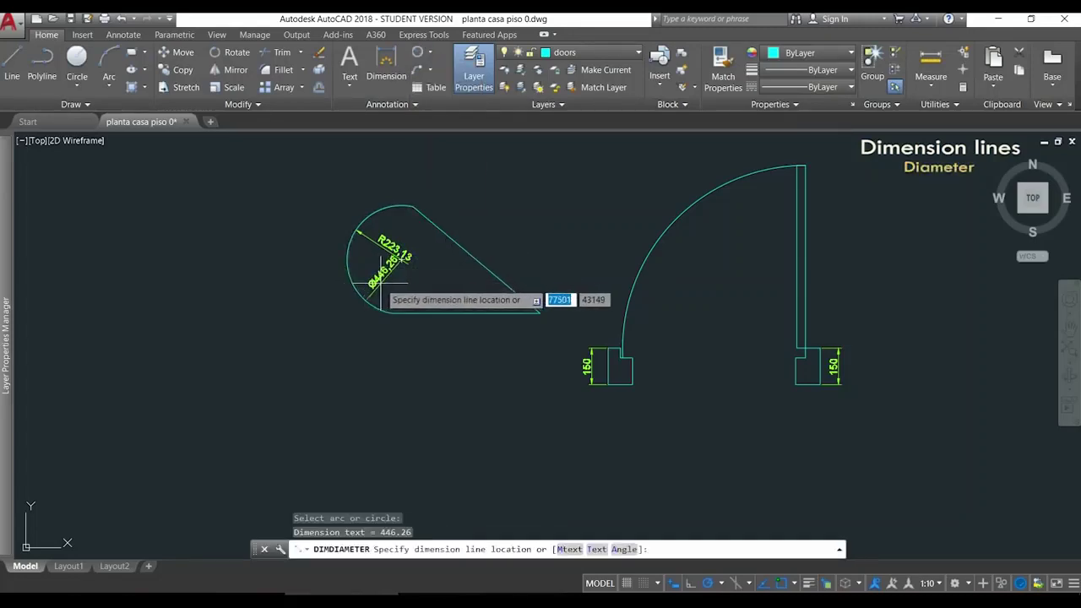
click(377, 281)
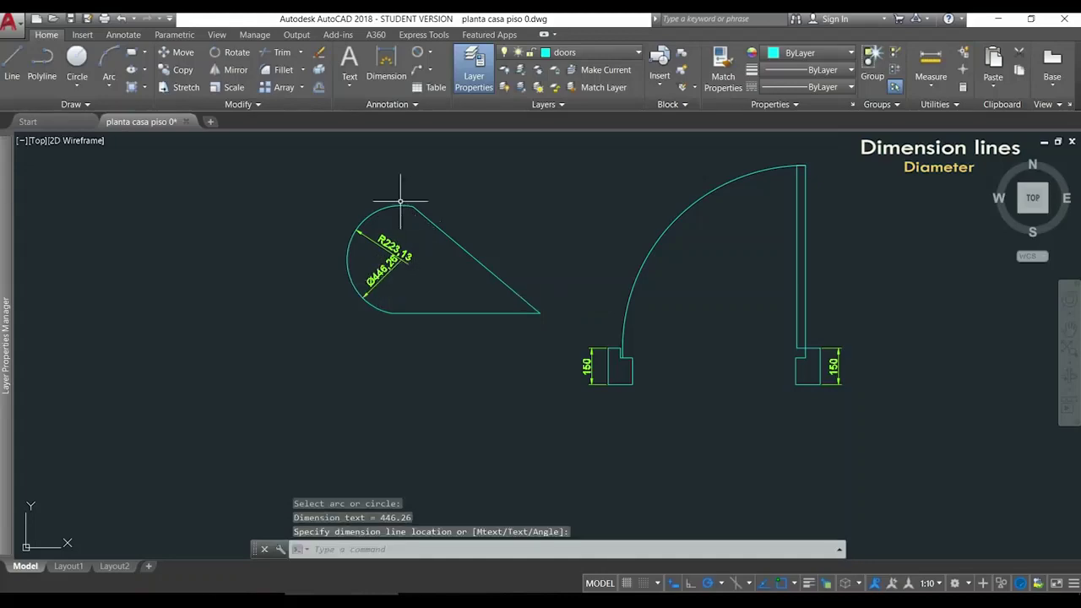
click(384, 272)
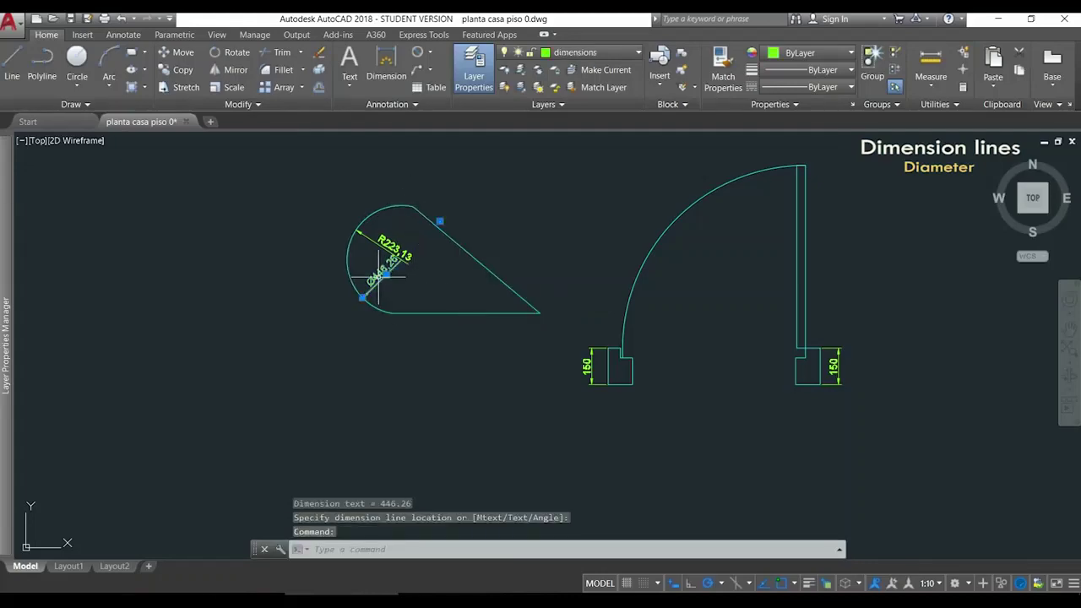
key(Delete)
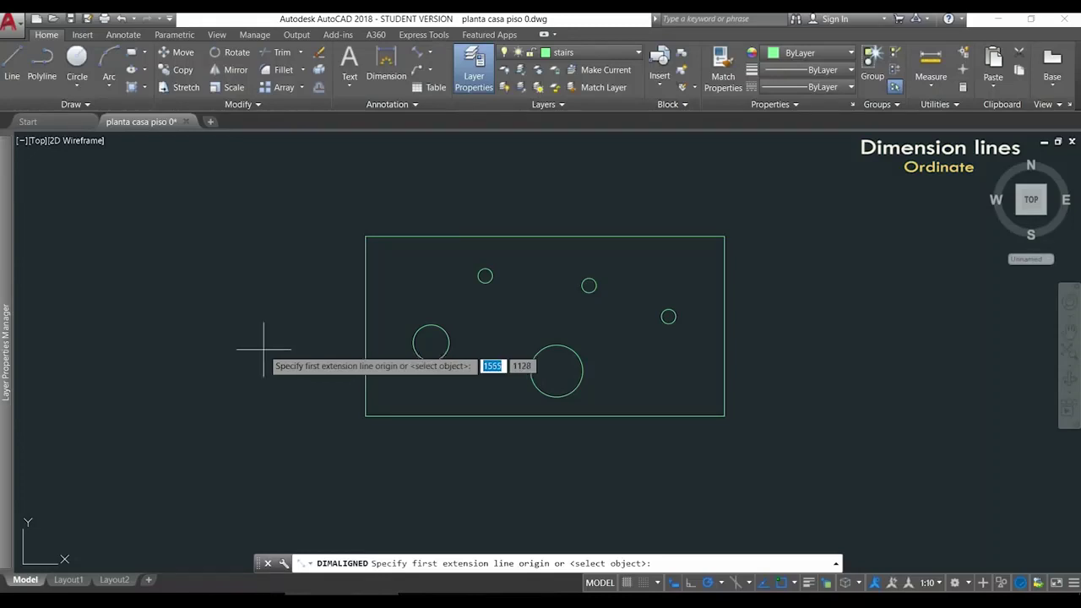
- Move the UCS origin to the lower-left corner of the rectangle containing the circles
key(Escape)
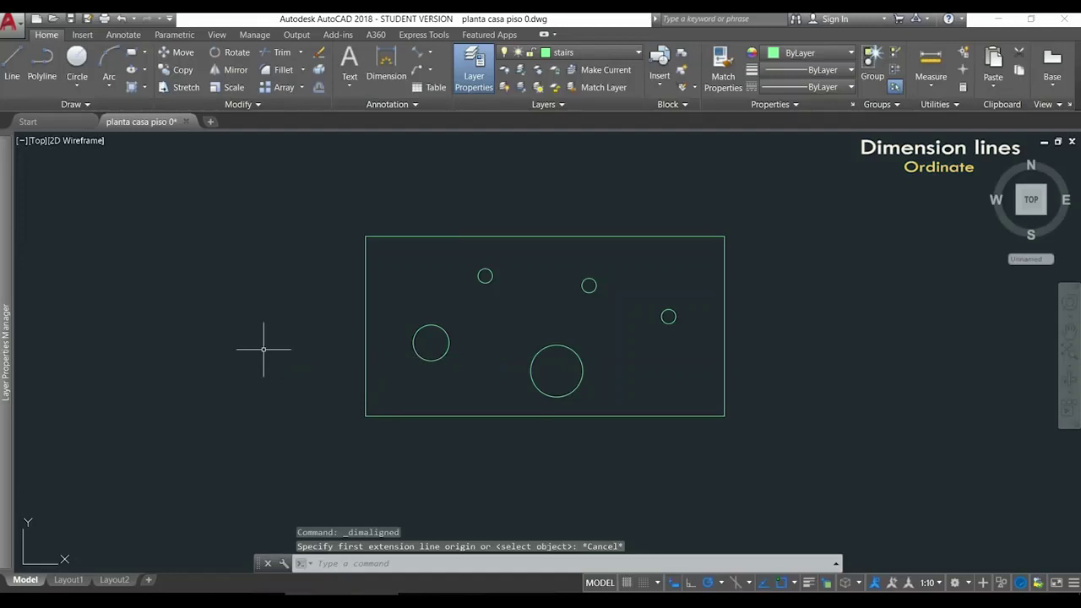
click(51, 561)
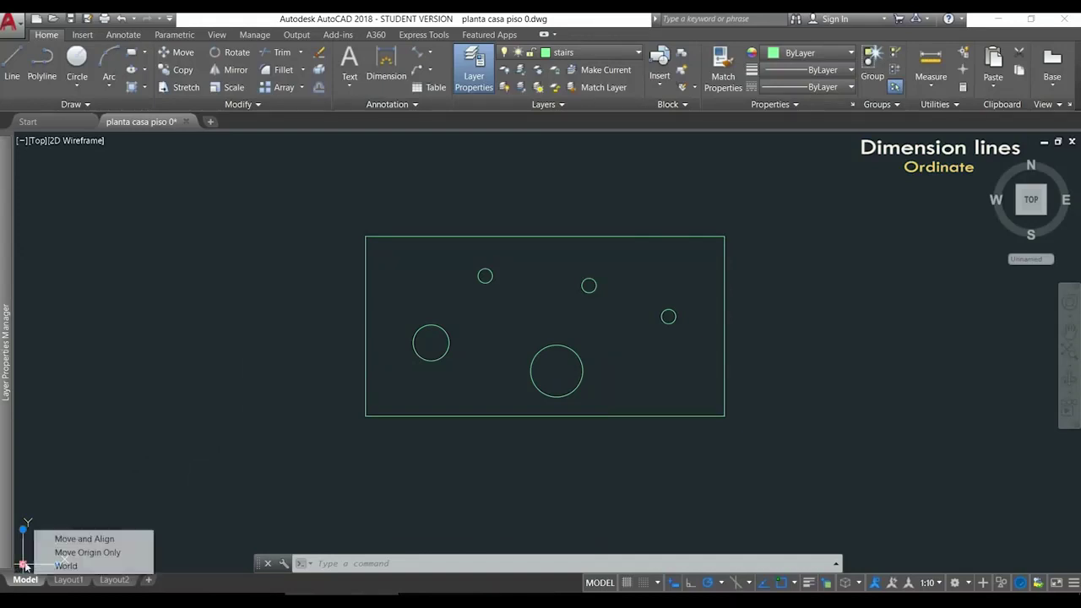
click(23, 564)
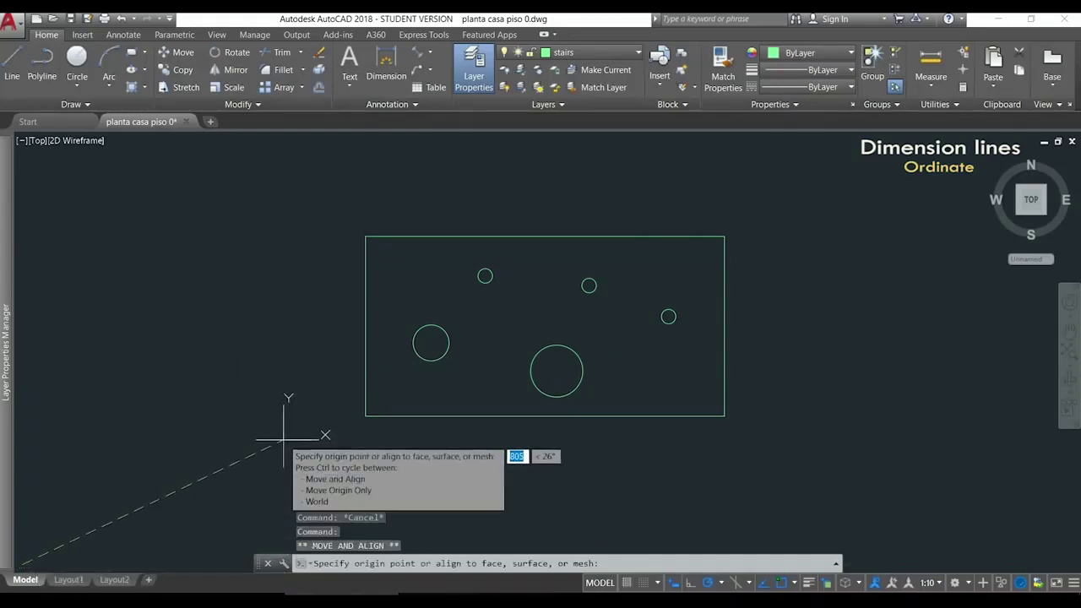
key(Down)
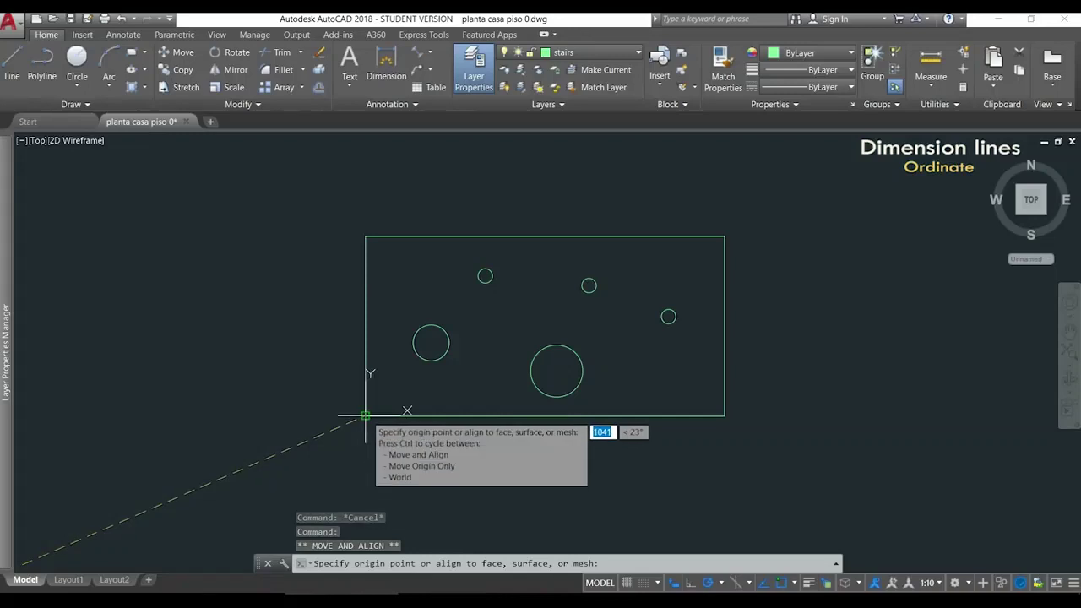
click(365, 416)
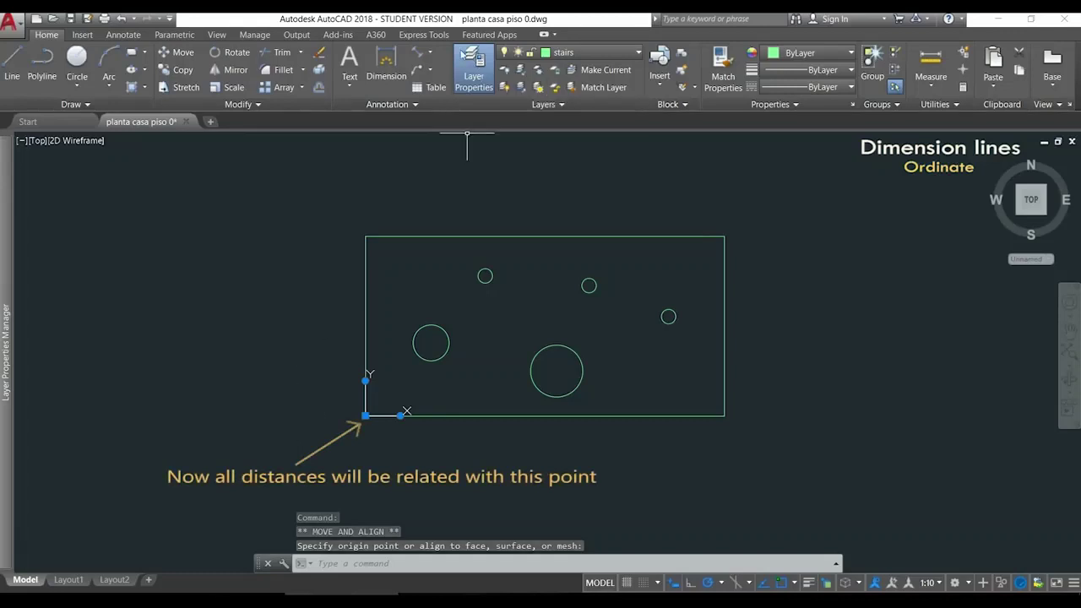
- Place an ordinate dimension for the X position of the medium-sized circle's centre, with the leader running straight down to the rectangle's lower edge
click(428, 53)
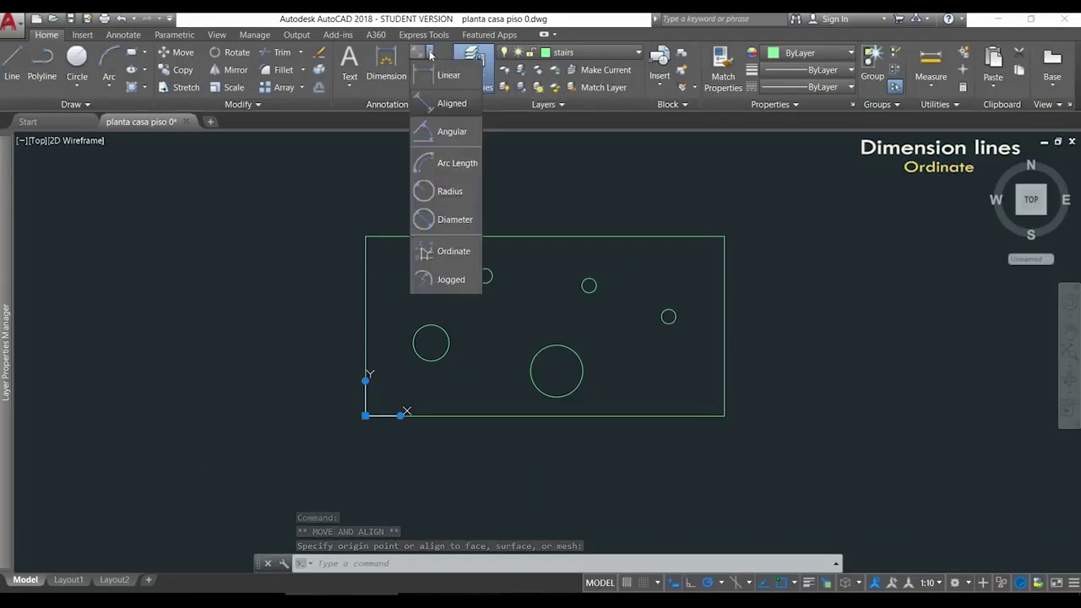
click(461, 252)
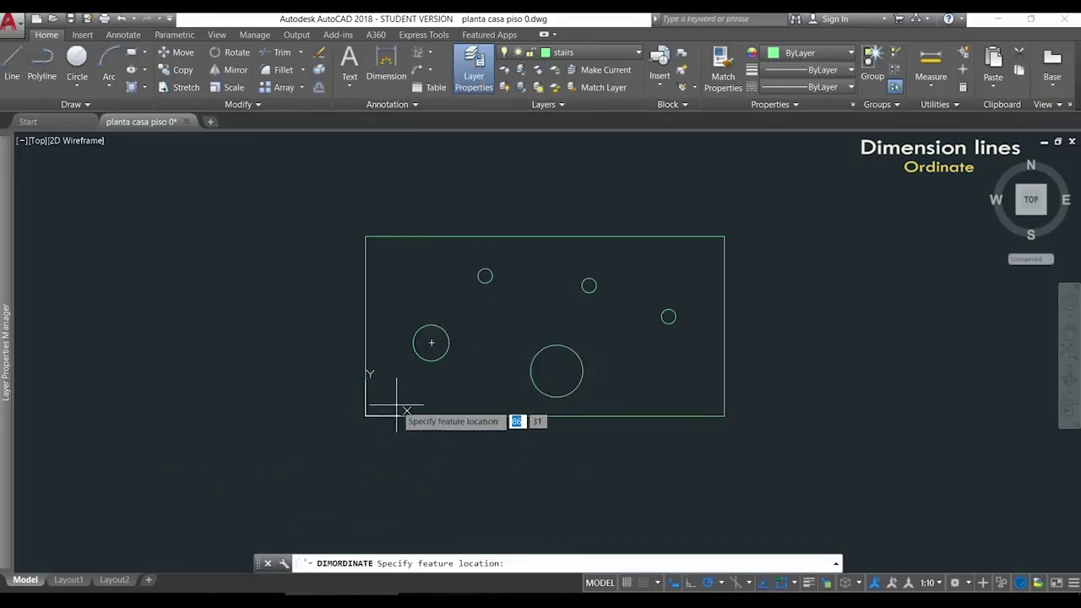
click(430, 342)
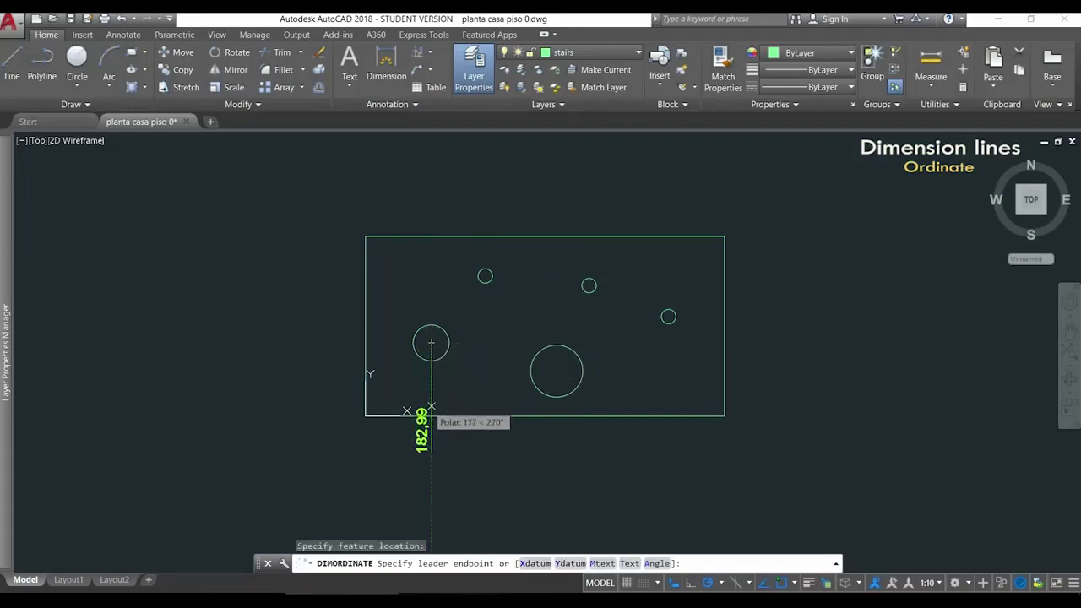
click(431, 415)
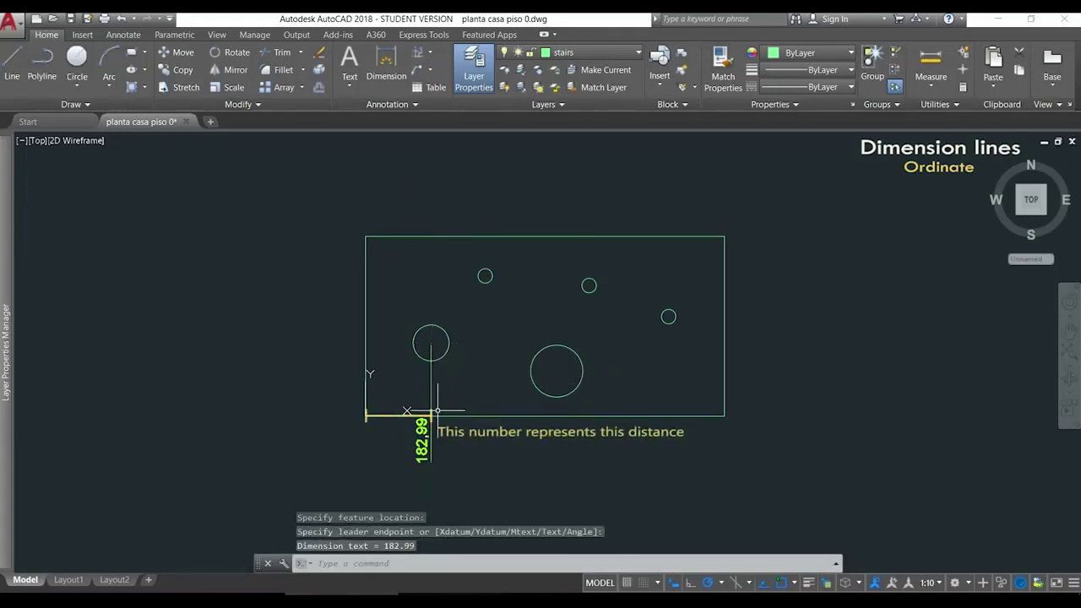
- Place an ordinate dimension for the X position of the upper-left small circle's centre, with the leader running straight down to the rectangle's lower edge
key(Return)
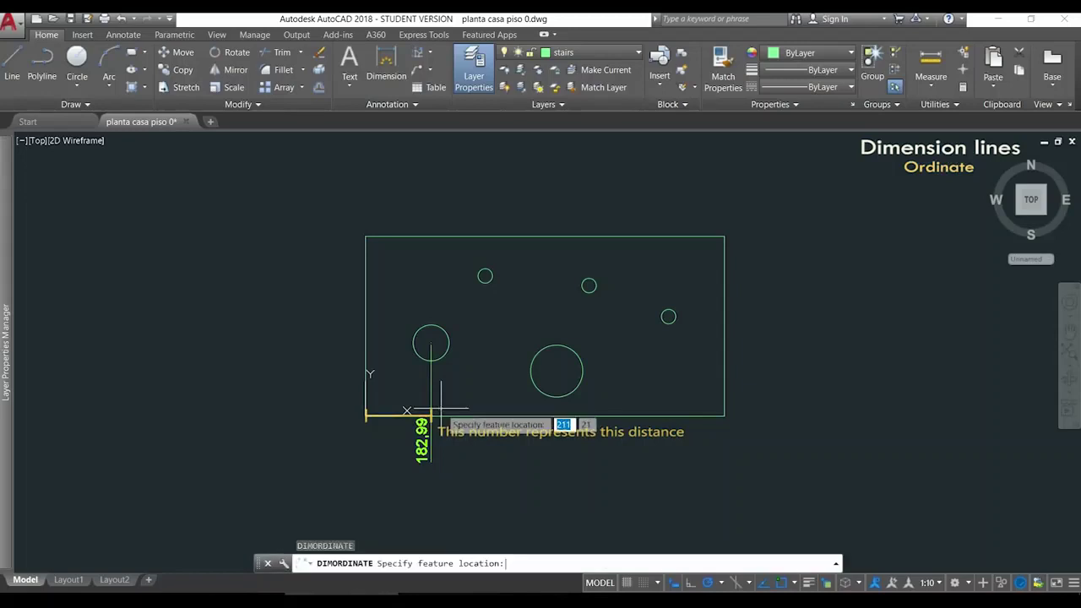
click(485, 275)
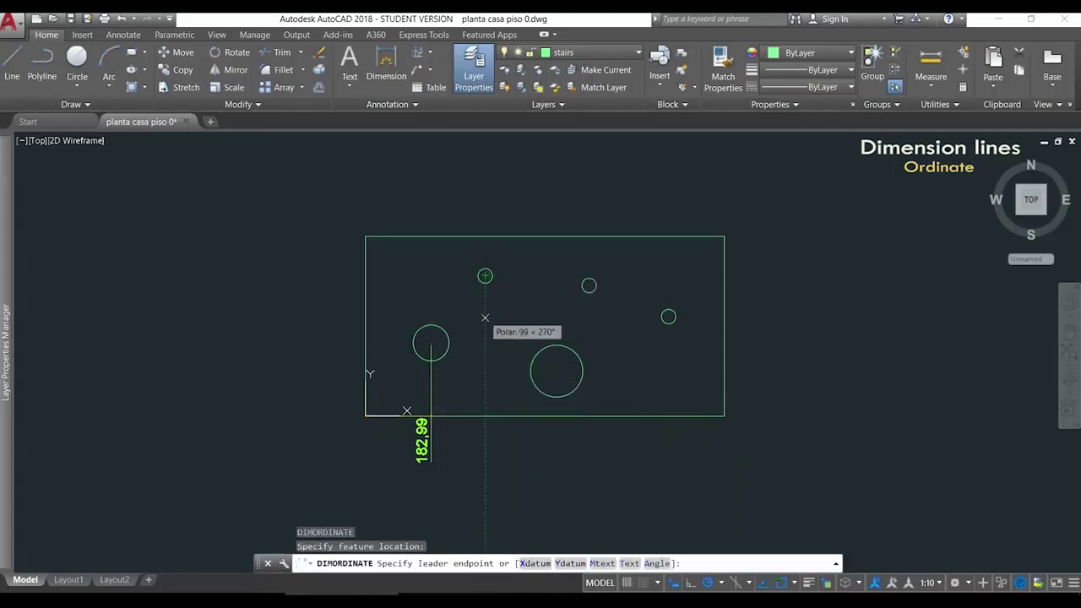
click(484, 416)
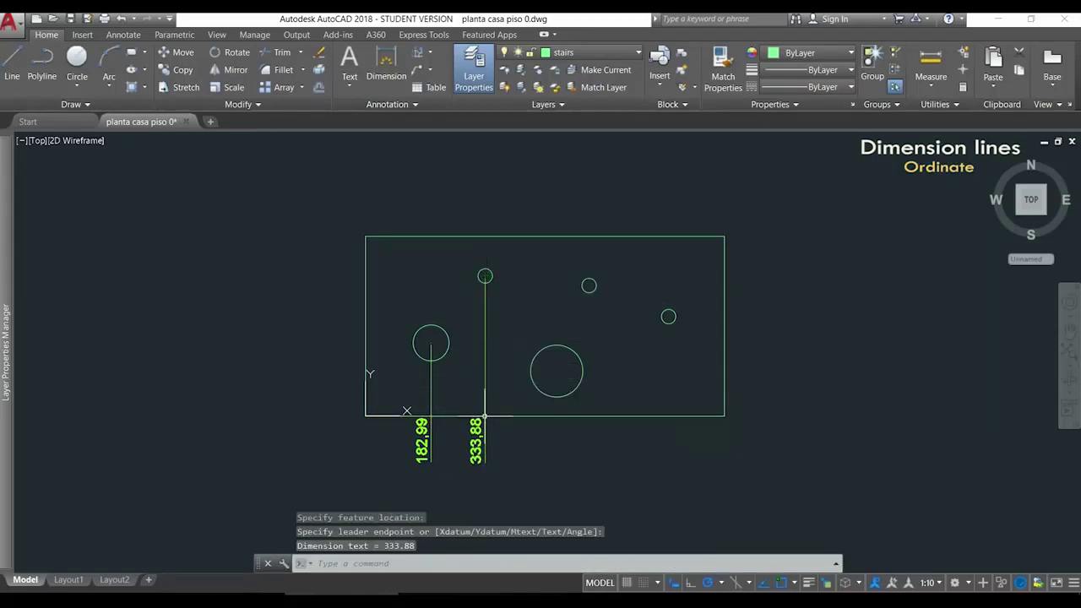
- Place an ordinate dimension for the Y position of the medium-sized circle's centre, with the leader running horizontally to the rectangle's left edge
key(Return)
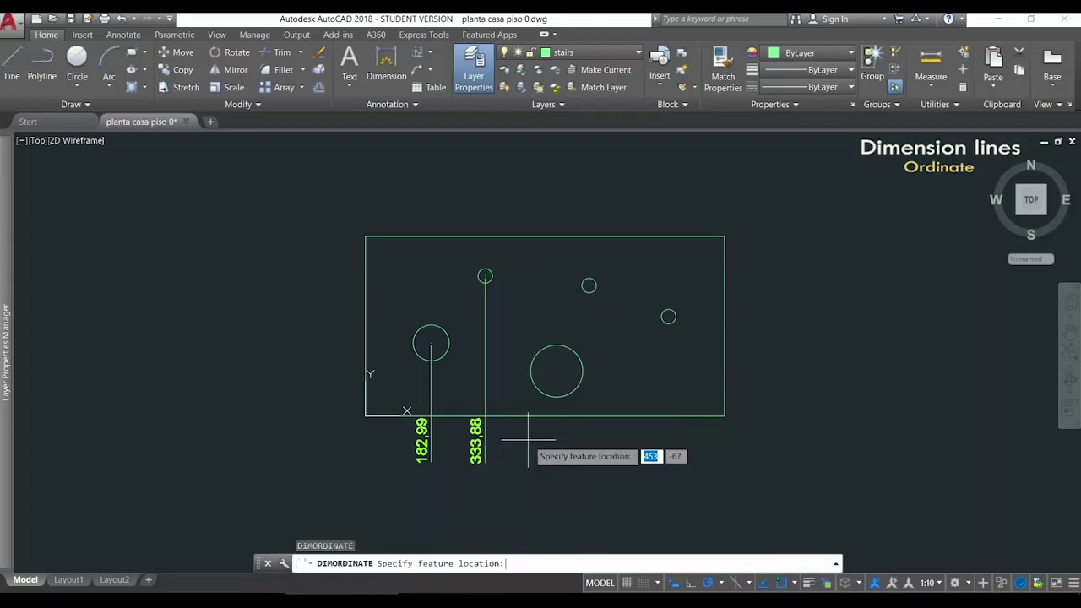
click(432, 342)
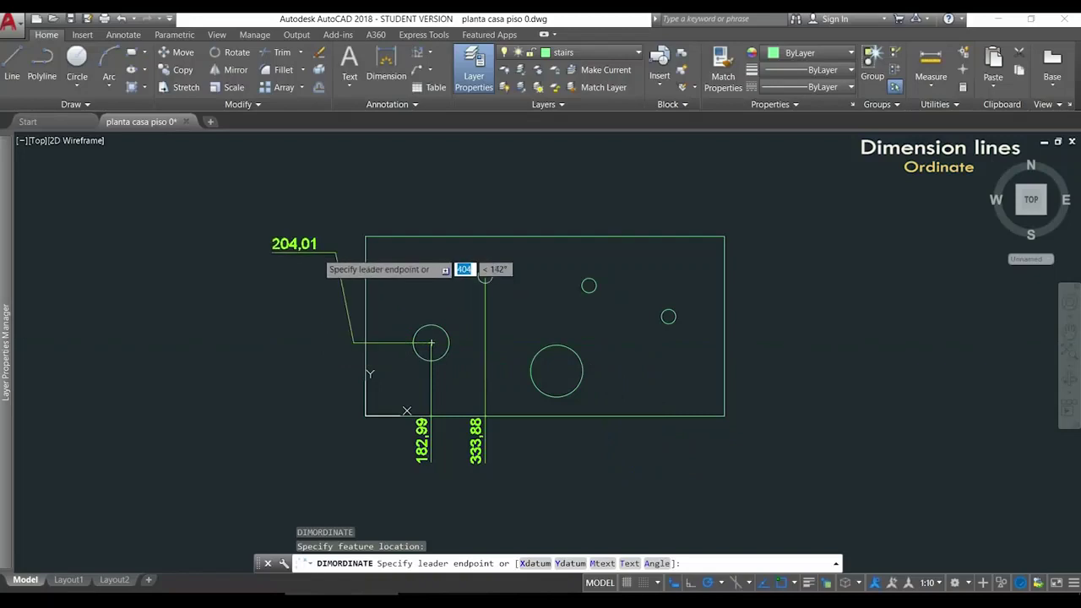
scroll(333, 385, up, 4)
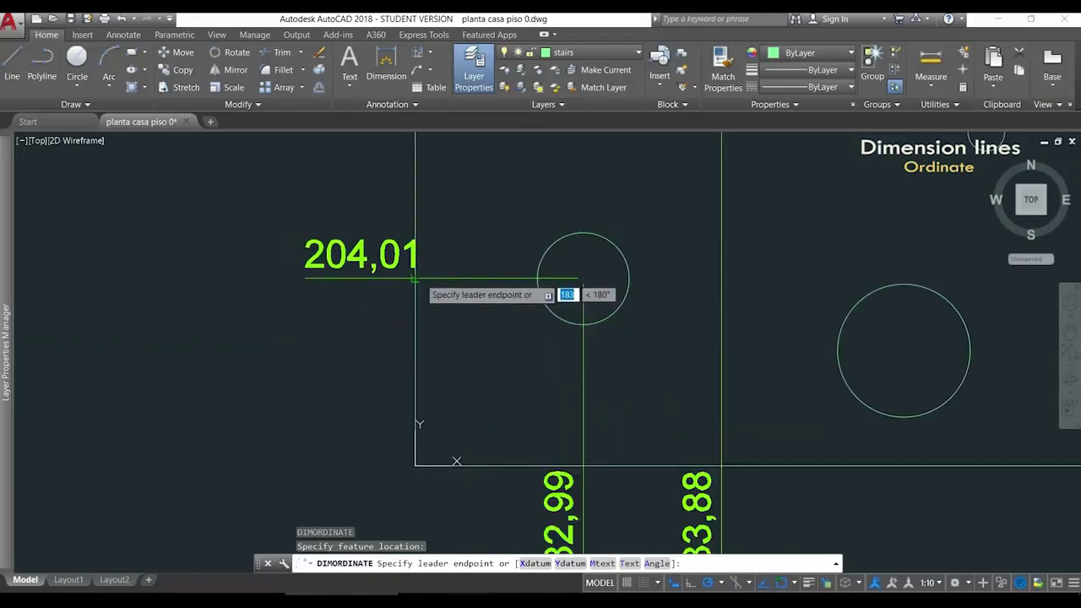
click(415, 279)
scroll(287, 338, down, 2)
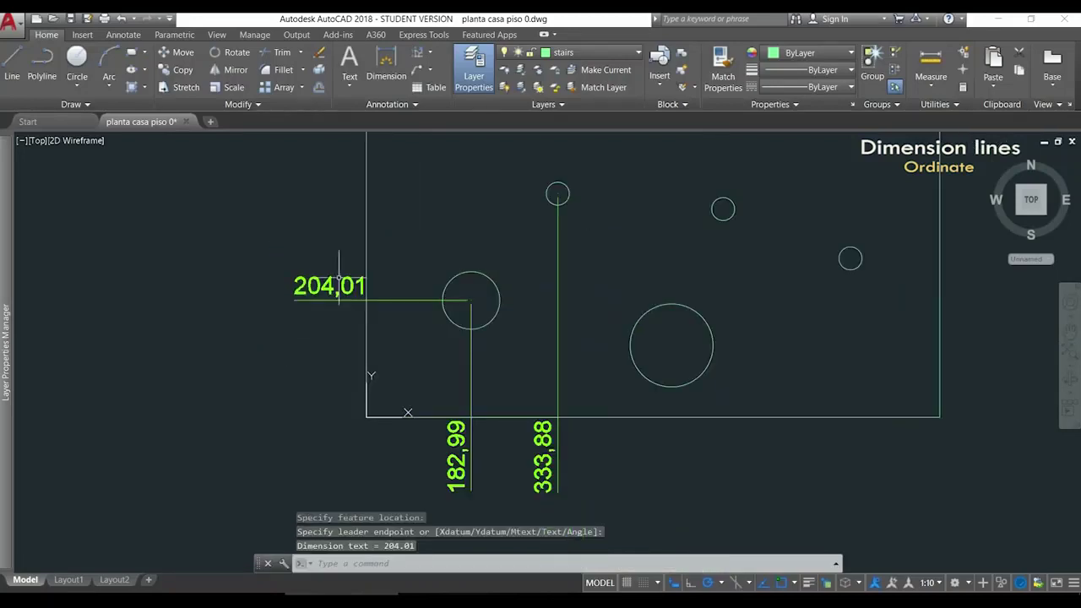
middle_drag(418, 245, 434, 290)
- Place an ordinate dimension for the Y position of the upper-left small circle's centre, with the leader running horizontally to the rectangle's left edge
key(Return)
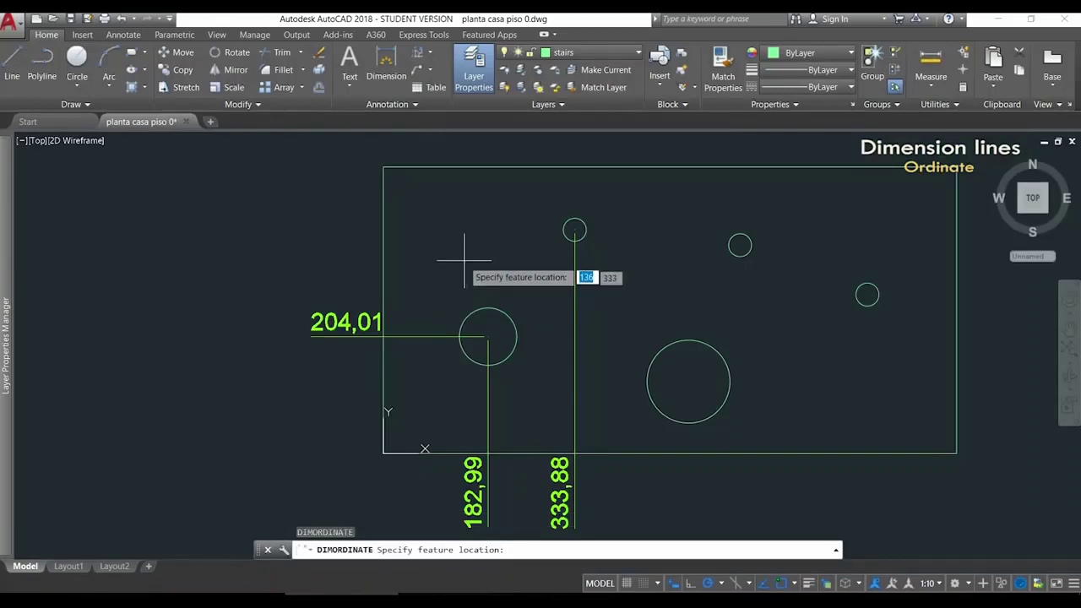
click(574, 230)
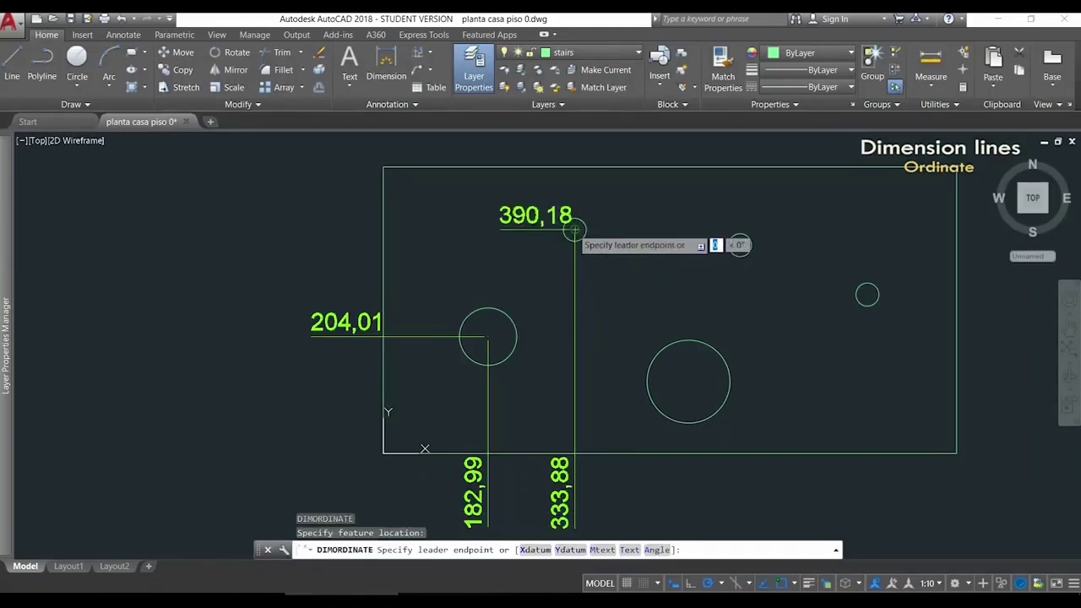
click(382, 230)
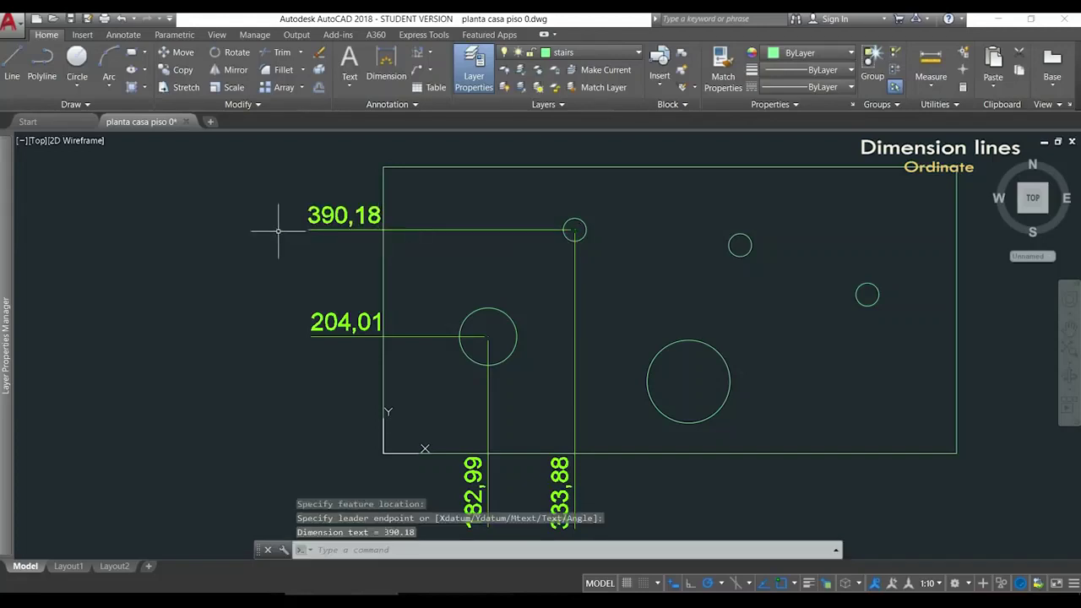
scroll(335, 269, down, 1)
scroll(908, 342, down, 1)
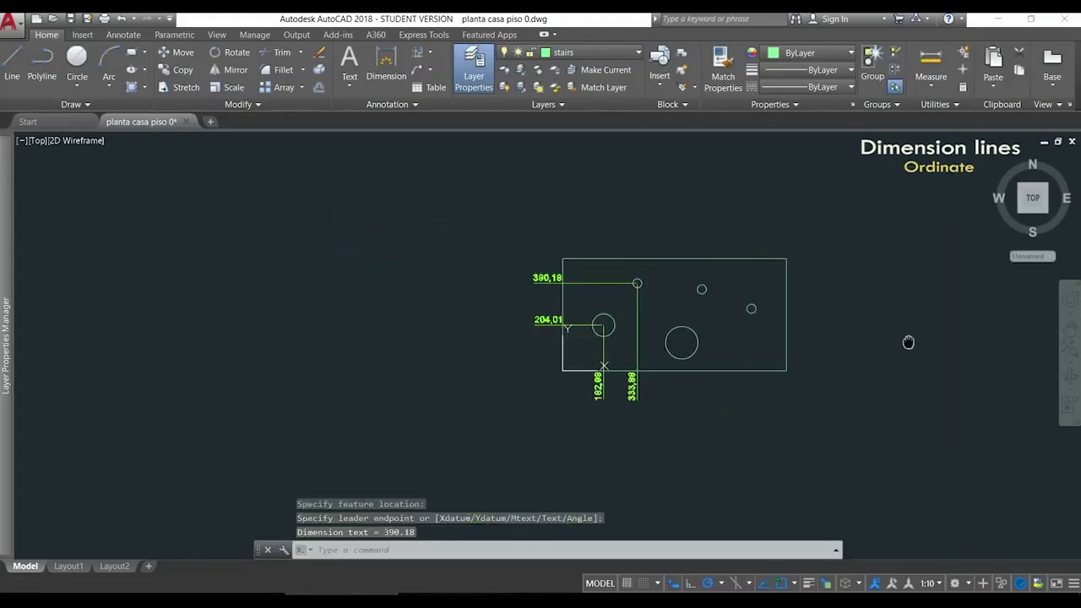
middle_drag(908, 342, 730, 351)
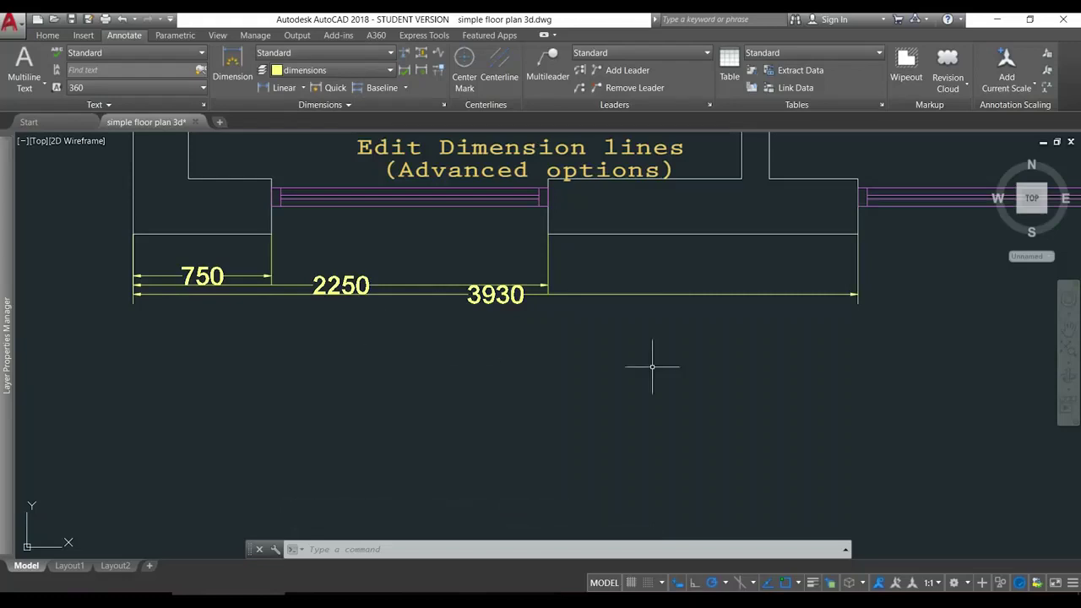
- Open the Standard dimension style for modification in the simple floor plan 3d drawing
click(443, 104)
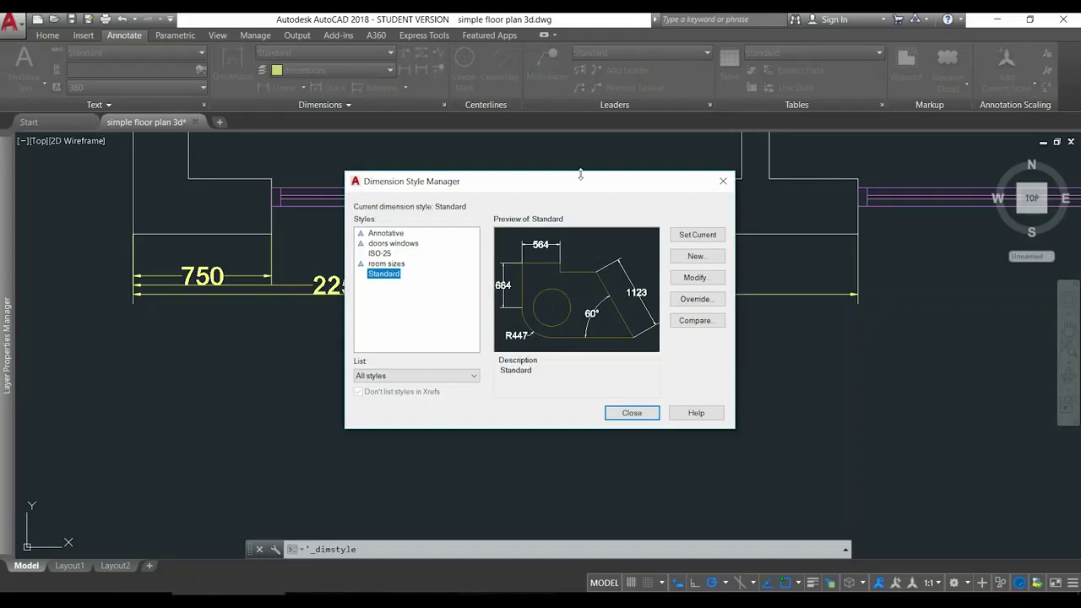
click(696, 278)
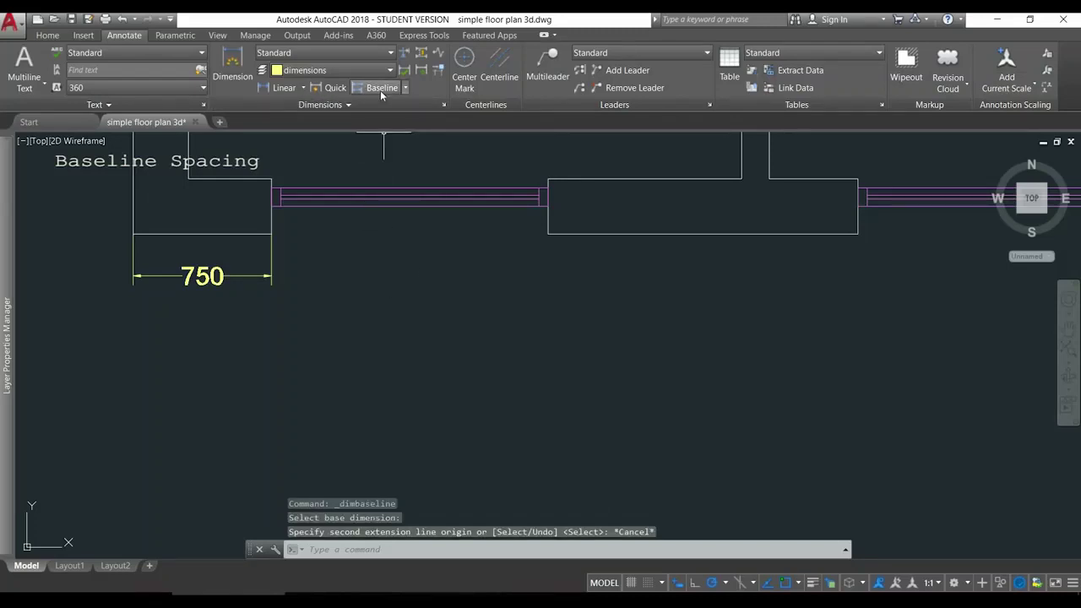
- Add two baseline dimensions from the 750 dimension's origin, ending at the near and far lower corners of the second wall segment
click(380, 88)
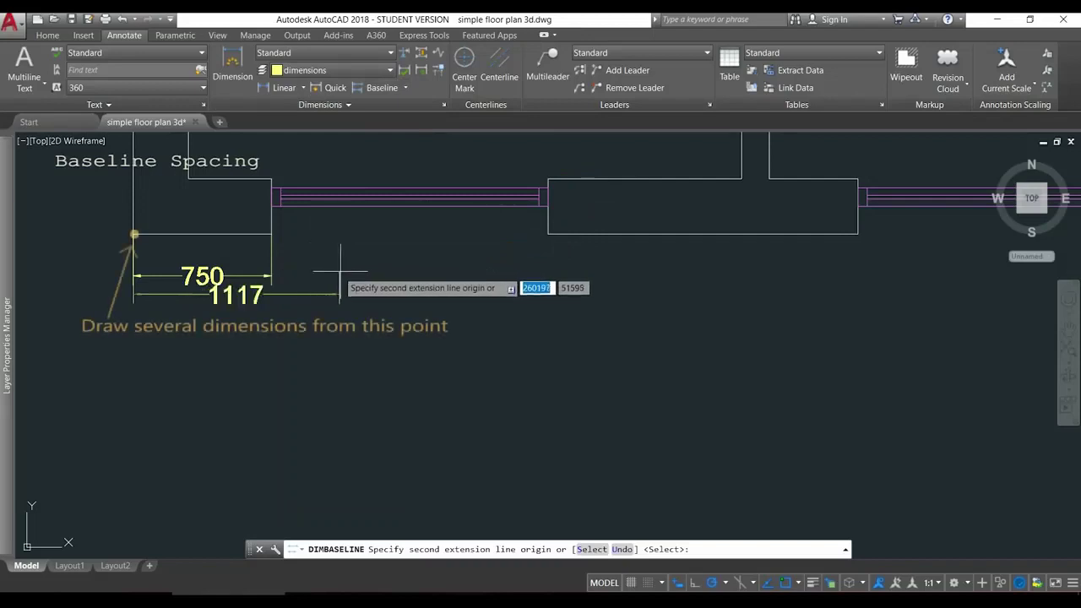
click(548, 234)
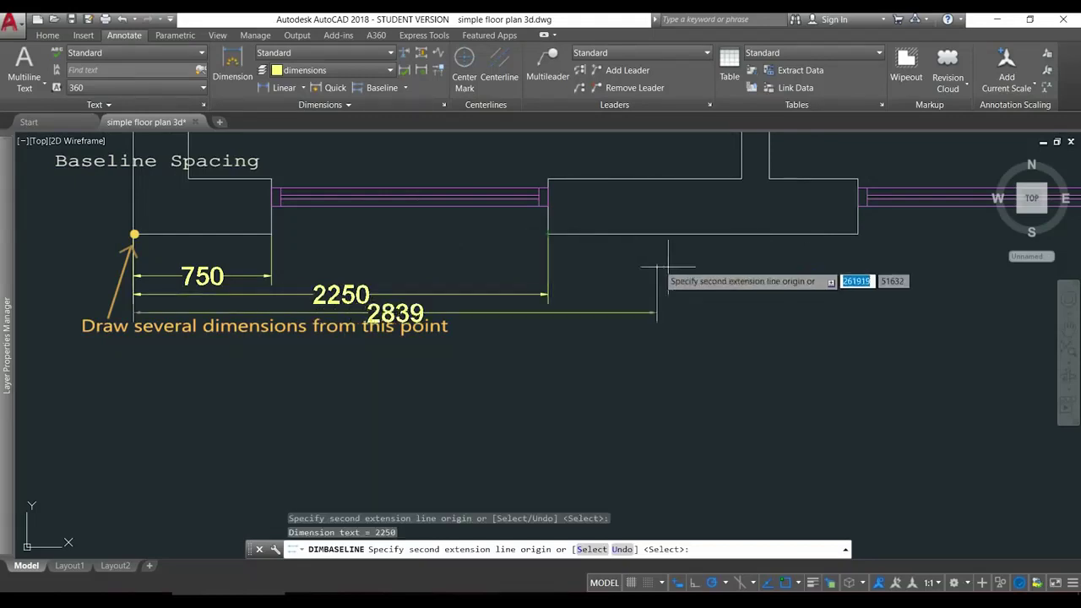
click(856, 234)
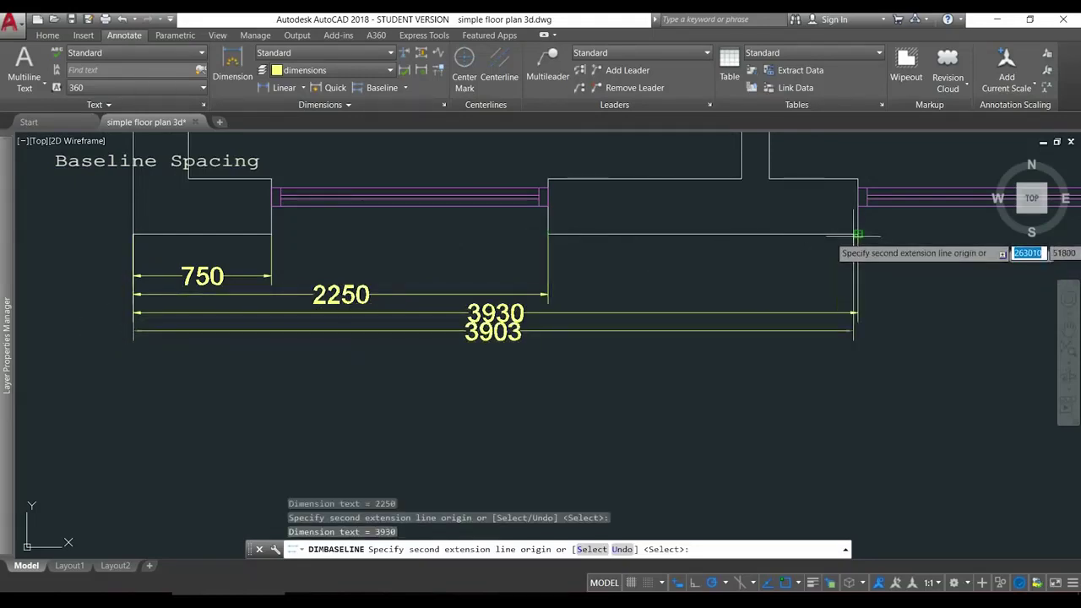
key(Escape)
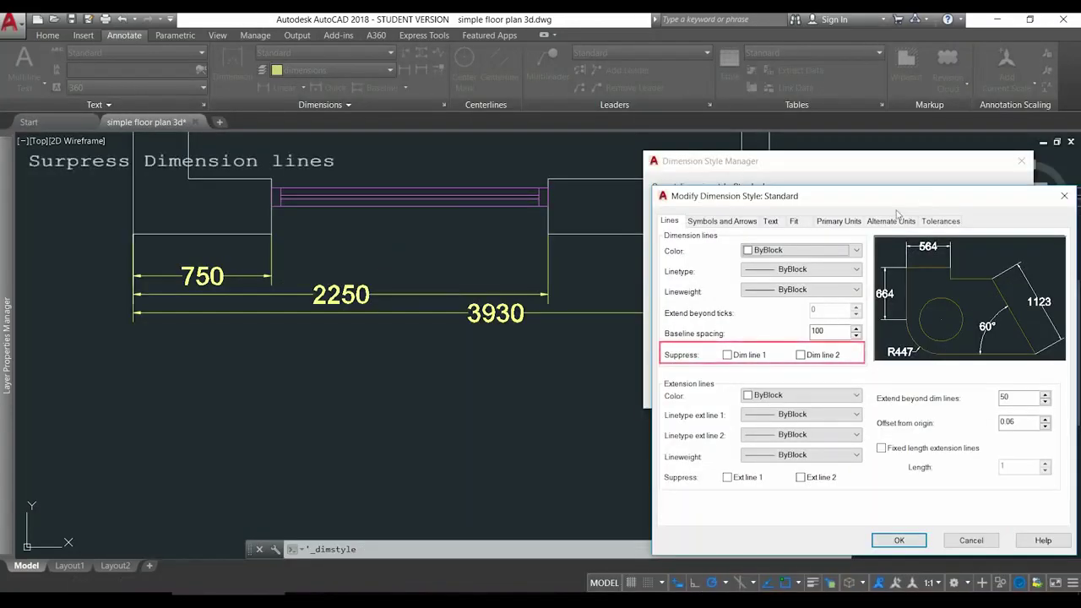
- Try suppressing dimension line 1 and dimension line 2 in the Standard dimension style
click(727, 356)
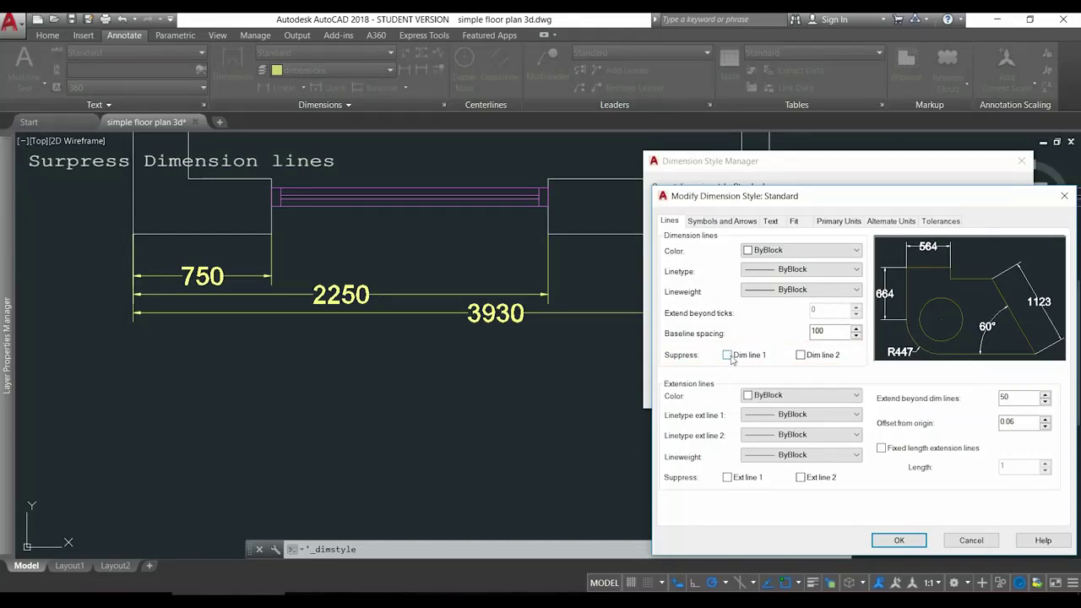
click(800, 354)
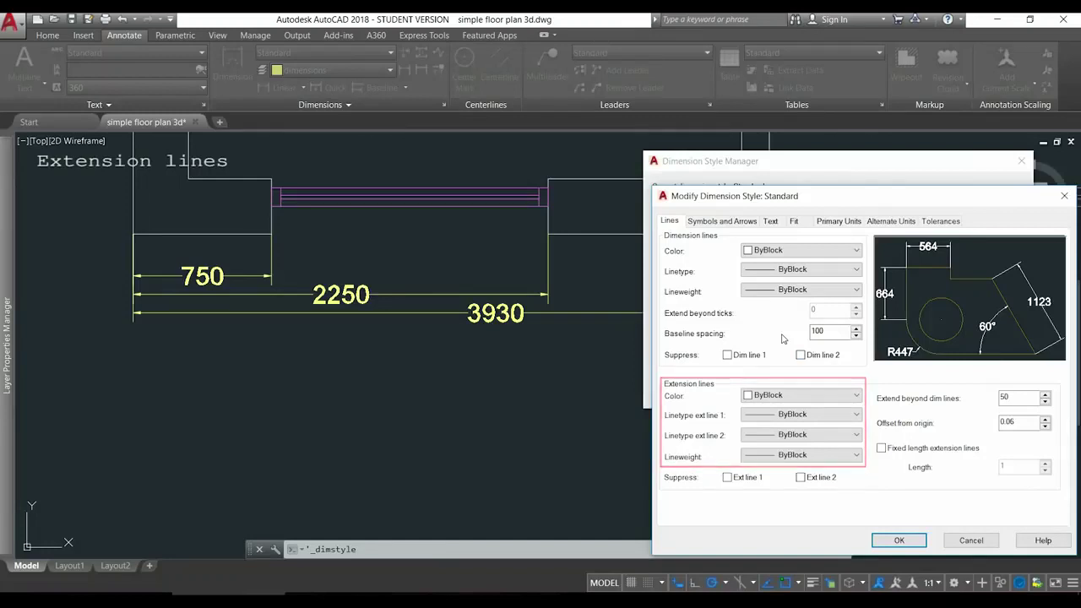
- Review the colour, linetype and lineweight choices for the Standard style's extension lines
click(855, 397)
click(856, 400)
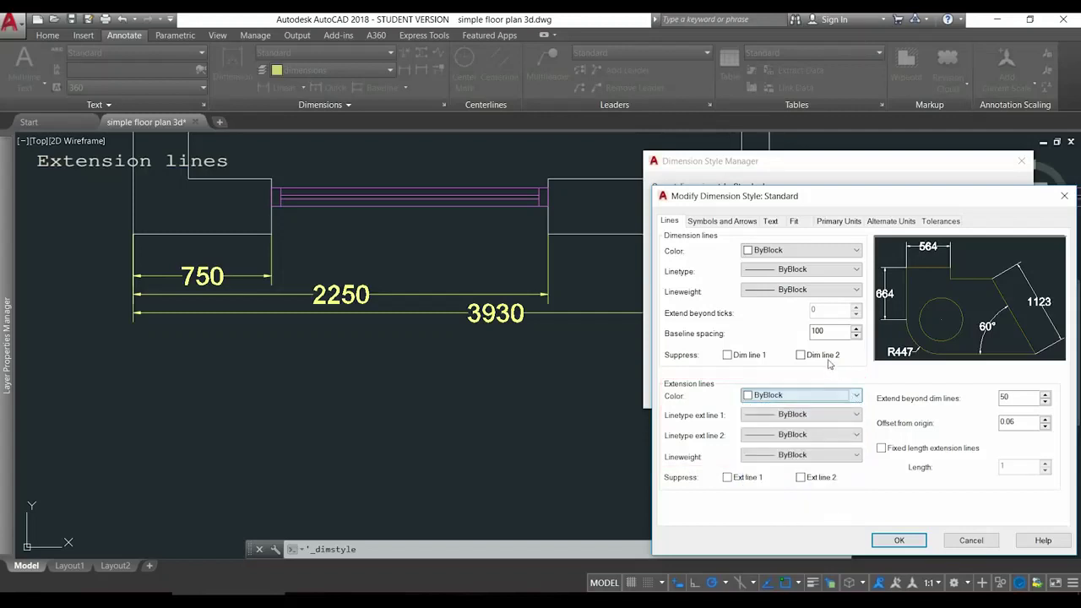
click(858, 416)
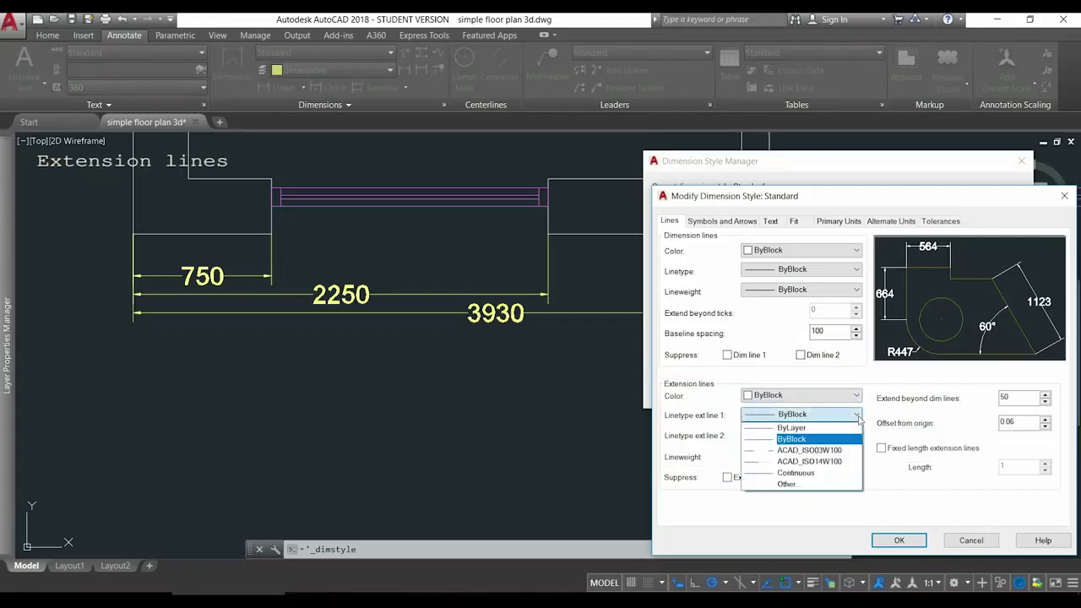
click(858, 417)
click(857, 456)
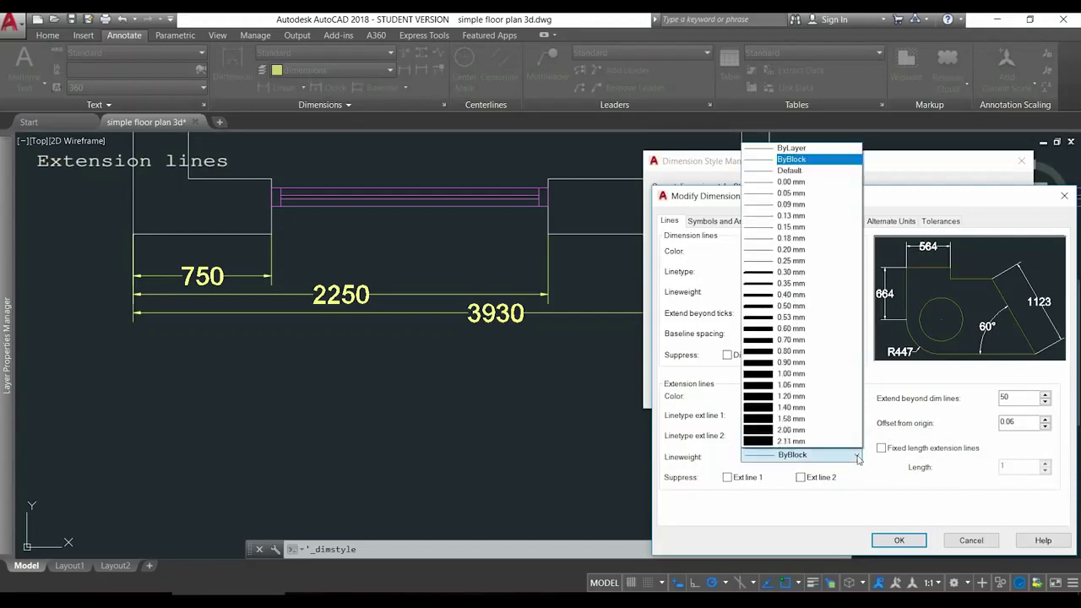
click(857, 456)
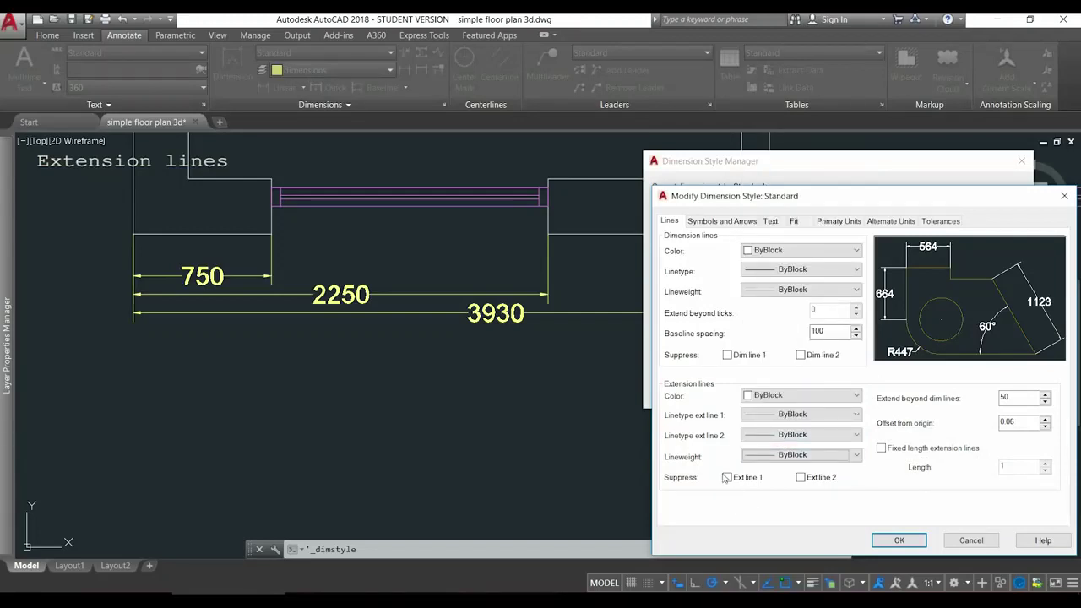
- Try suppressing extension line 1 and extension line 2 in the Standard style, restoring each one
click(728, 478)
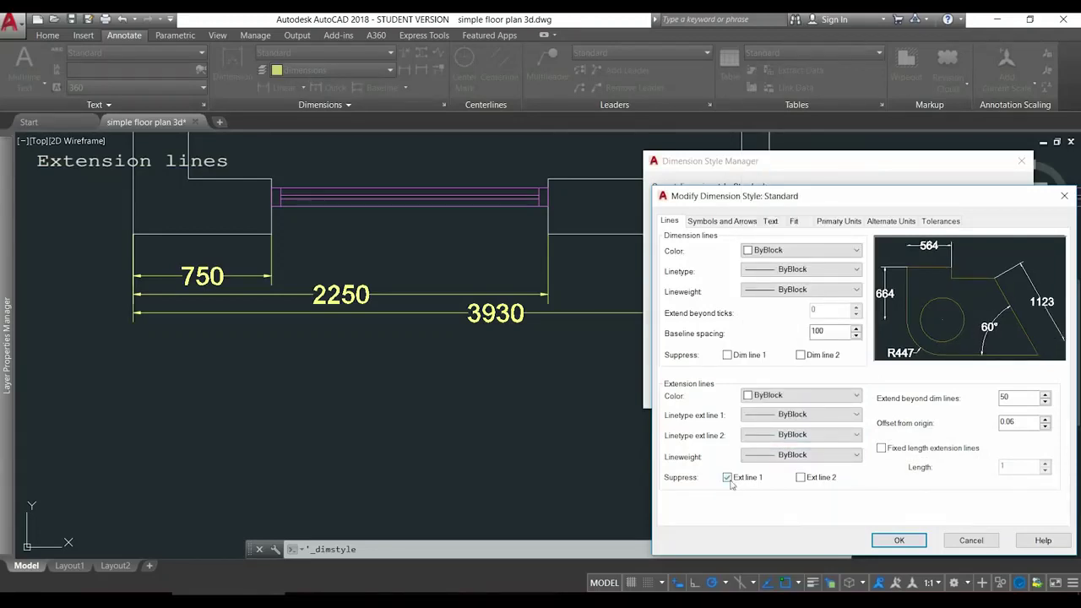
click(728, 478)
click(801, 478)
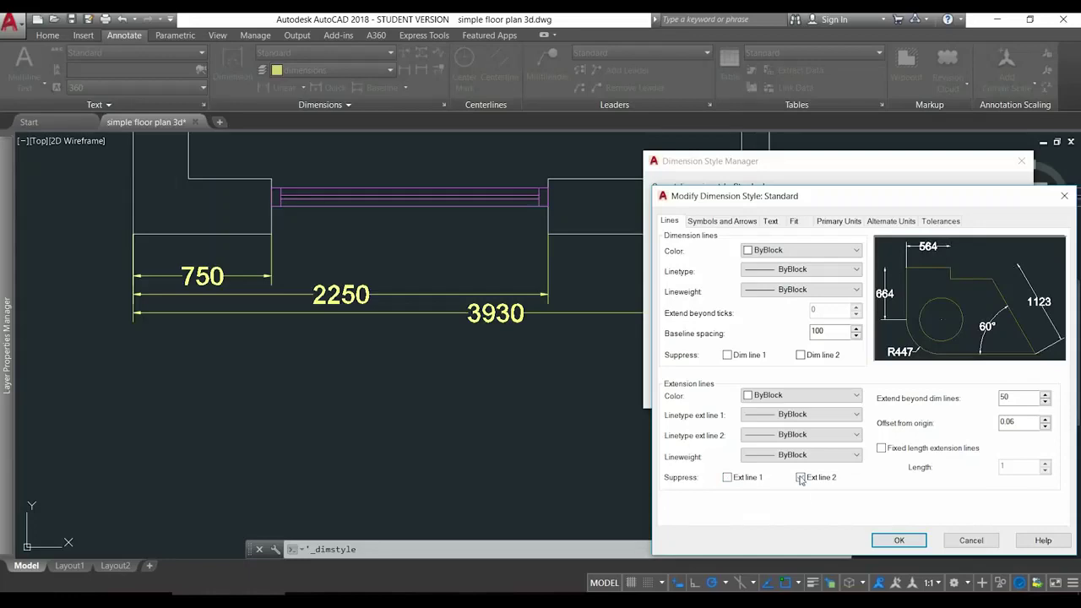
click(800, 478)
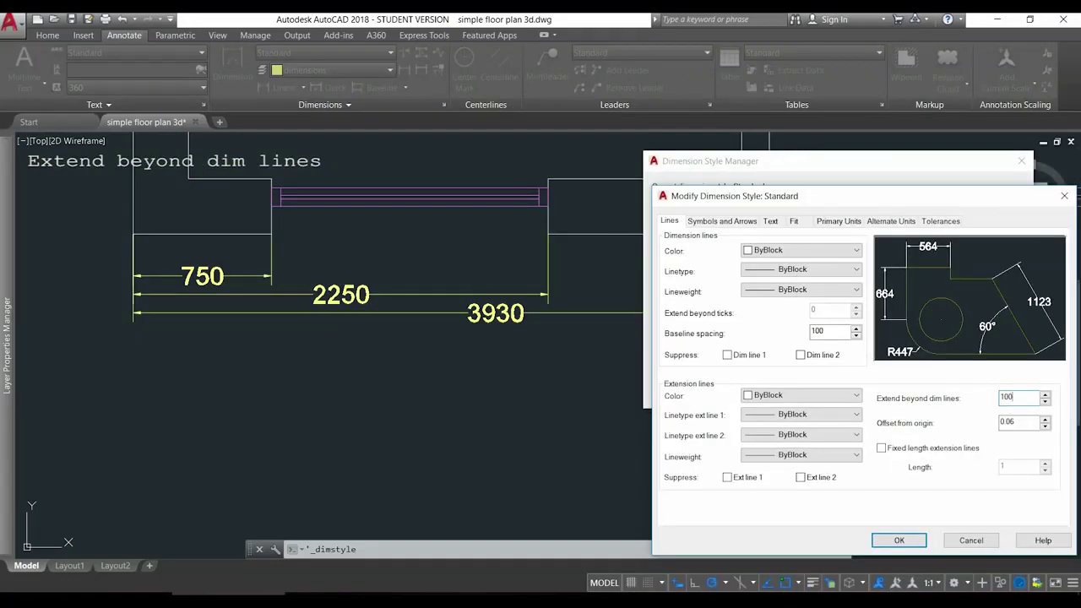
- Apply an extension of 100 beyond the dimension lines to the Standard dimension style
click(901, 541)
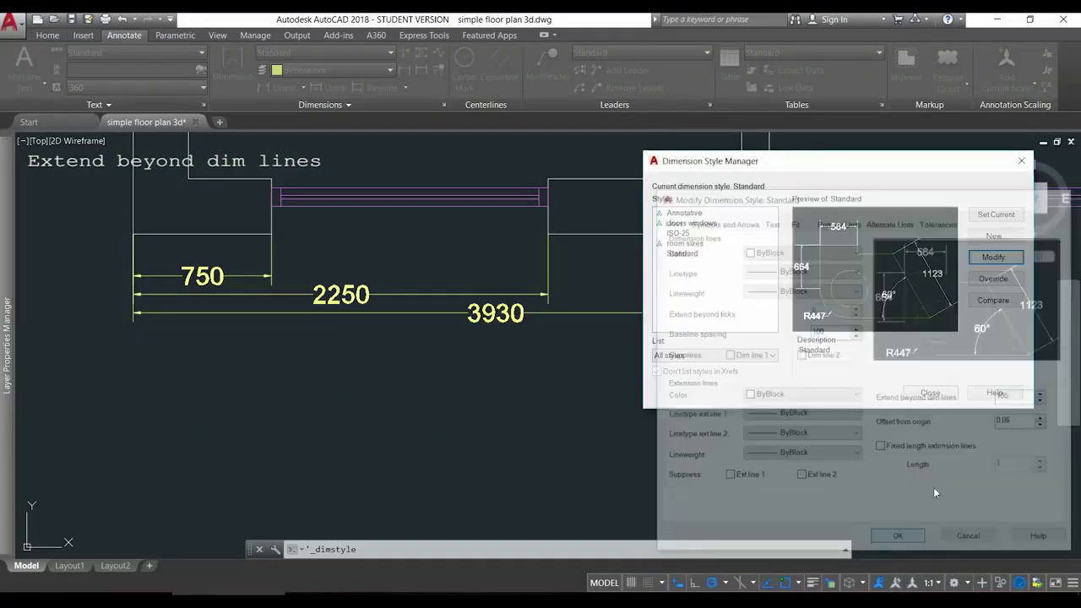
click(926, 391)
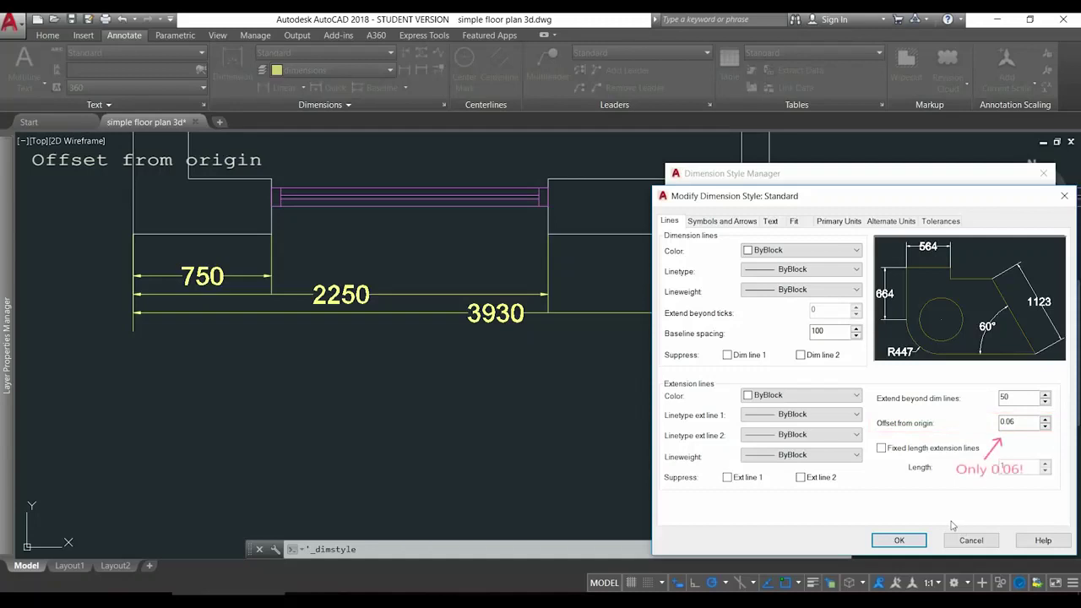
- Apply an extension of 50 beyond the dimension lines and a 0.06 offset from origin to the Standard style
click(915, 543)
click(960, 406)
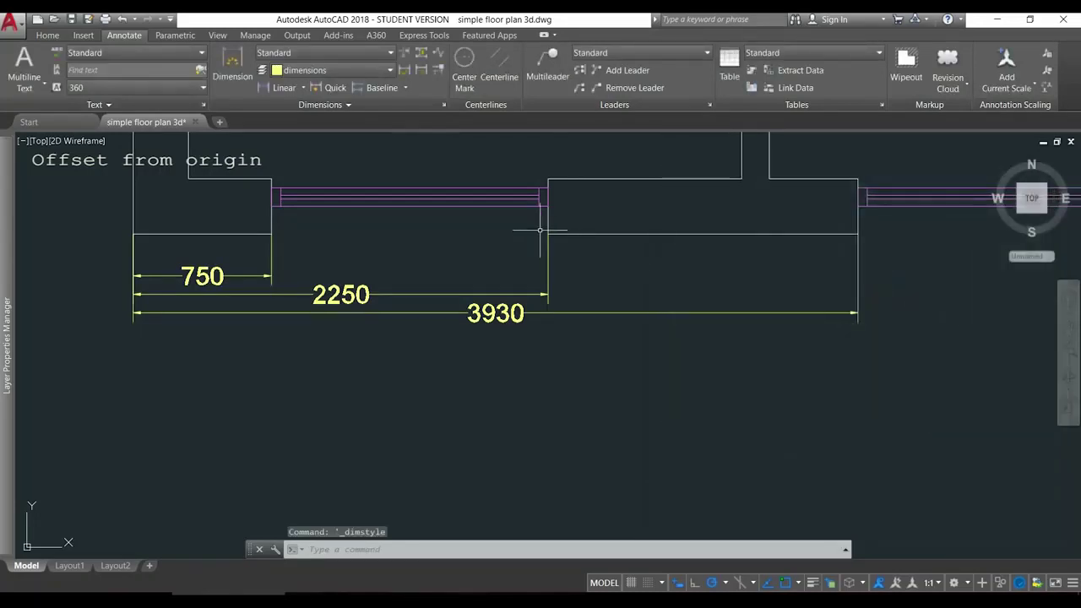
- Examine the extension line's gap at the wall corner, and set the Standard style's offset from origin to 50
scroll(550, 233, up, 5)
scroll(542, 291, up, 6)
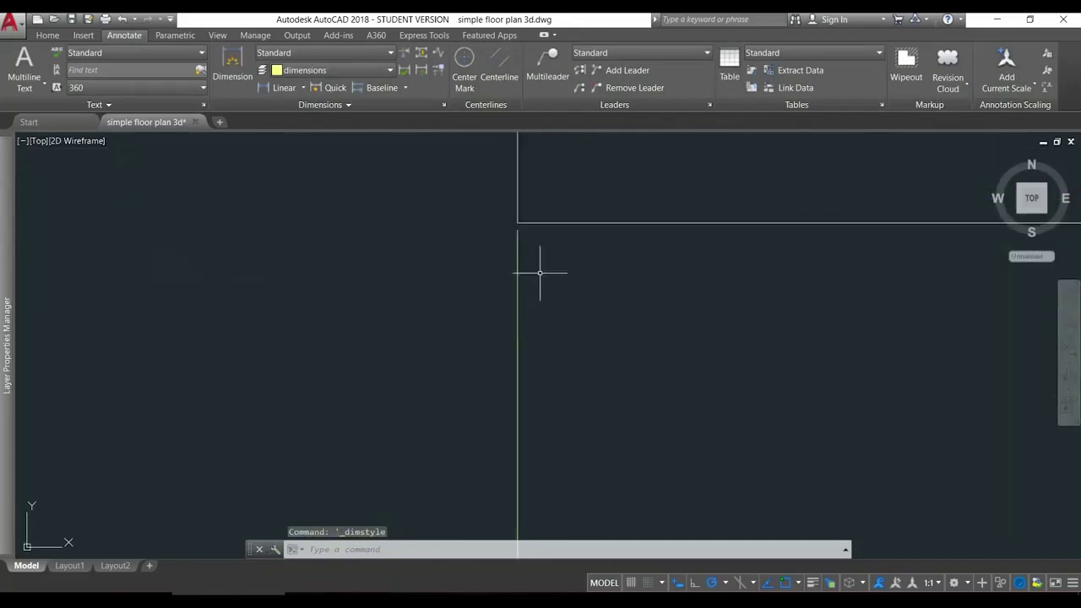
scroll(554, 256, down, 6)
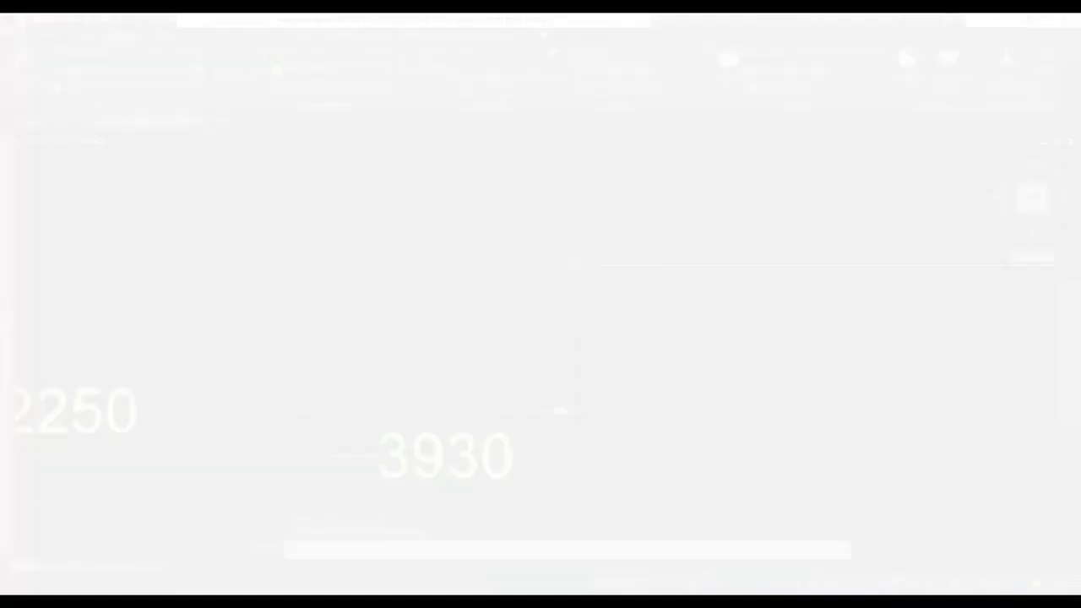
text(50)
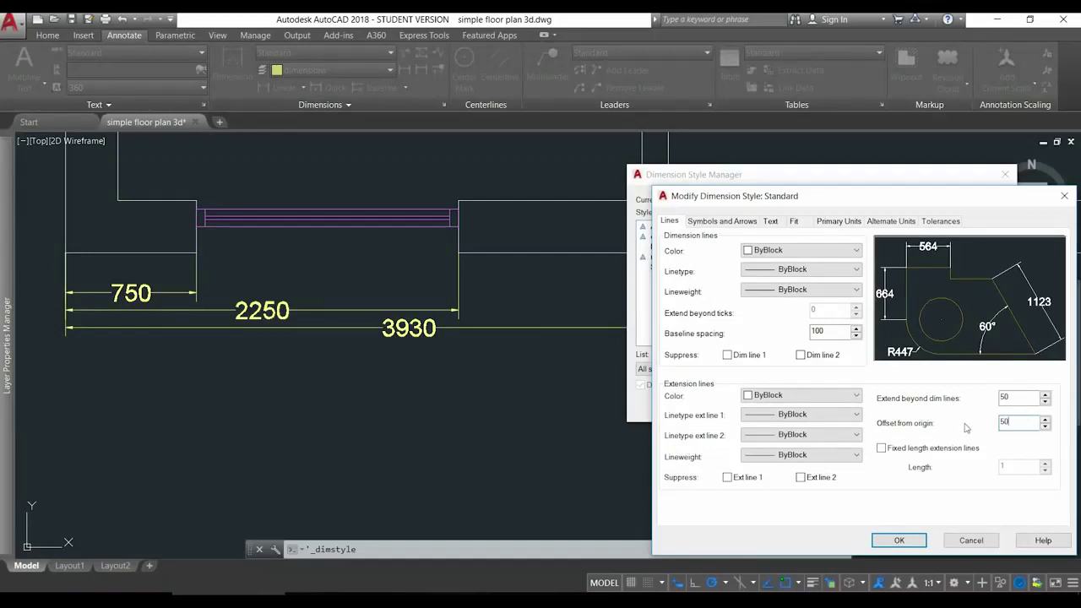
click(899, 540)
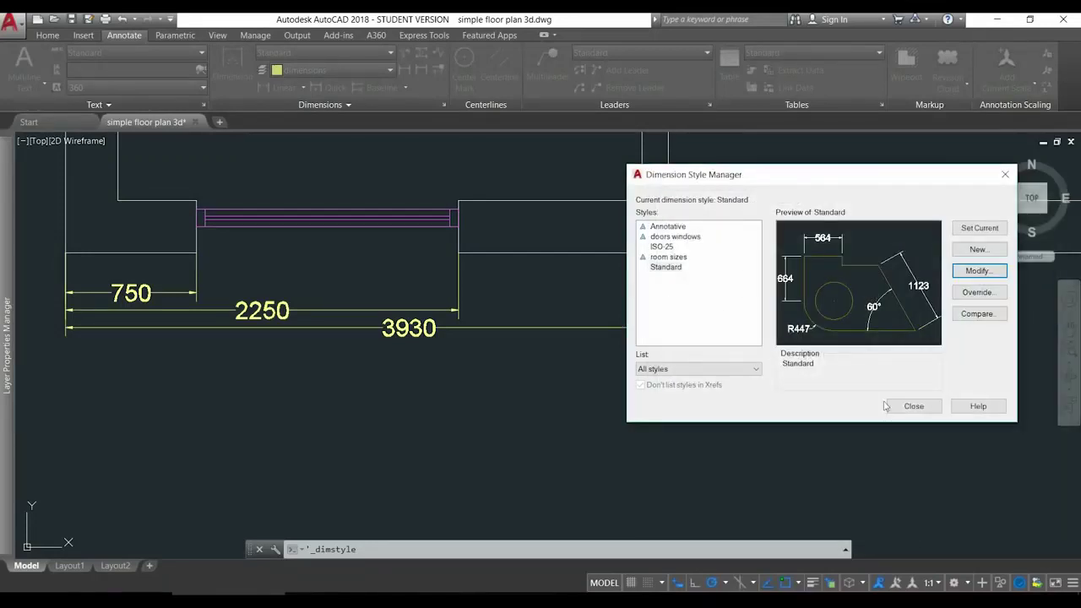
click(929, 412)
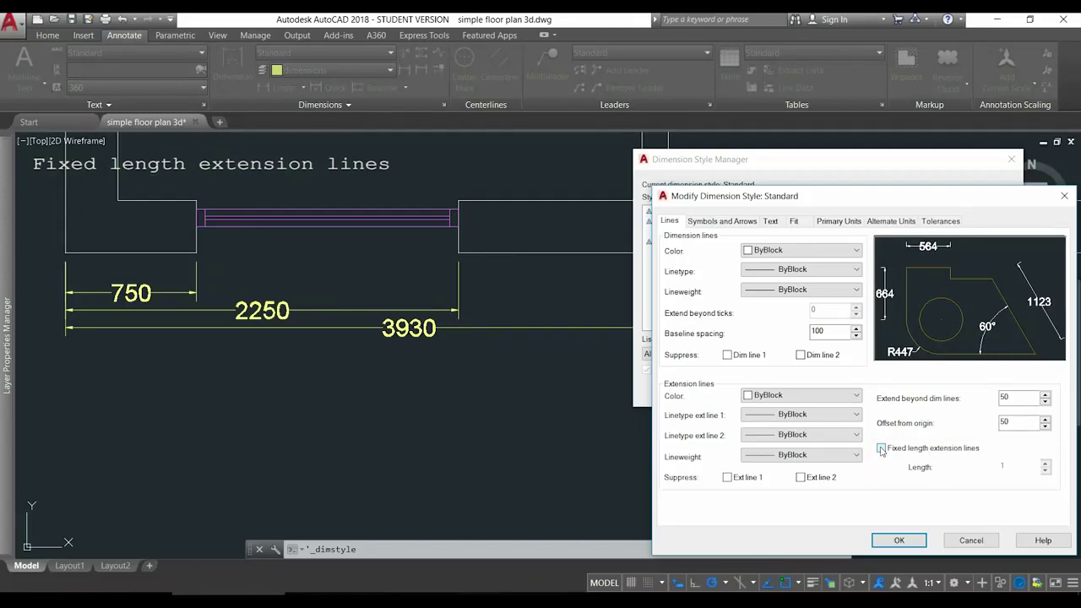
- Enable fixed length extension lines with a length of 30 in the Standard dimension style and apply the change
click(882, 449)
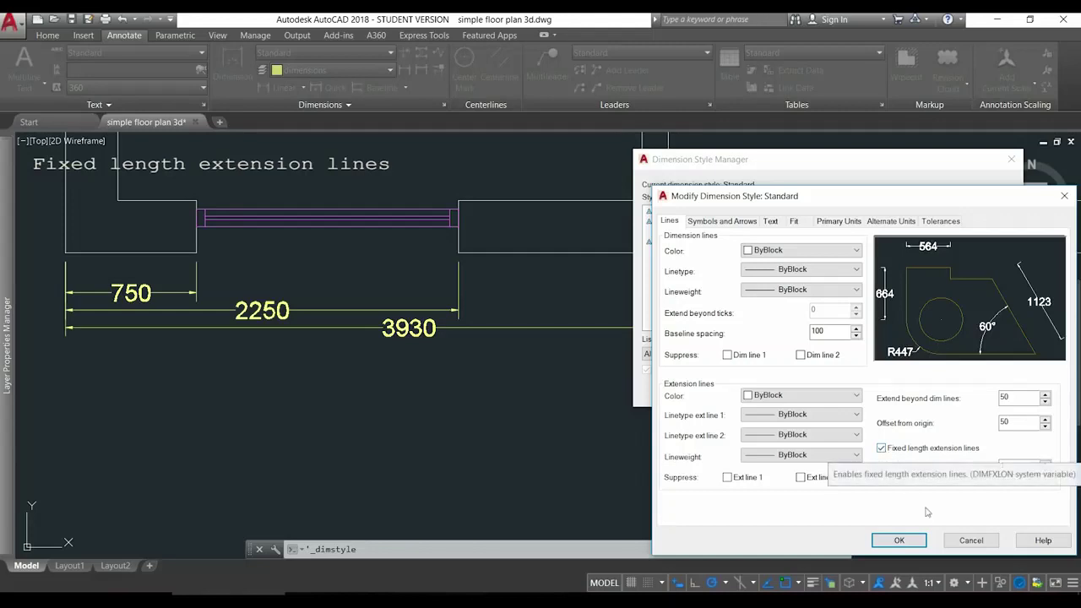
key(Tab)
text(30)
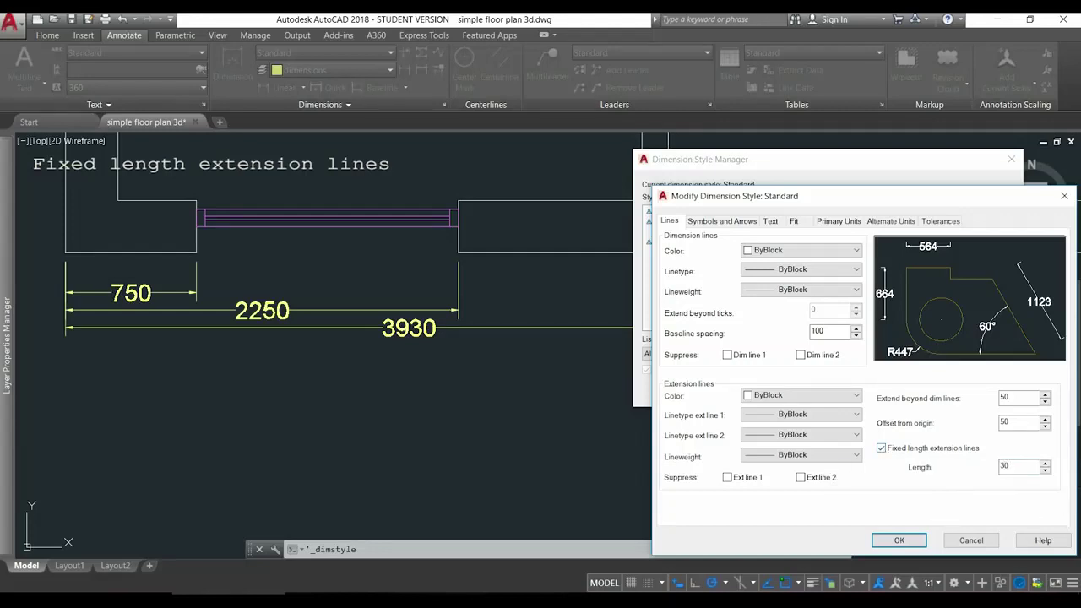
click(902, 542)
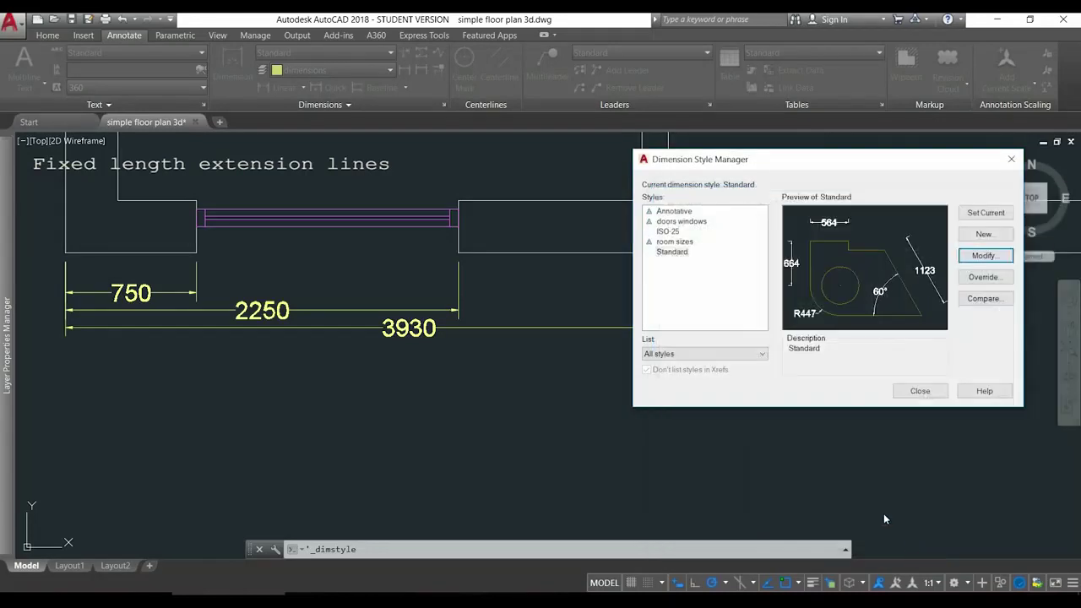
click(934, 396)
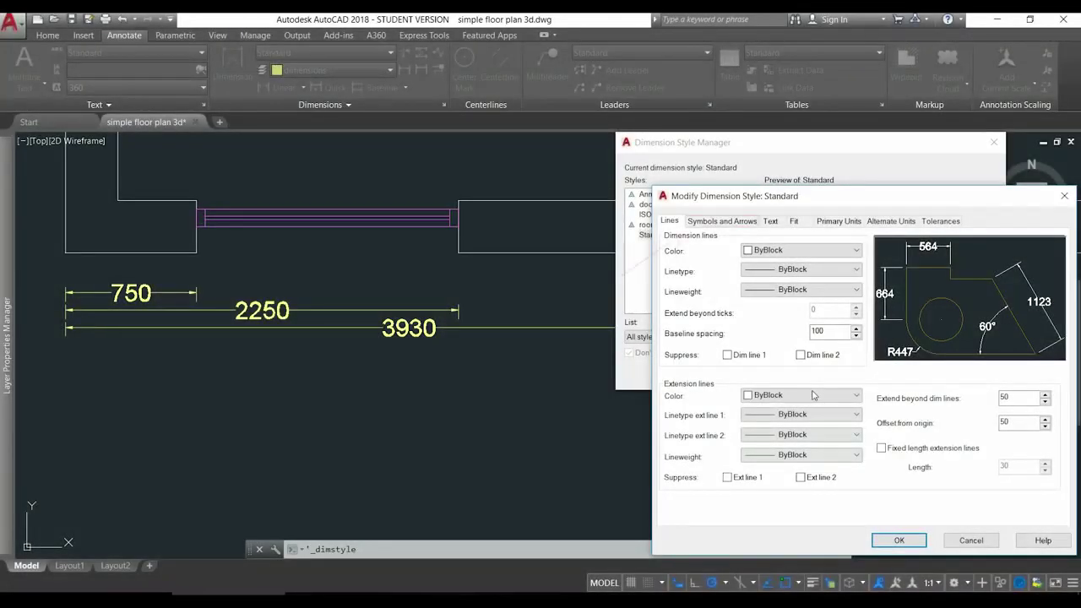
- Set the Standard style's first arrowhead to Origin indicator and second arrowhead to Oblique, and apply the change to the drawing
click(724, 221)
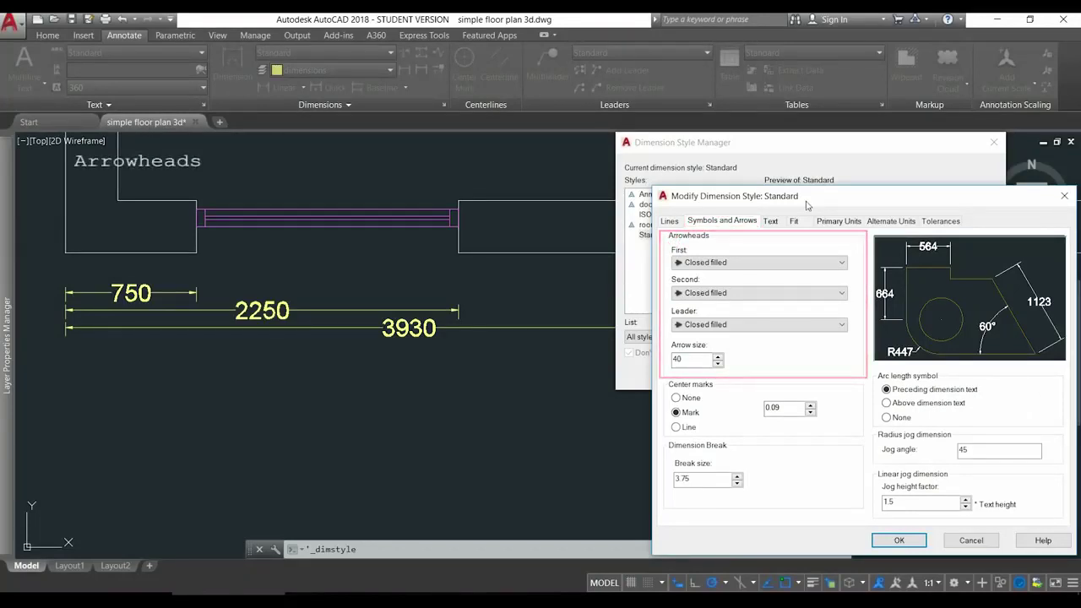
click(841, 264)
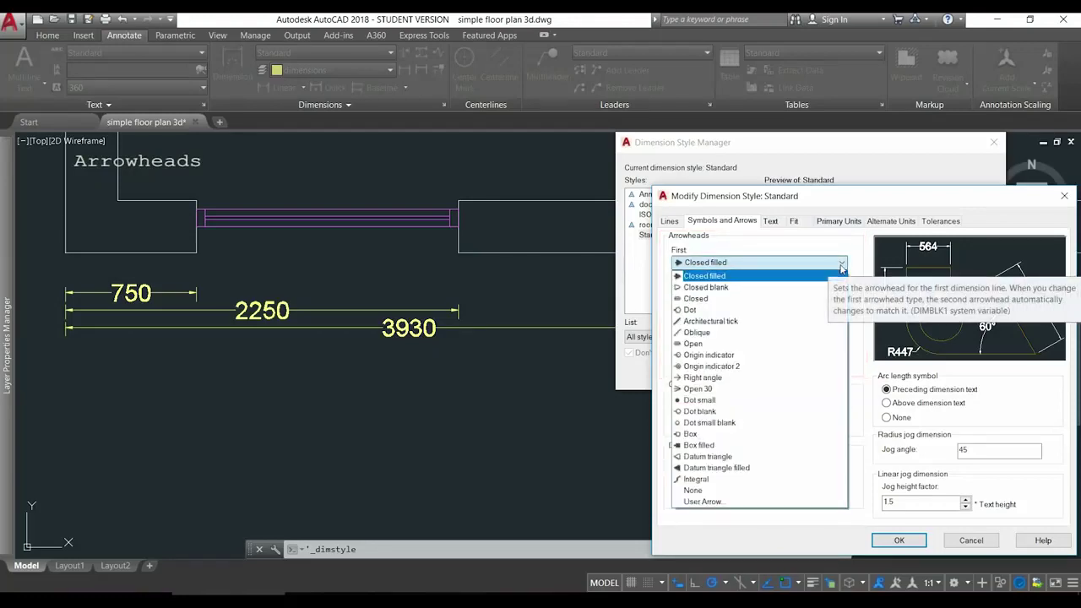
click(841, 264)
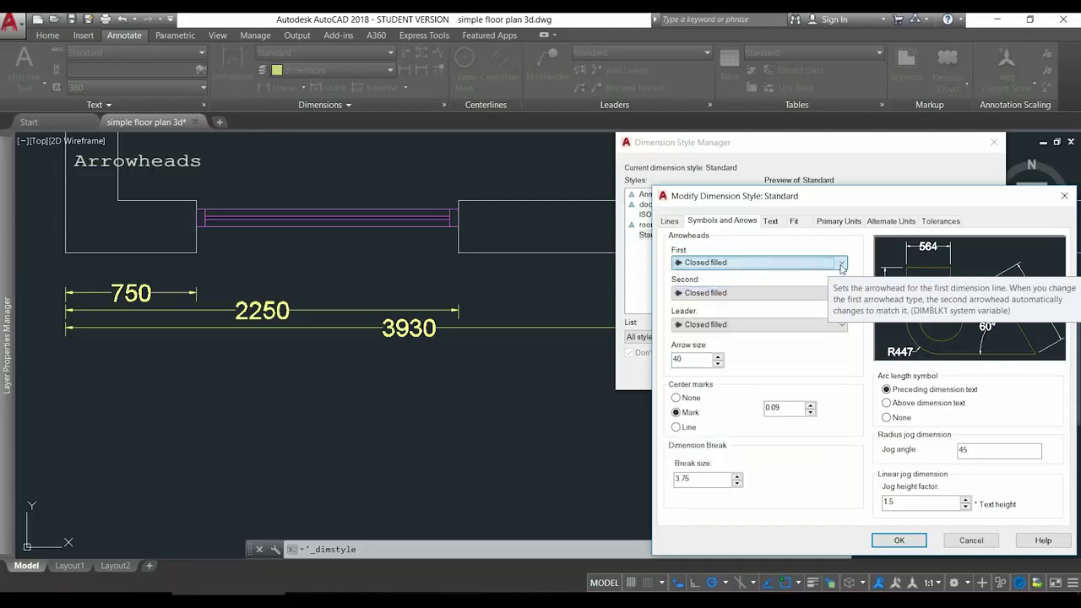
click(841, 264)
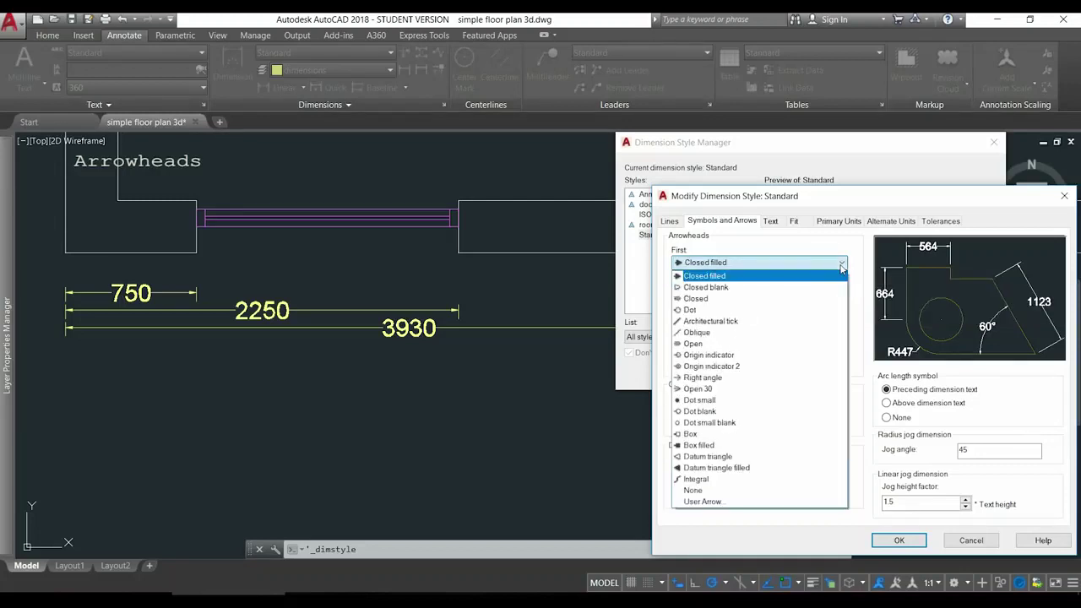
click(825, 312)
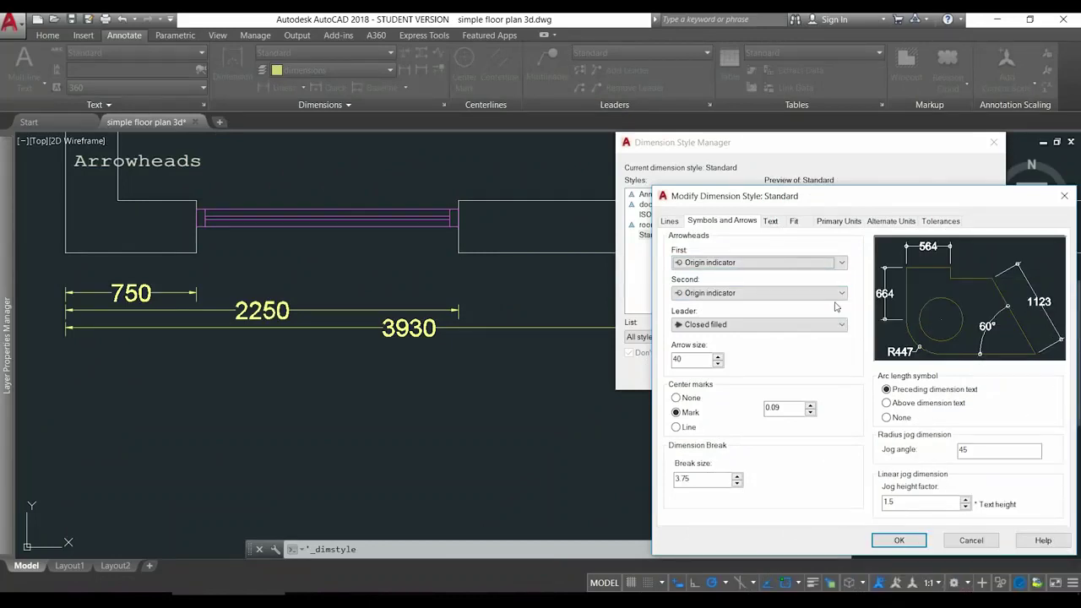
click(836, 293)
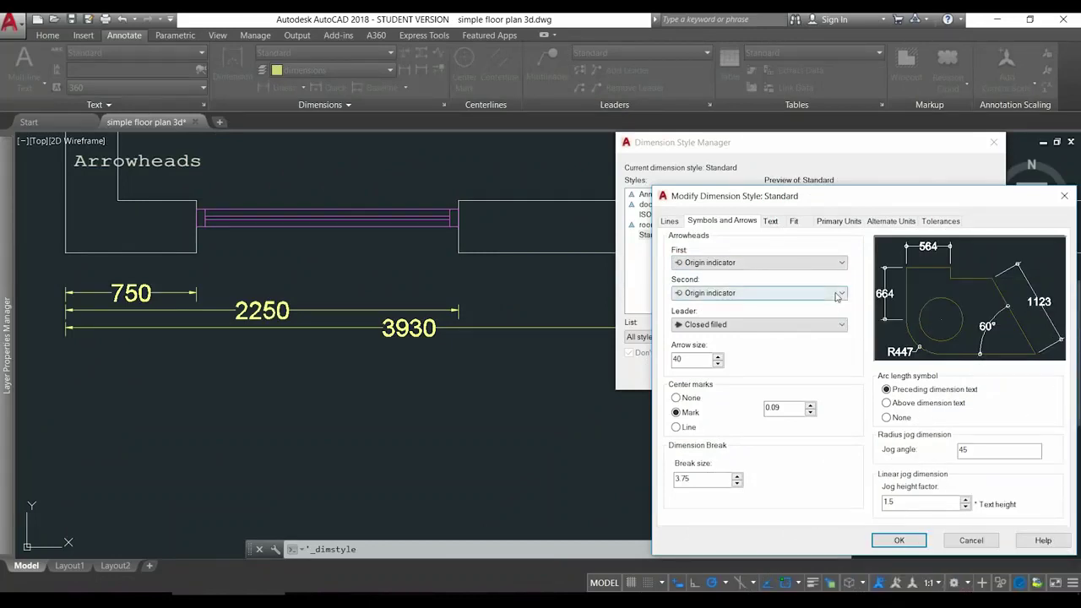
click(776, 363)
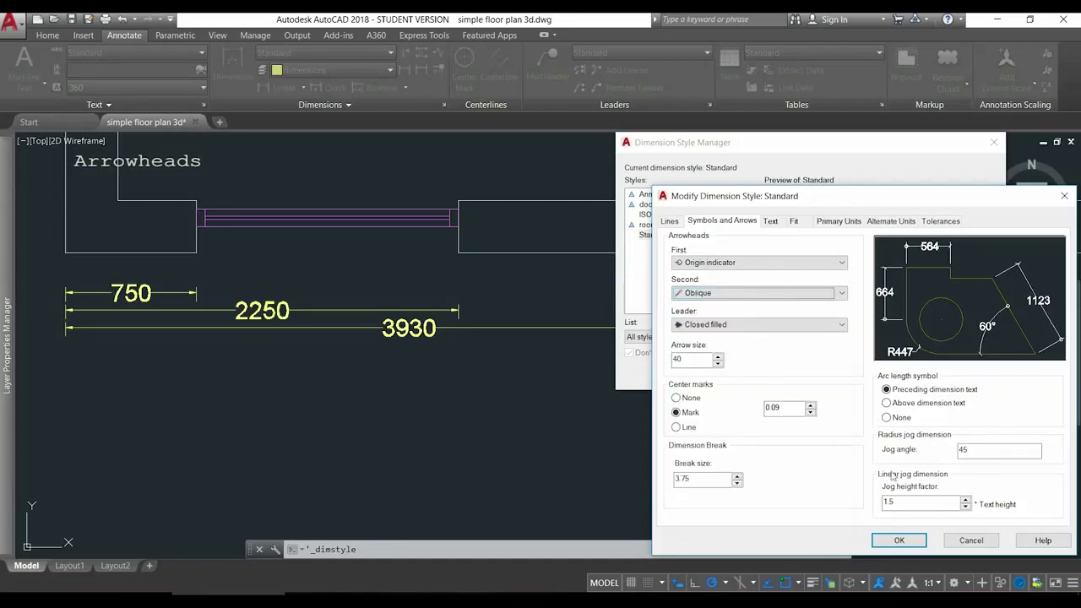
click(898, 540)
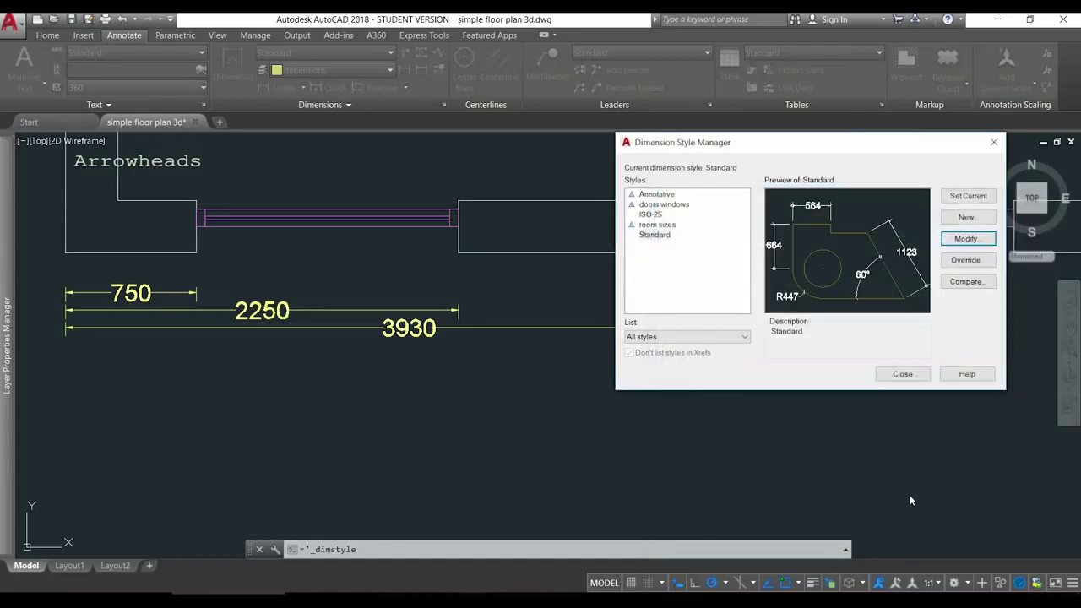
click(902, 373)
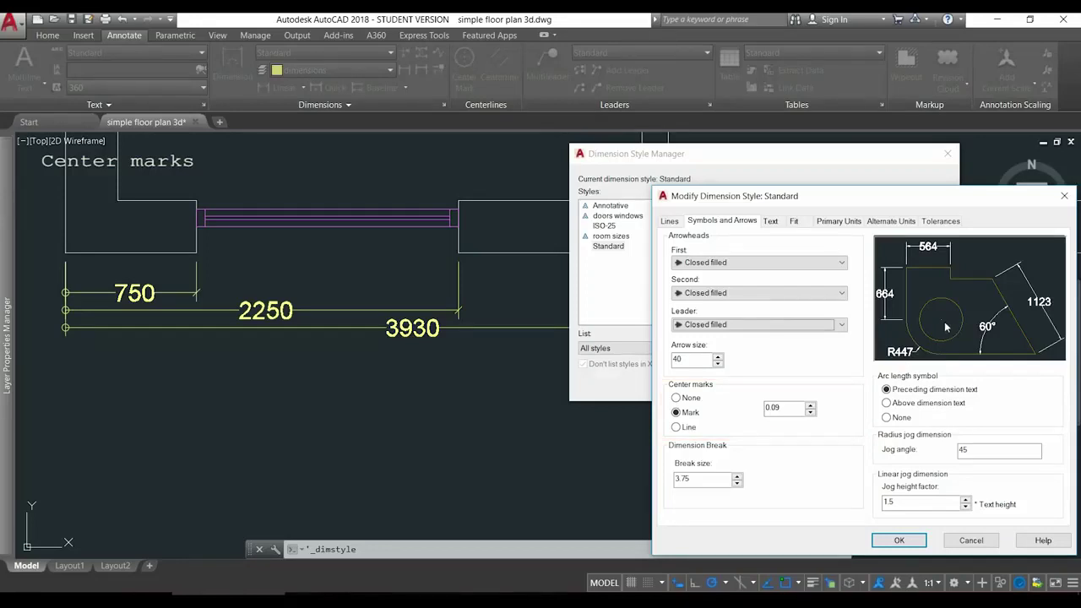
- Try the None, Mark and Line center mark options in the Standard dimension style
click(677, 399)
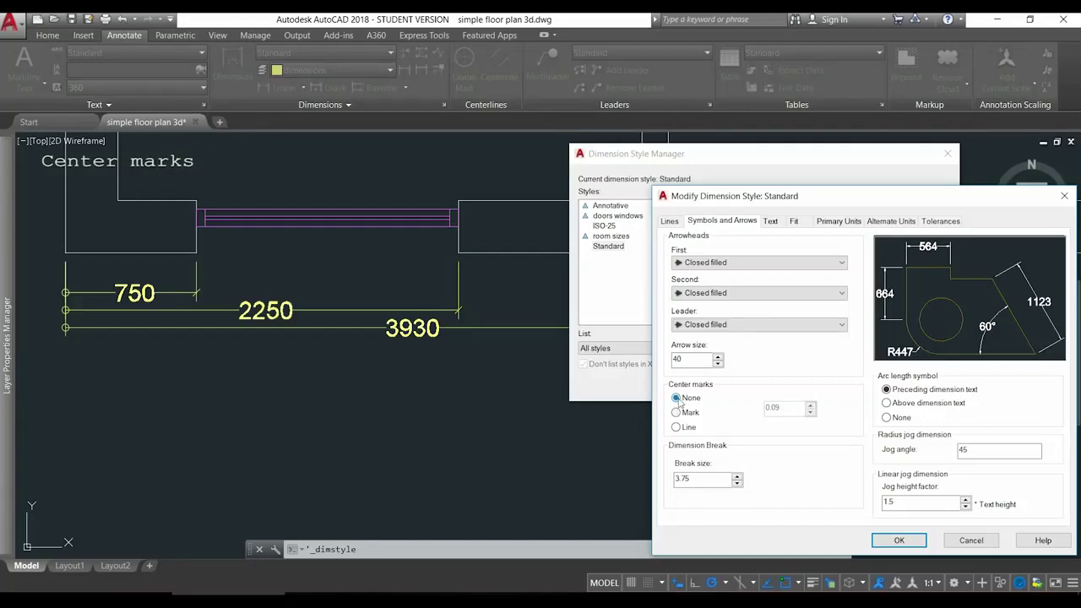
click(676, 413)
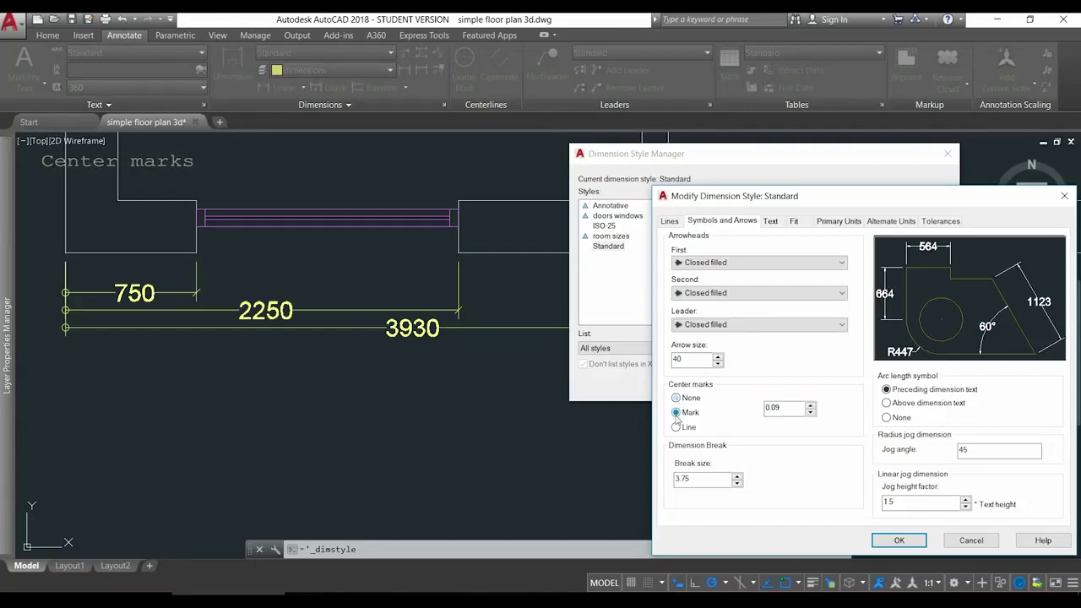
click(675, 427)
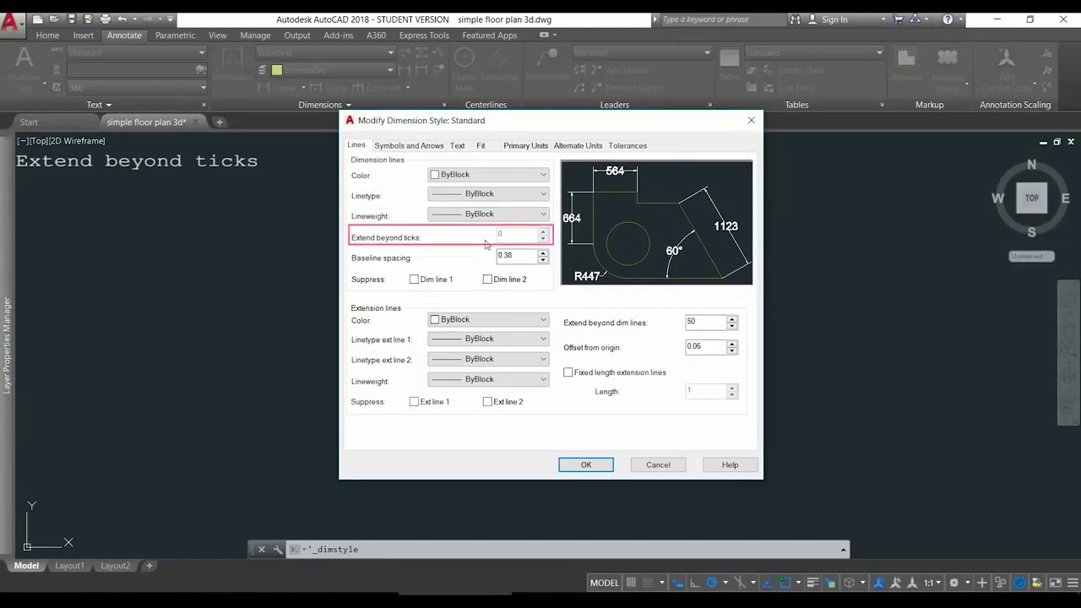
- Switch the Standard style's dimension arrowheads to Architectural tick and set the extension beyond ticks to 100
click(428, 146)
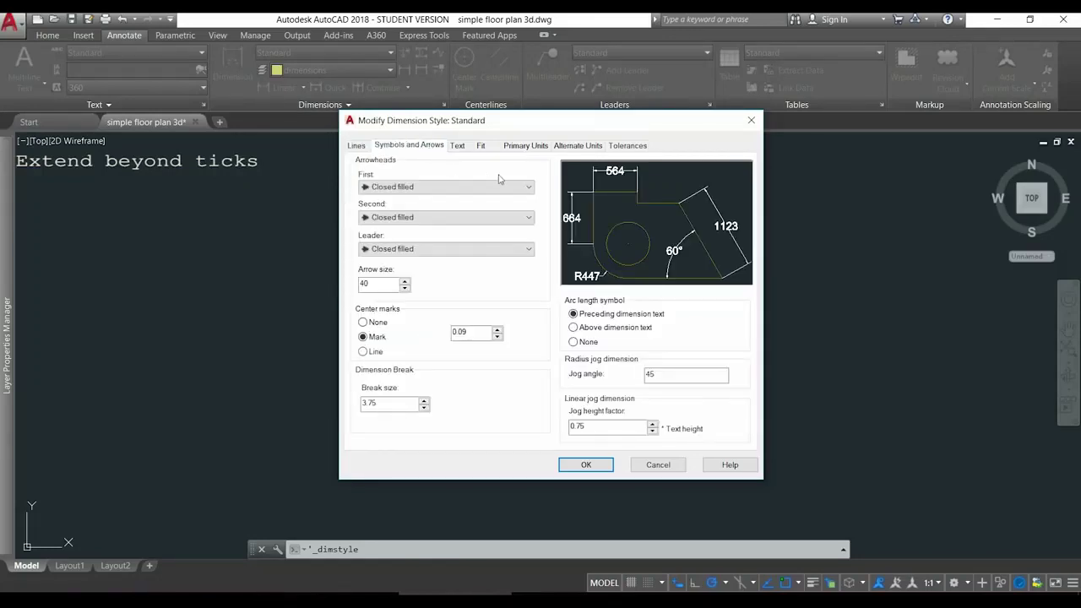
click(530, 187)
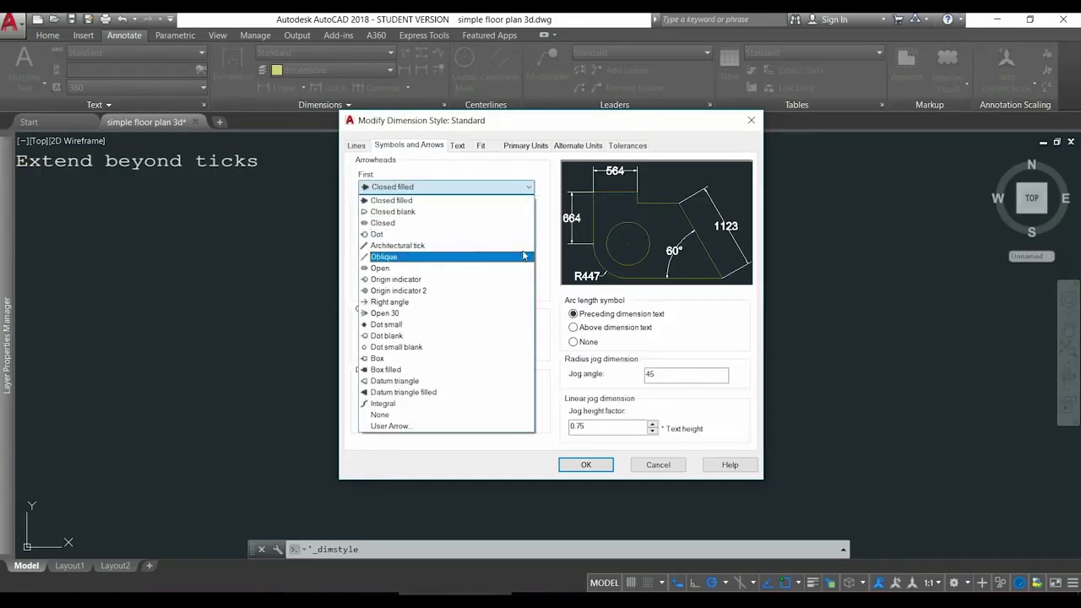
click(524, 246)
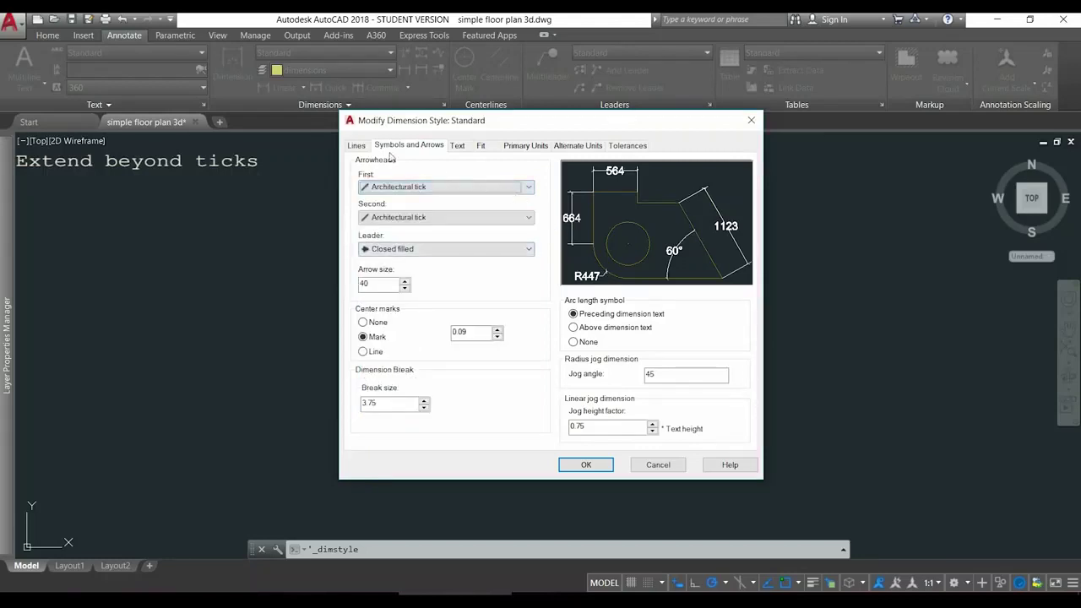
click(356, 146)
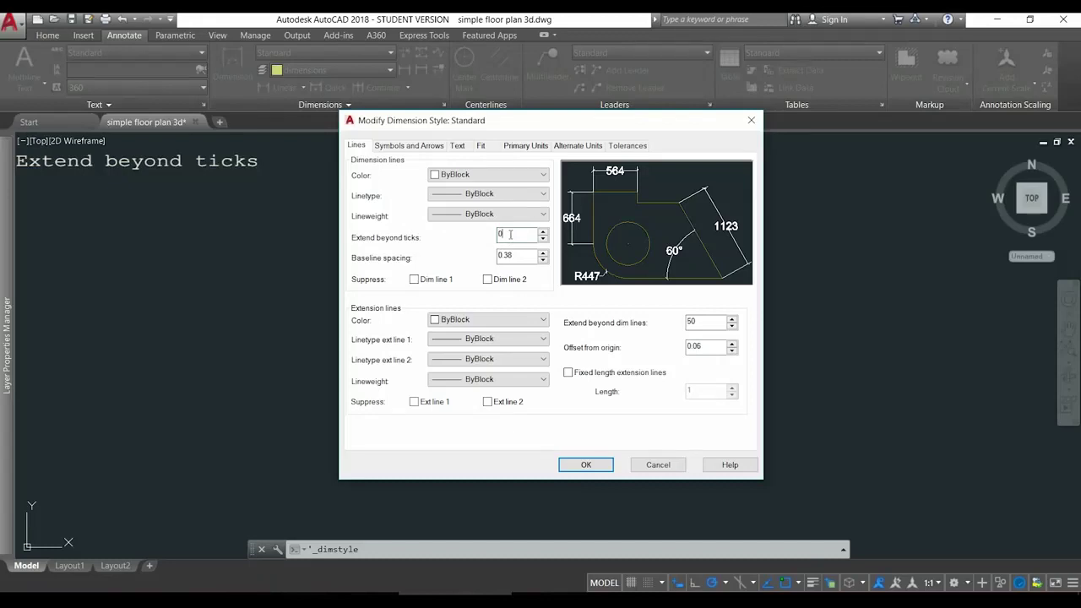
text(100)
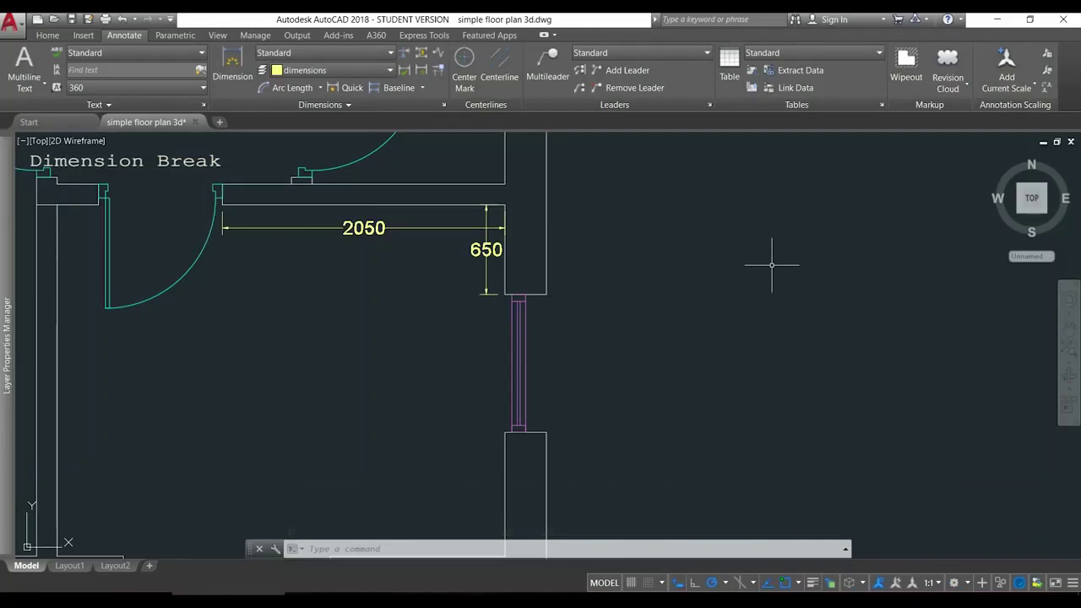
- Break the horizontal 2050 dimension where it crosses the vertical 650 dimension
click(406, 53)
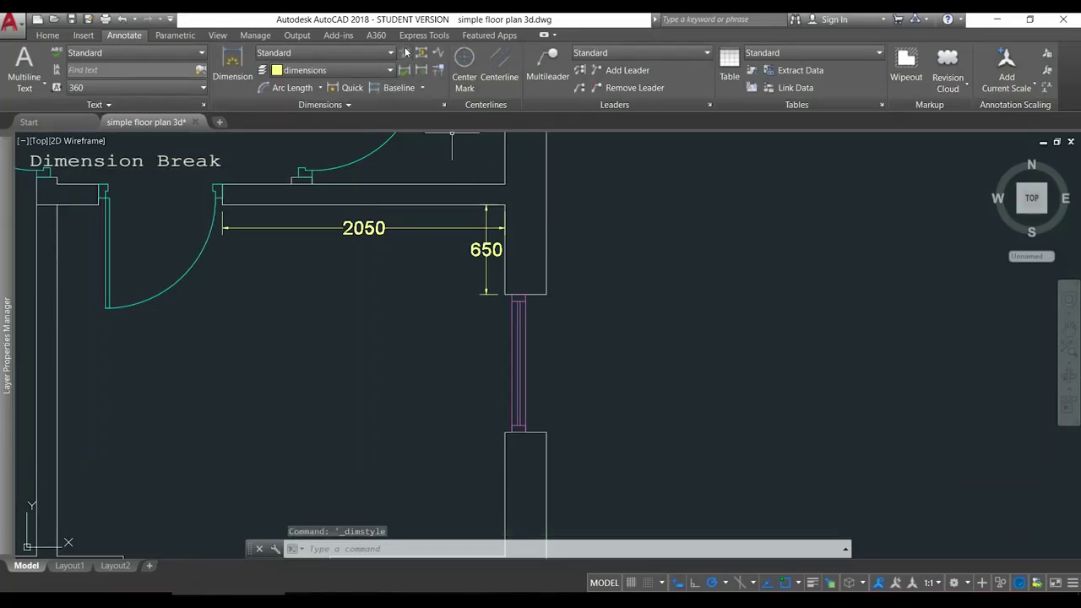
click(420, 53)
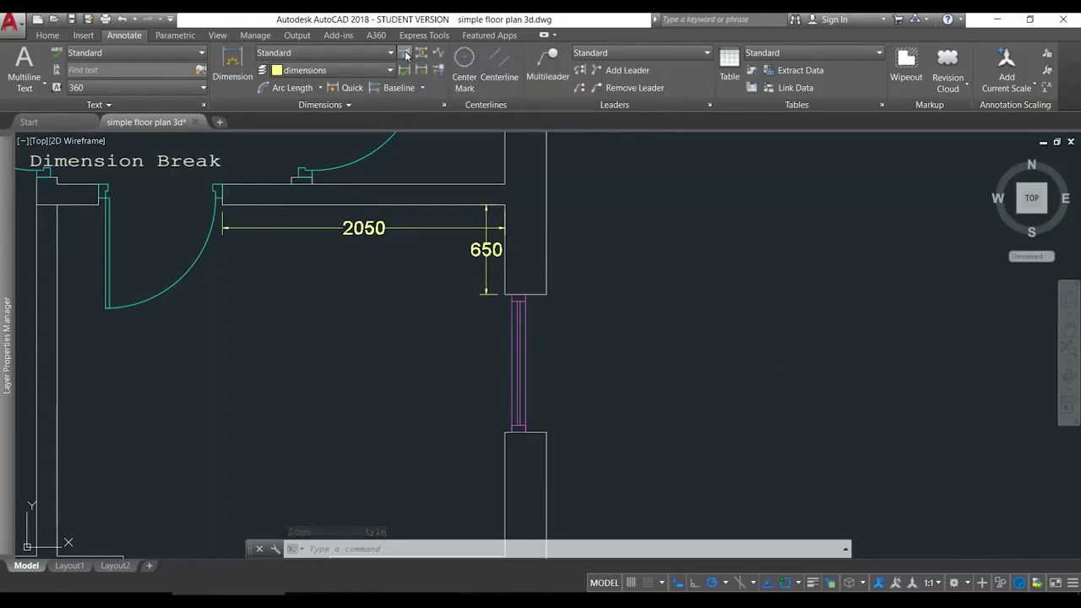
click(461, 228)
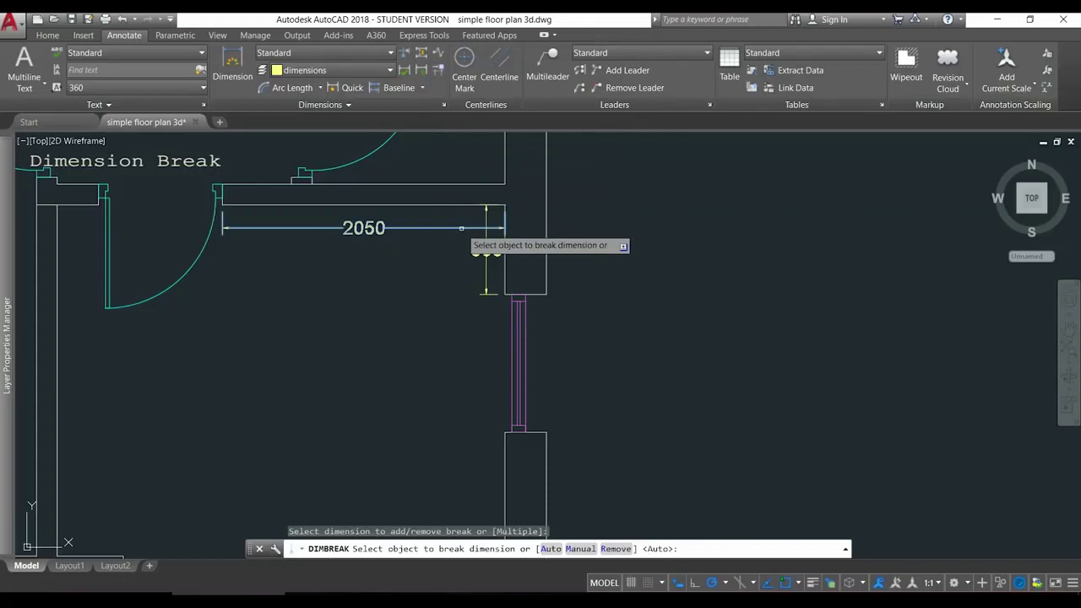
click(487, 221)
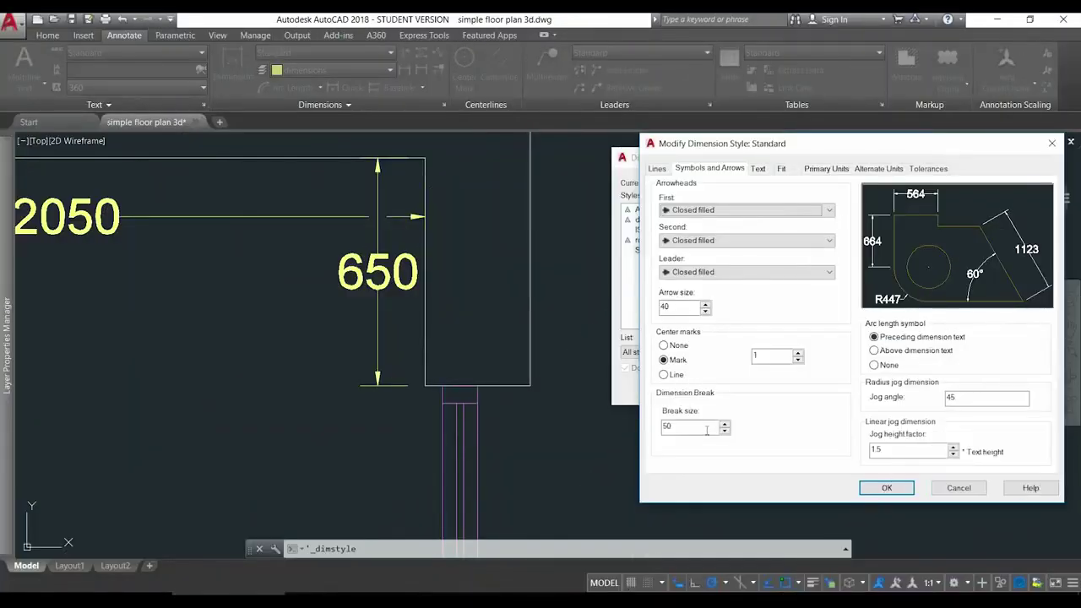
- Set the Standard style's dimension break size to 100 and apply the change
double_click(707, 429)
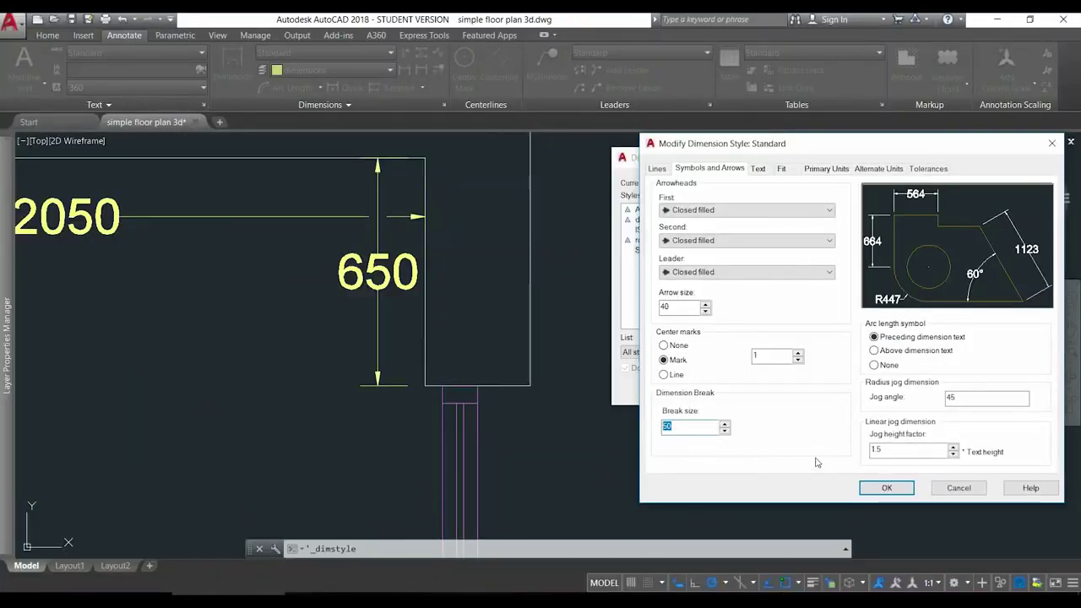
text(100)
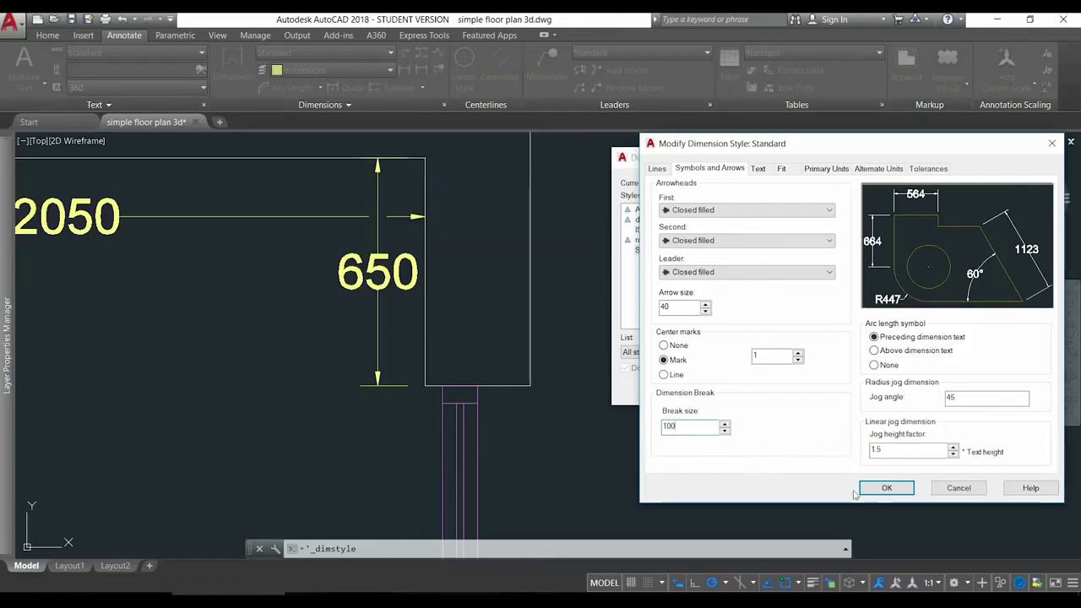
click(887, 489)
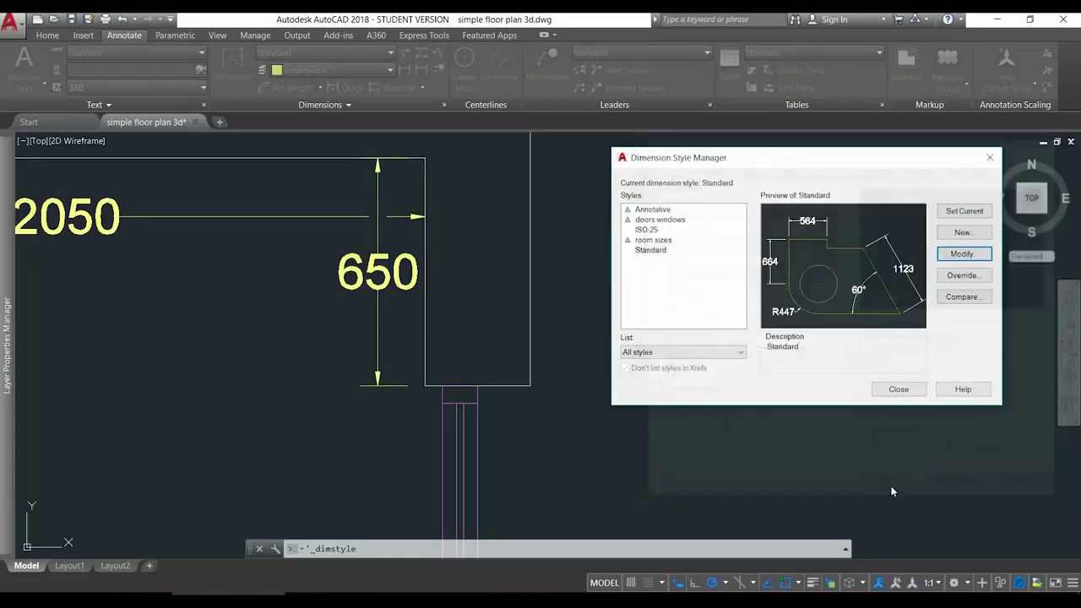
click(898, 389)
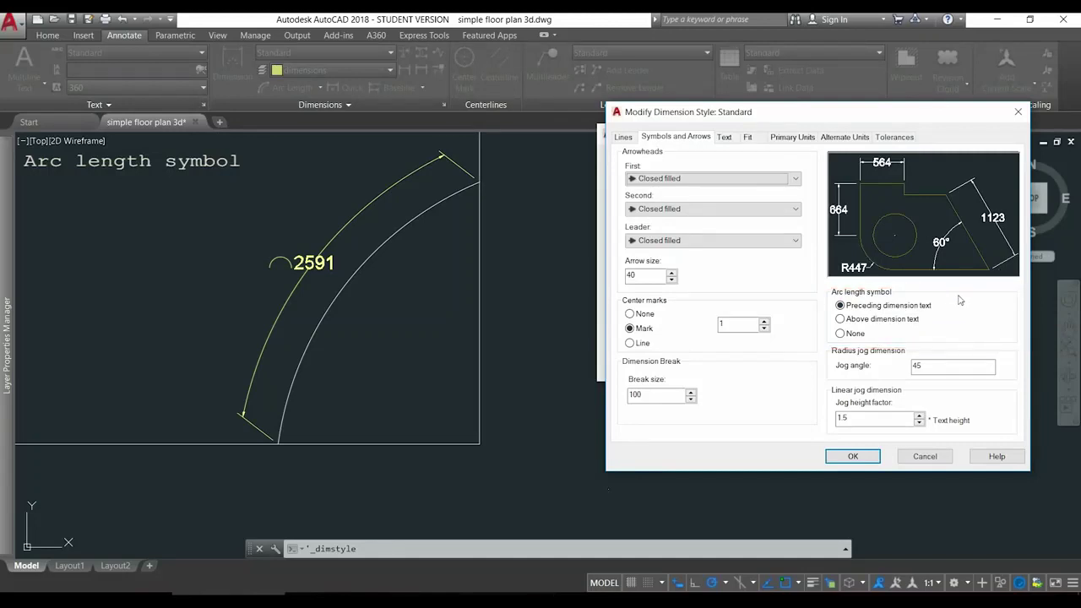
- Try the arc length symbol above the dimension text, and apply None as the Standard style's arc length symbol option
click(841, 320)
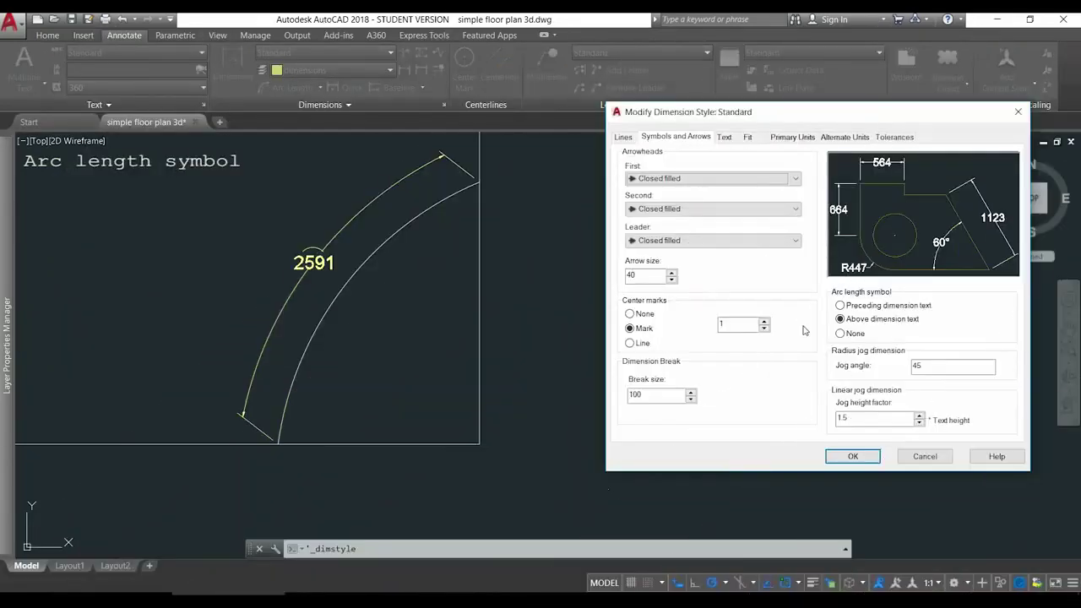
click(839, 332)
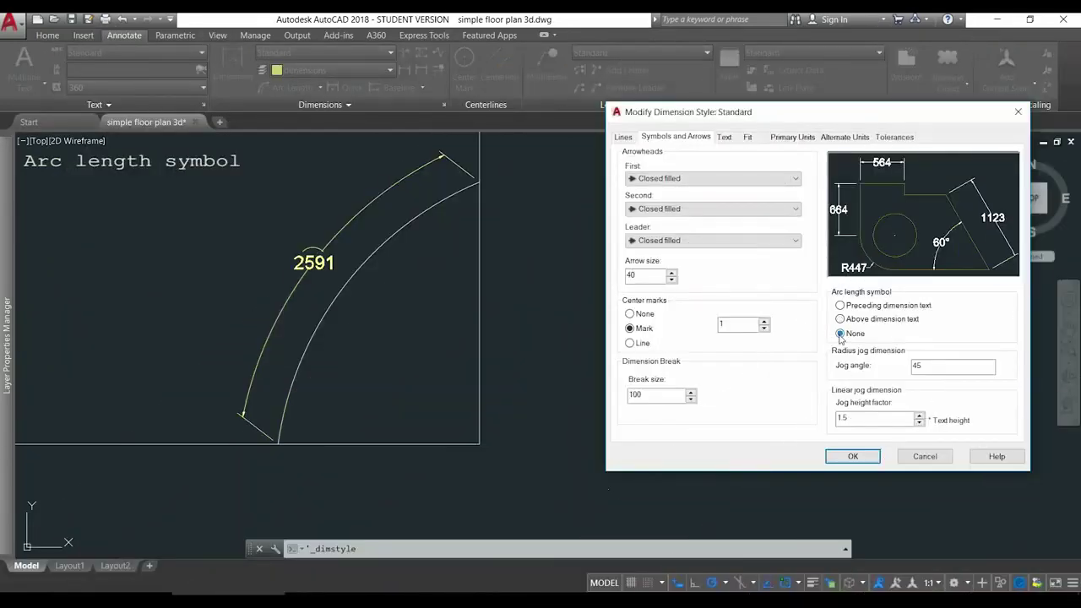
click(855, 456)
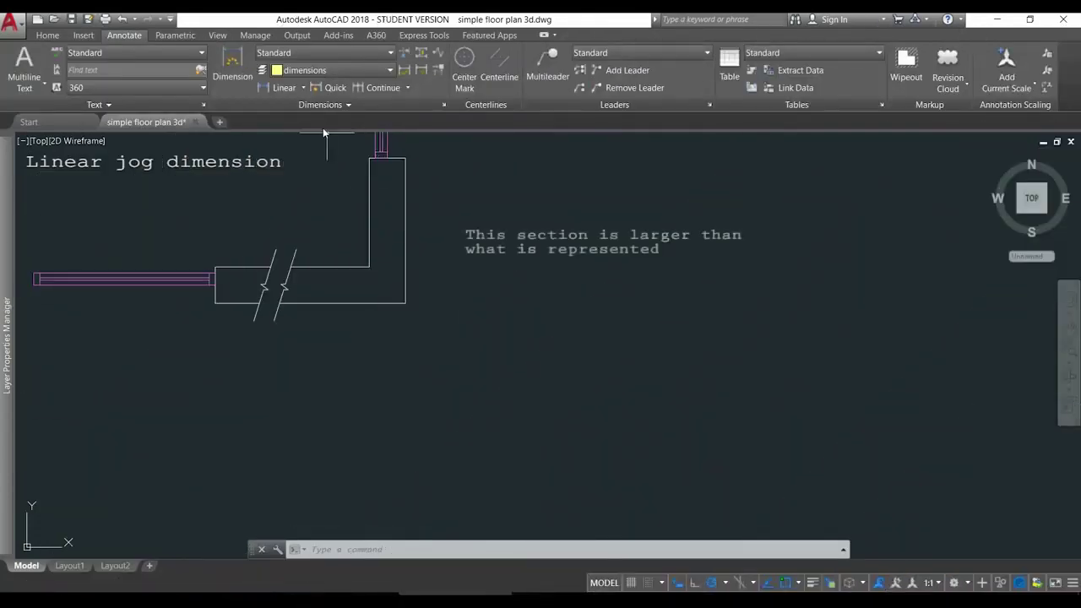
- Add a linear dimension along the broken wall section's lower edge, between its two outer corners, with the dimension line below it
click(283, 87)
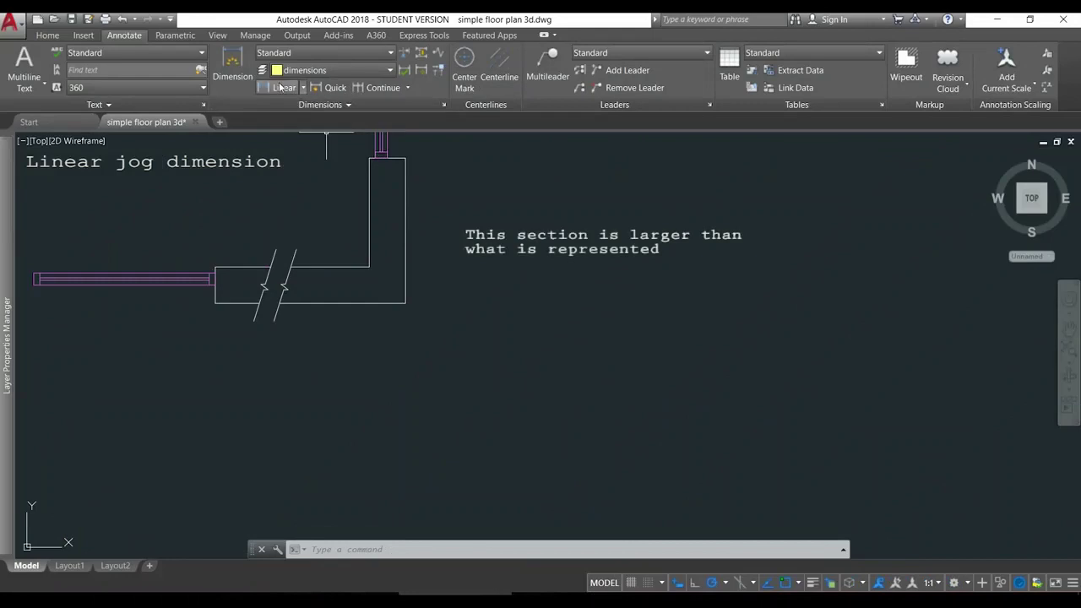
click(215, 302)
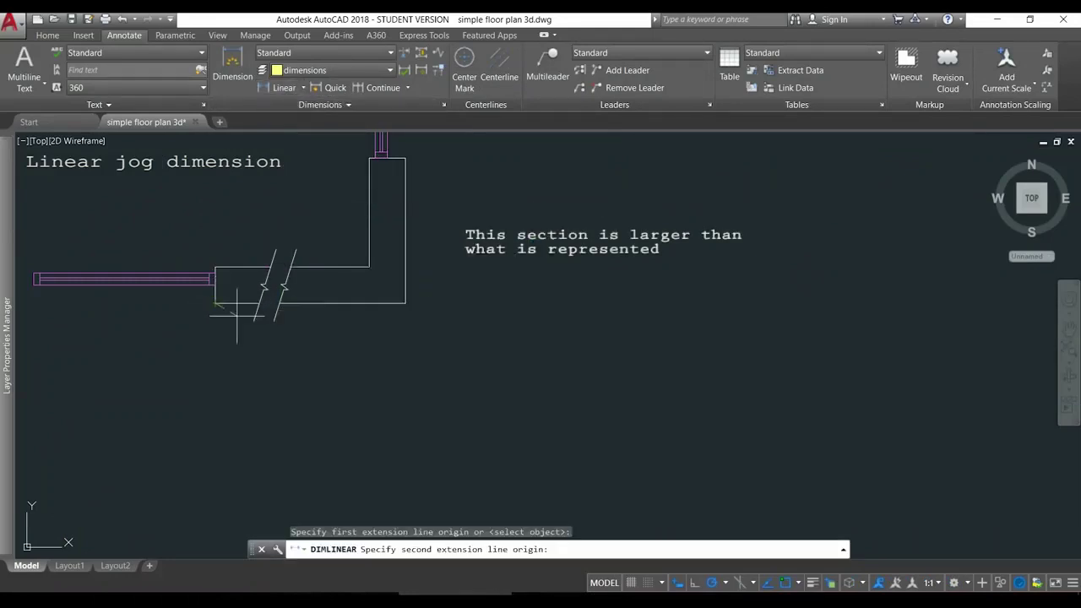
click(406, 302)
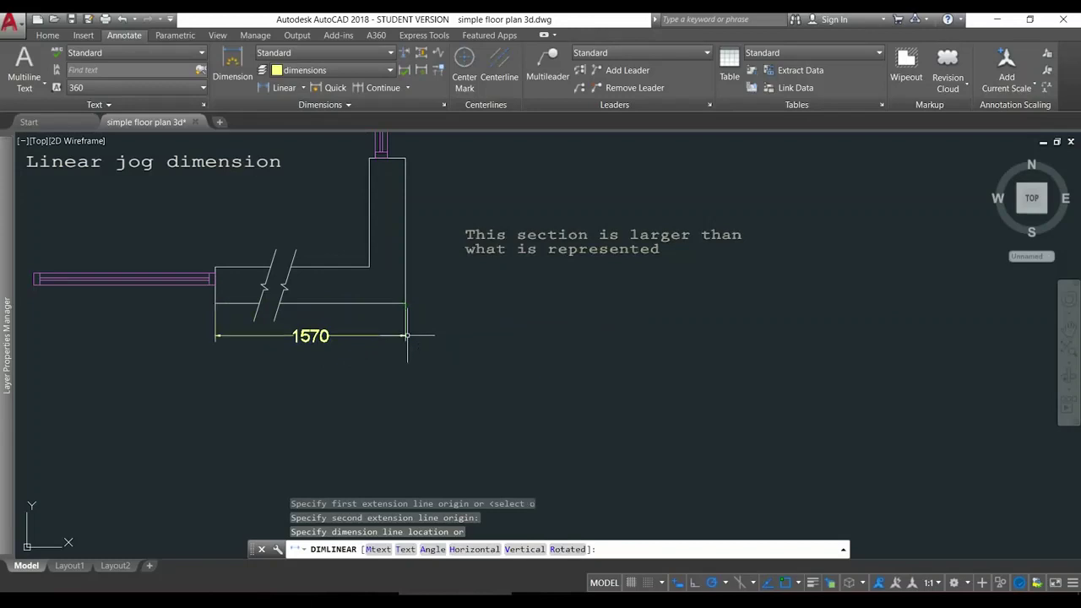
click(406, 335)
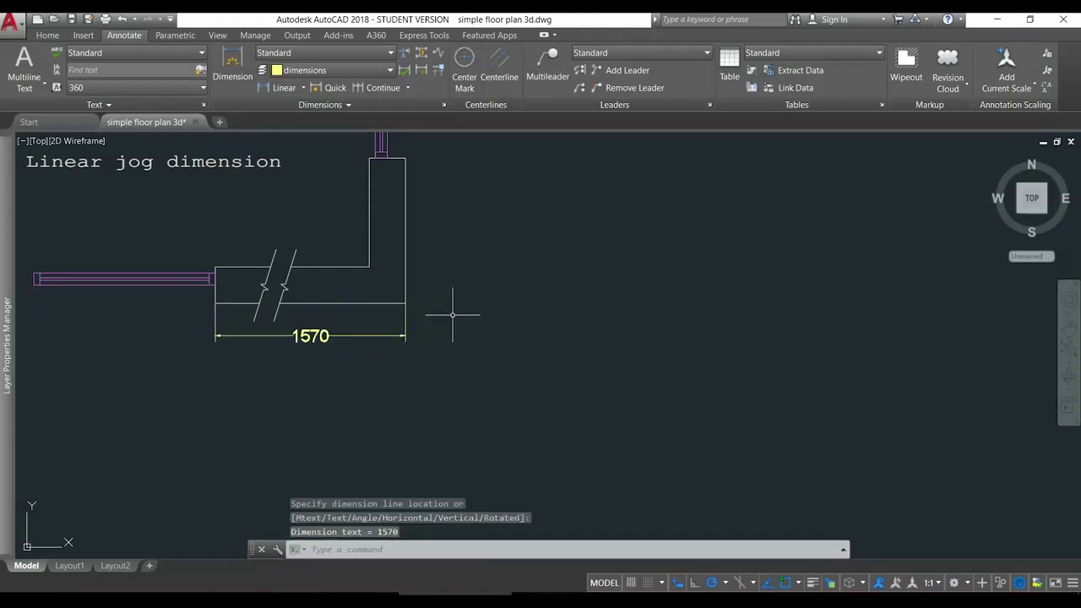
- Add a linear jog to the new wall dimension between its left arrowhead and the text
click(438, 53)
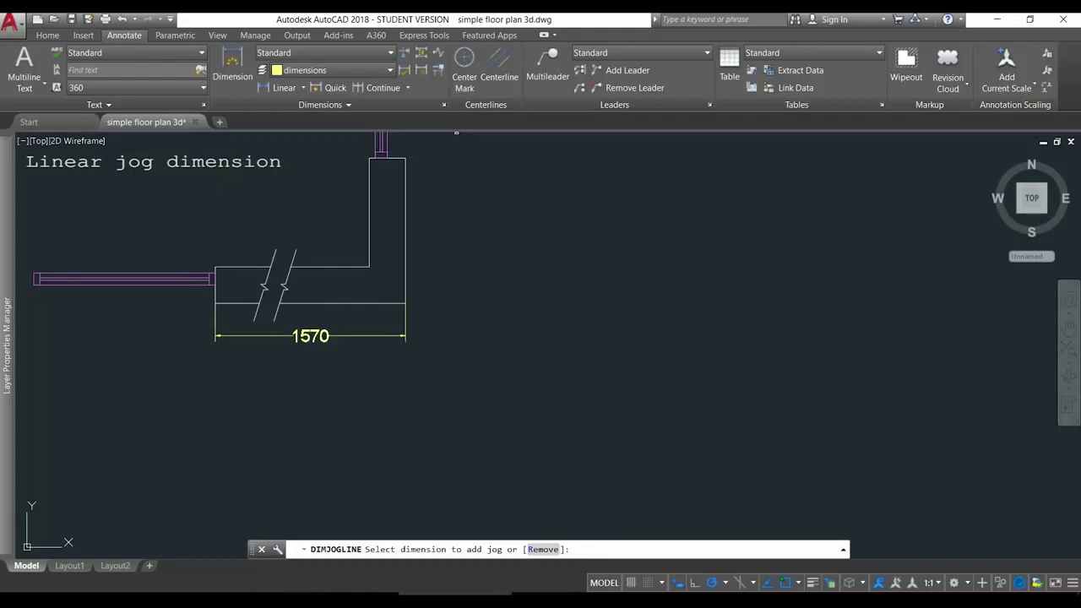
click(261, 335)
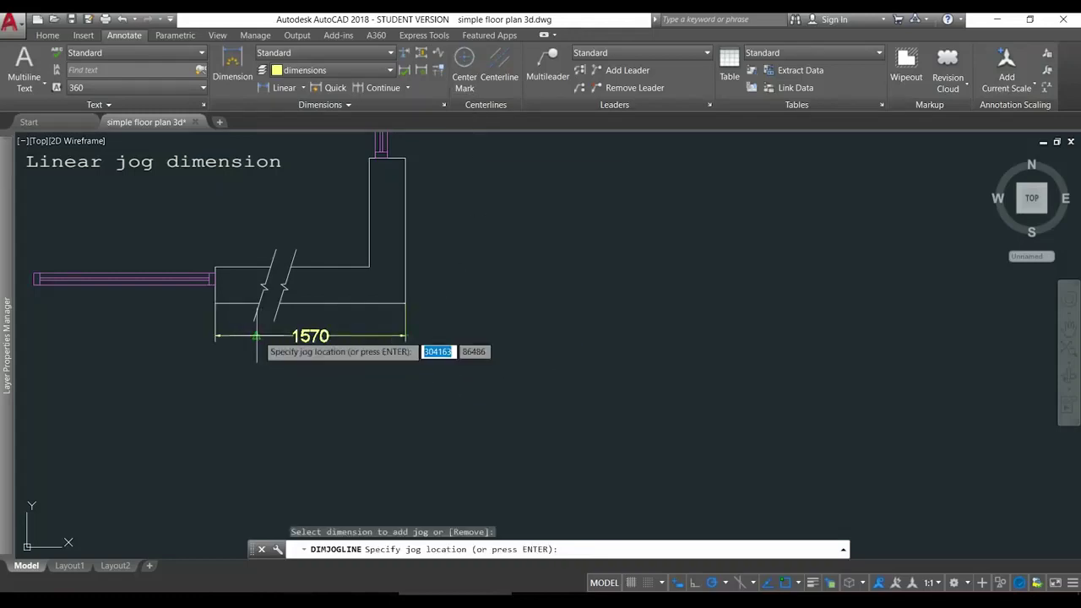
click(256, 336)
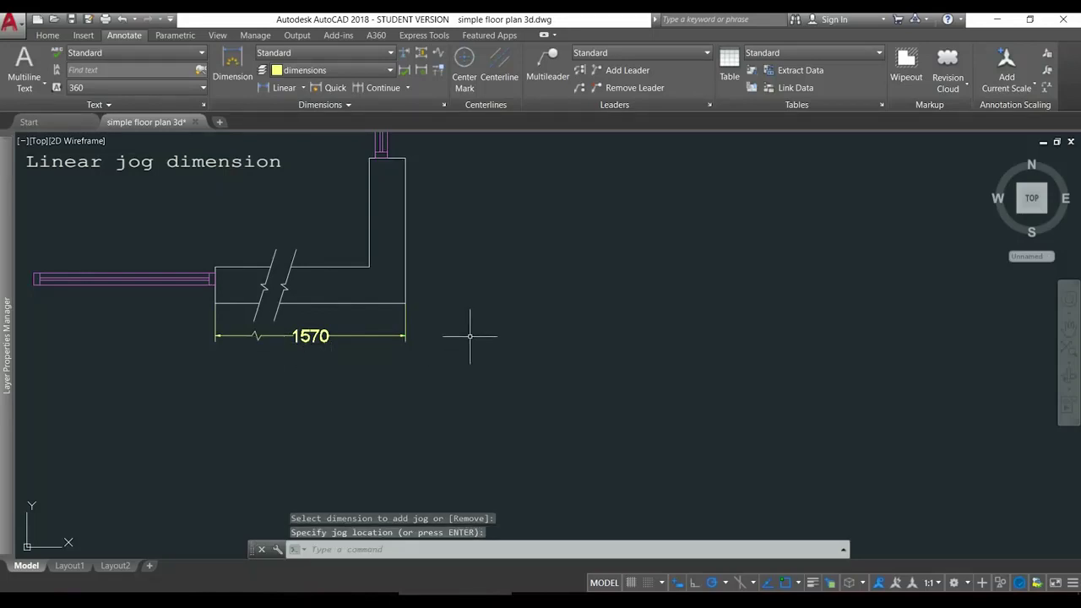
- Set the Standard style's linear jog height factor to 2 and apply the change
scroll(468, 337, up, 2)
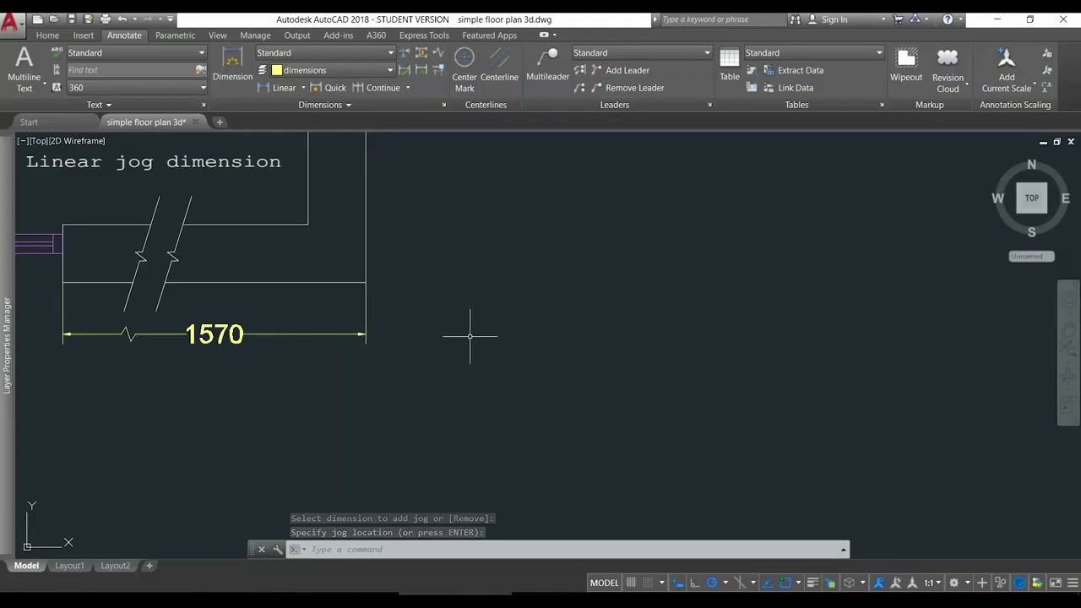
middle_drag(465, 338, 525, 281)
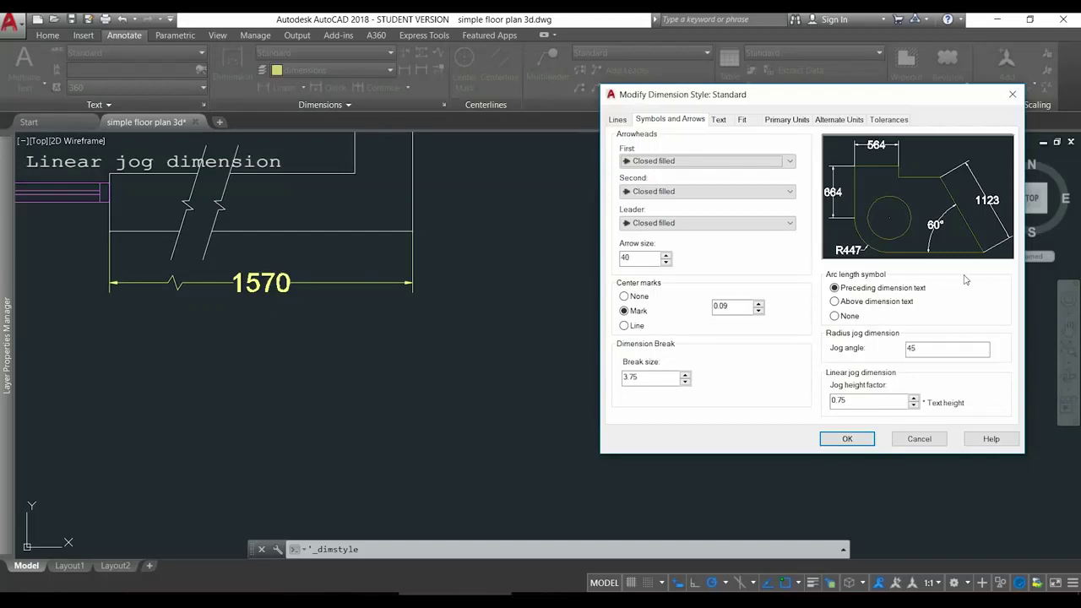
click(869, 403)
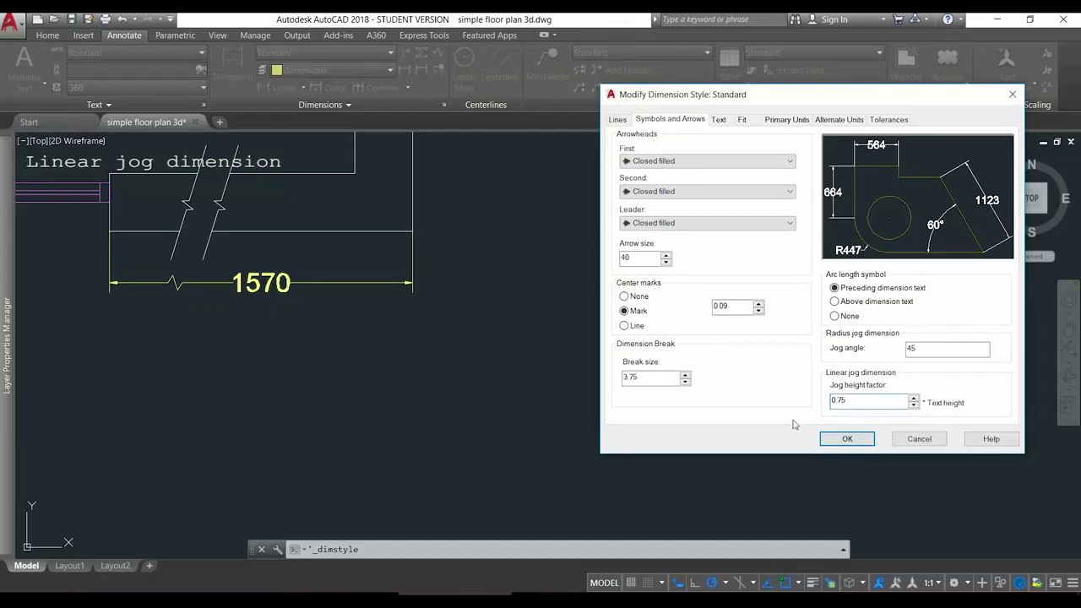
drag(849, 401, 819, 404)
text(2)
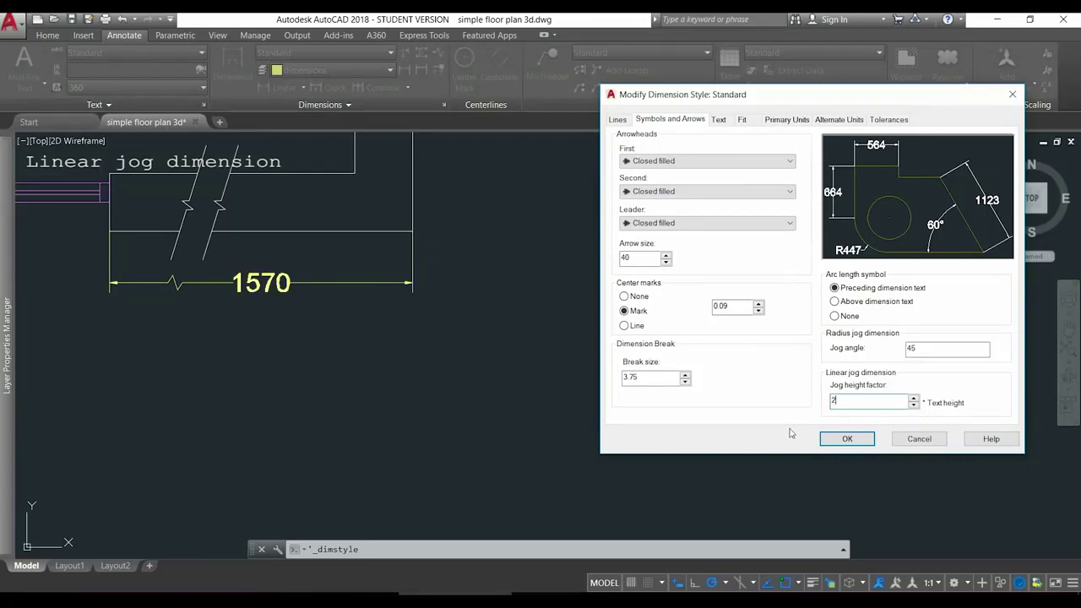
click(847, 439)
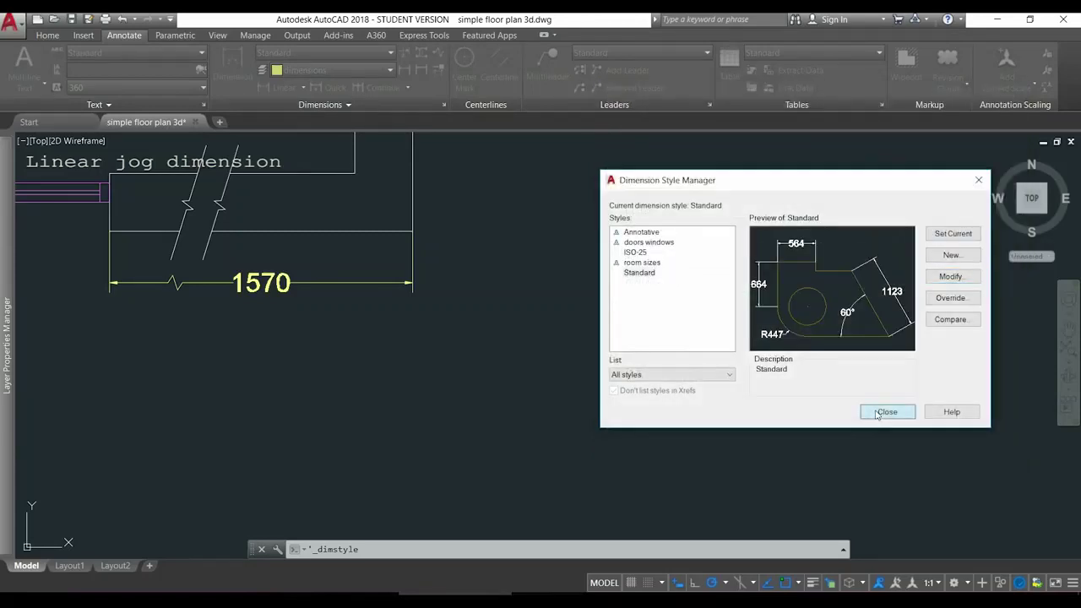
click(883, 412)
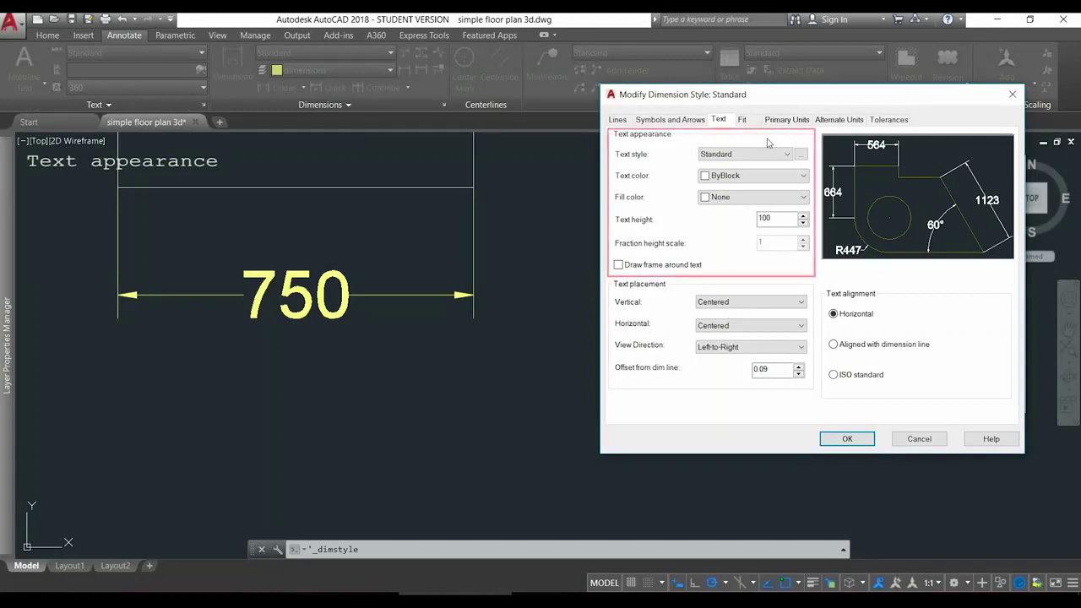
- Check the available text styles and try Green as the Standard style's dimension text fill color
click(786, 155)
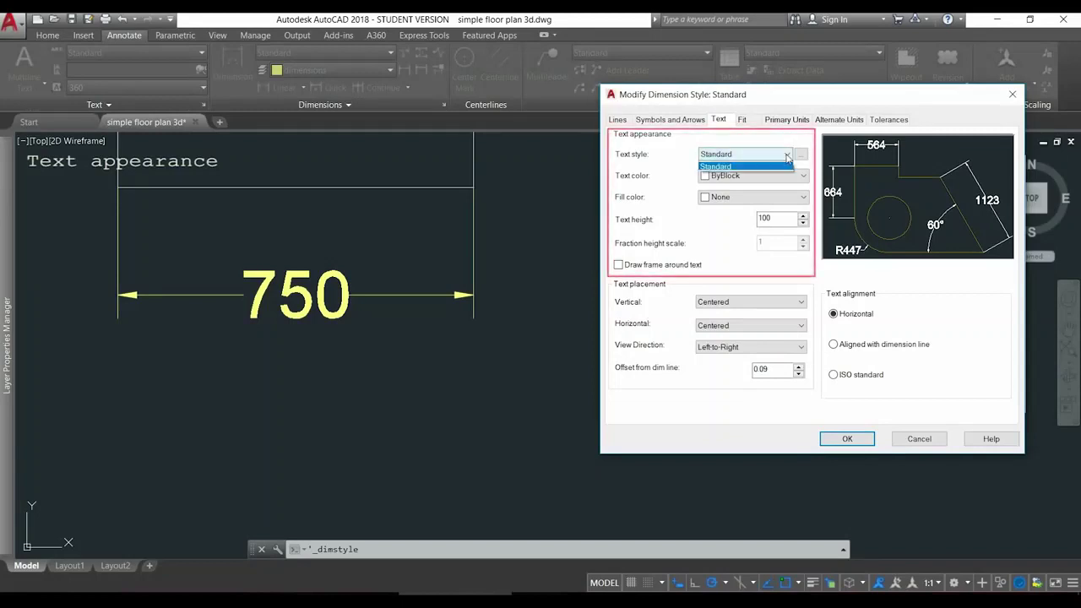
click(785, 156)
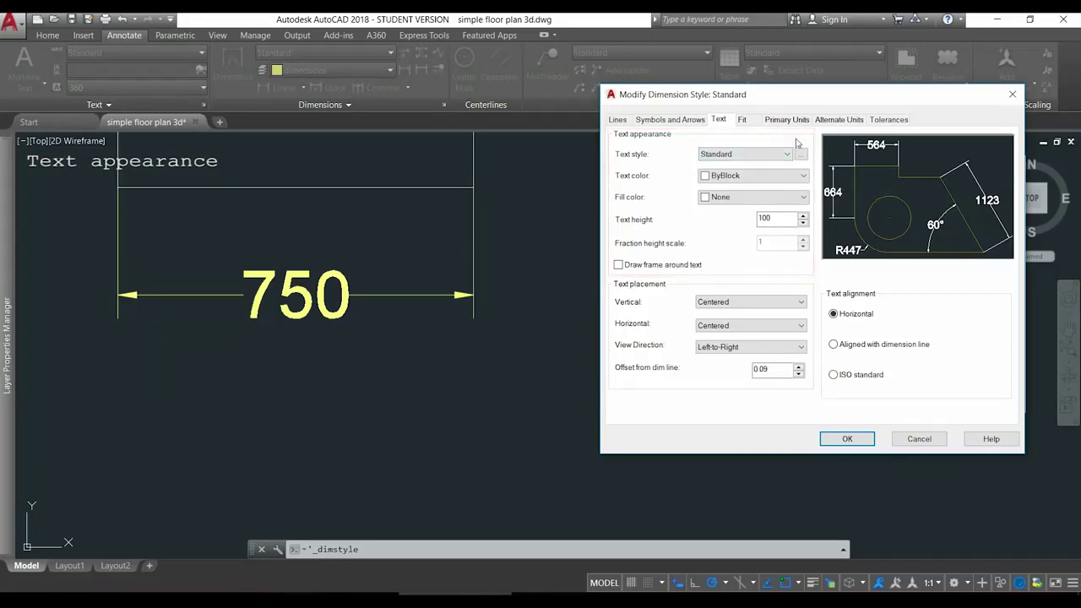
click(803, 197)
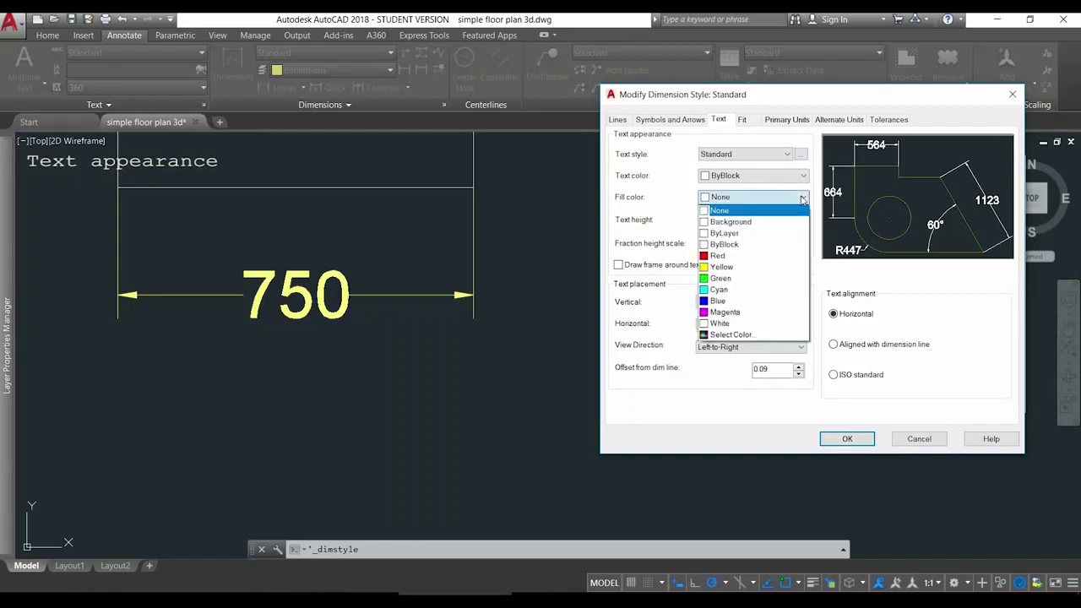
click(772, 278)
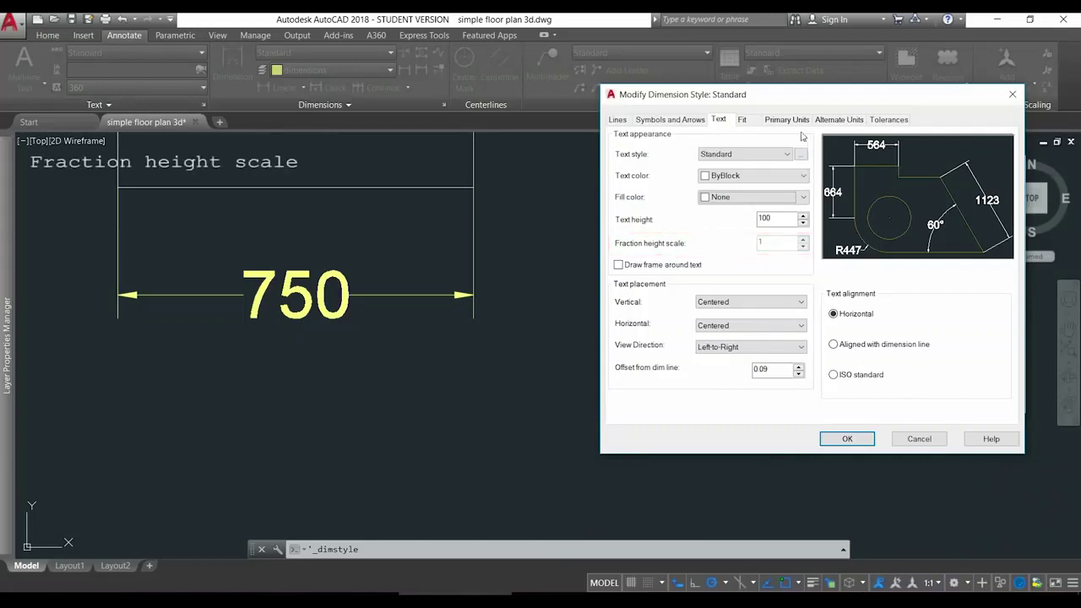
- Set the primary unit format to Fractional and the fraction height scale to 0.5 in the Standard style
click(797, 122)
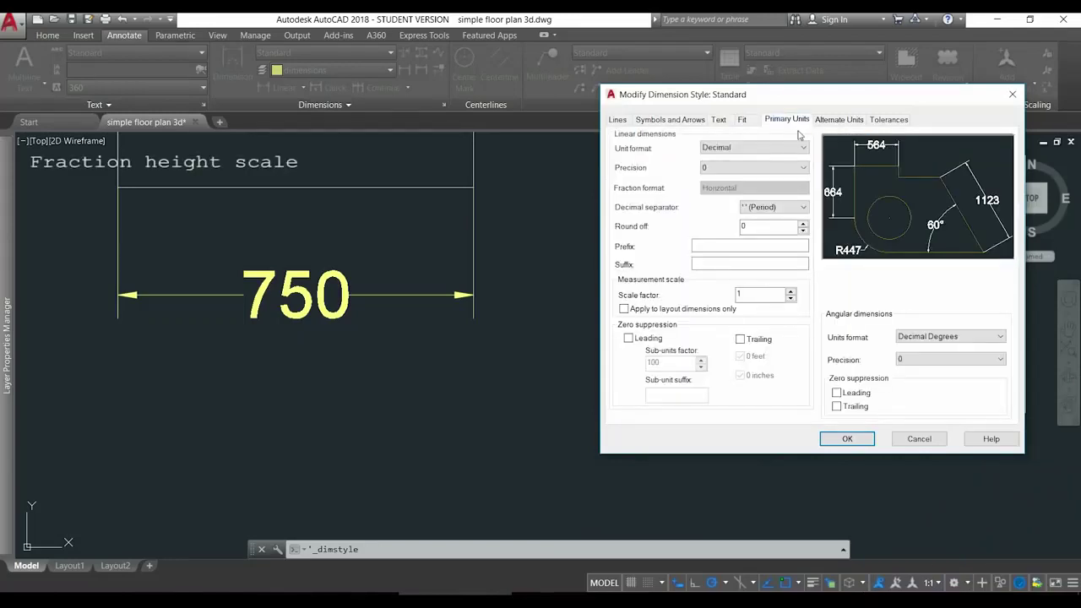
click(802, 147)
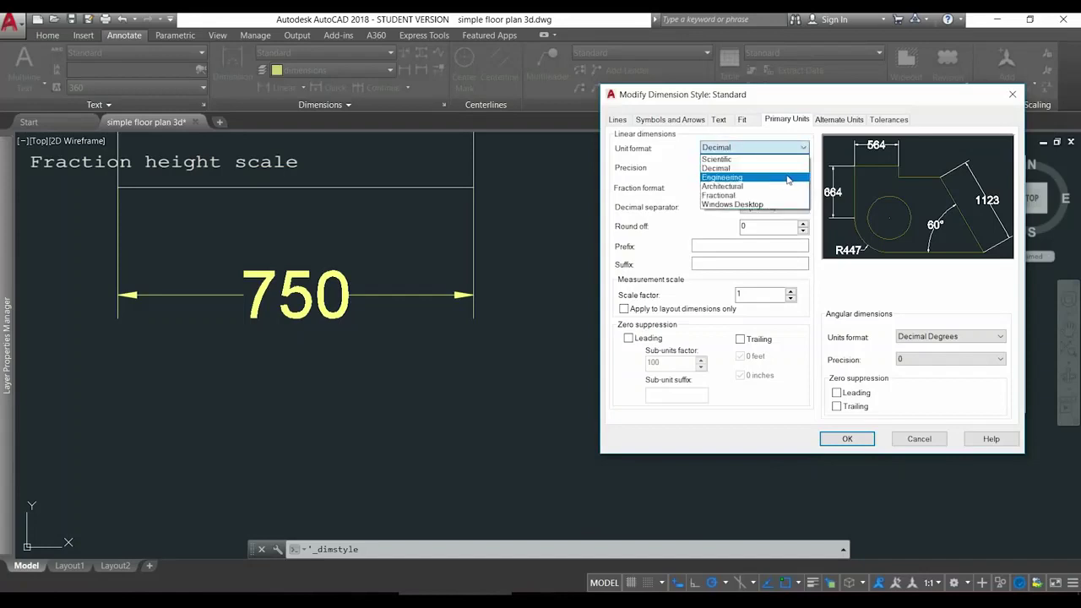
click(763, 197)
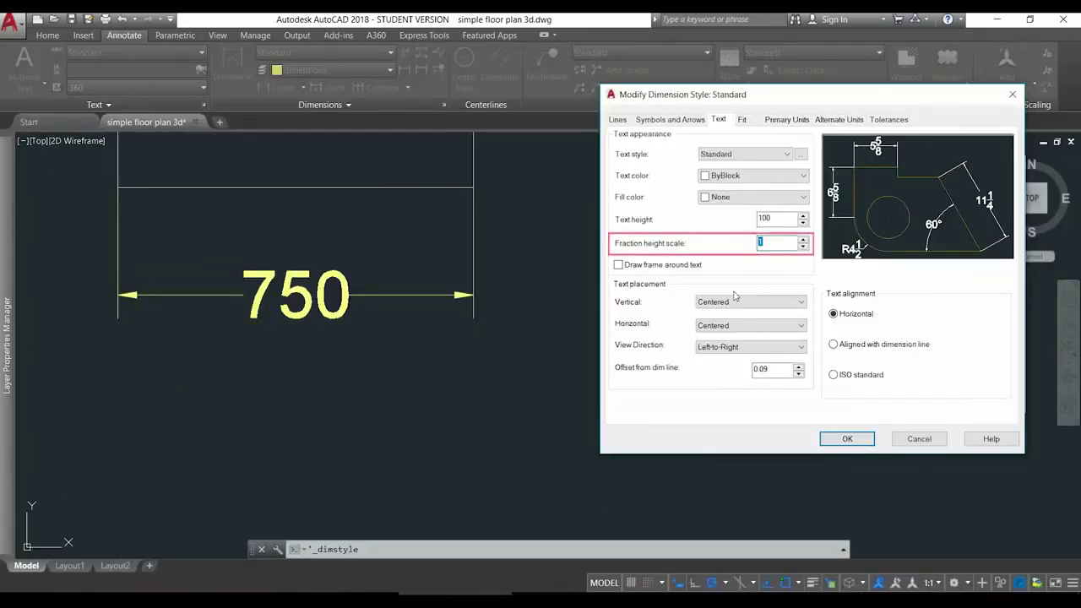
text(0.5)
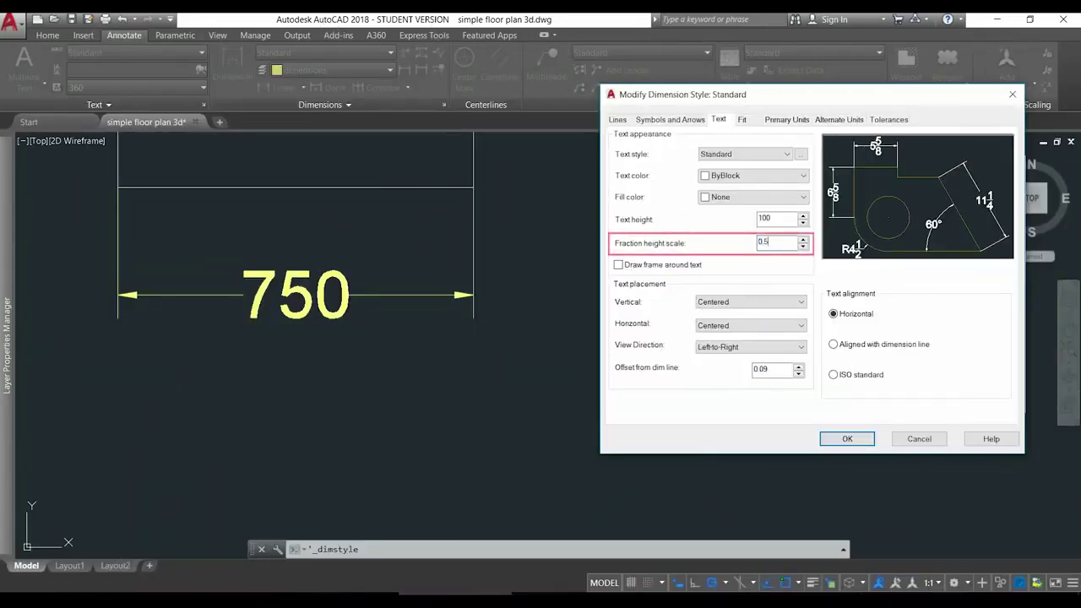
click(781, 220)
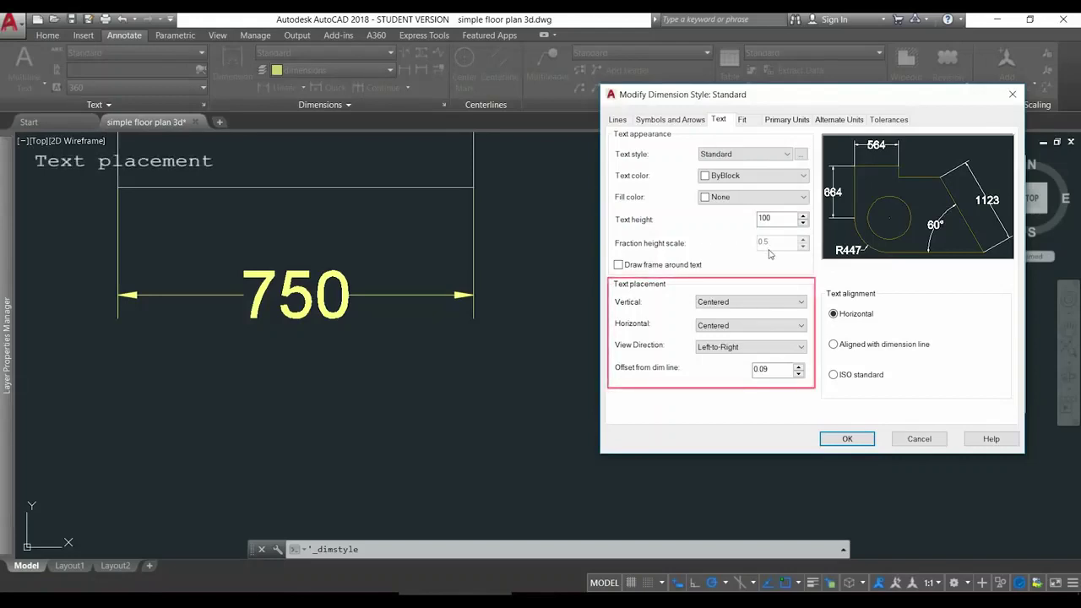
- Try the Above and Outside vertical text placements in the Standard dimension style
click(797, 302)
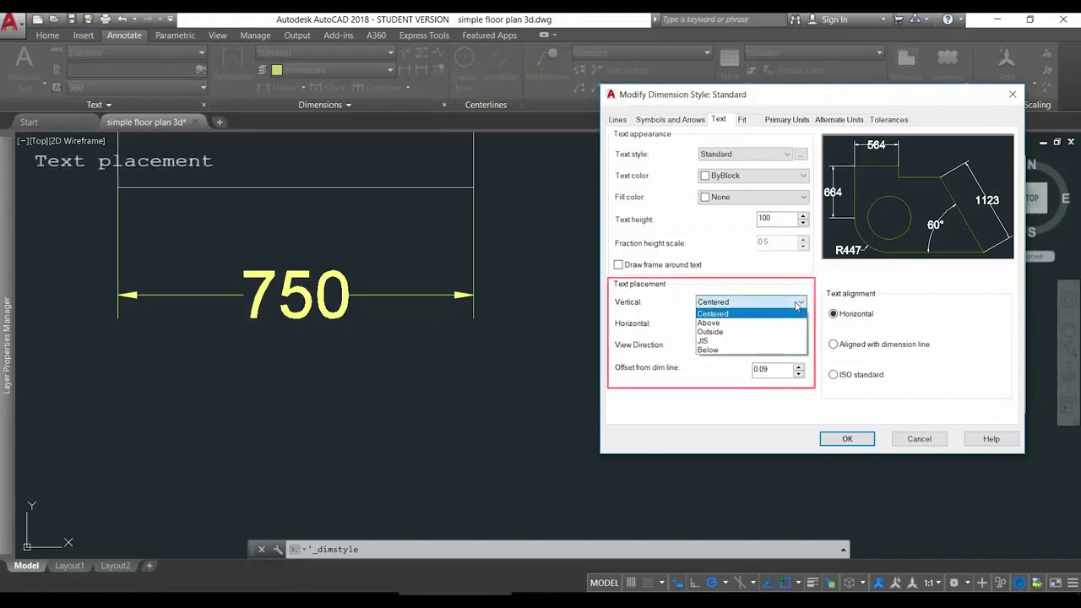
click(798, 323)
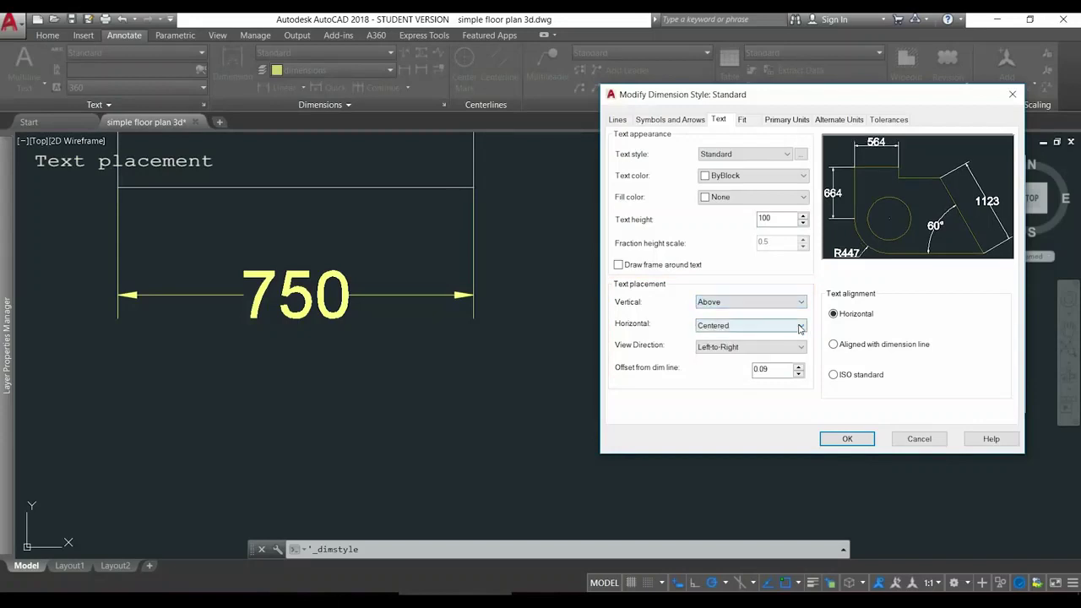
click(800, 301)
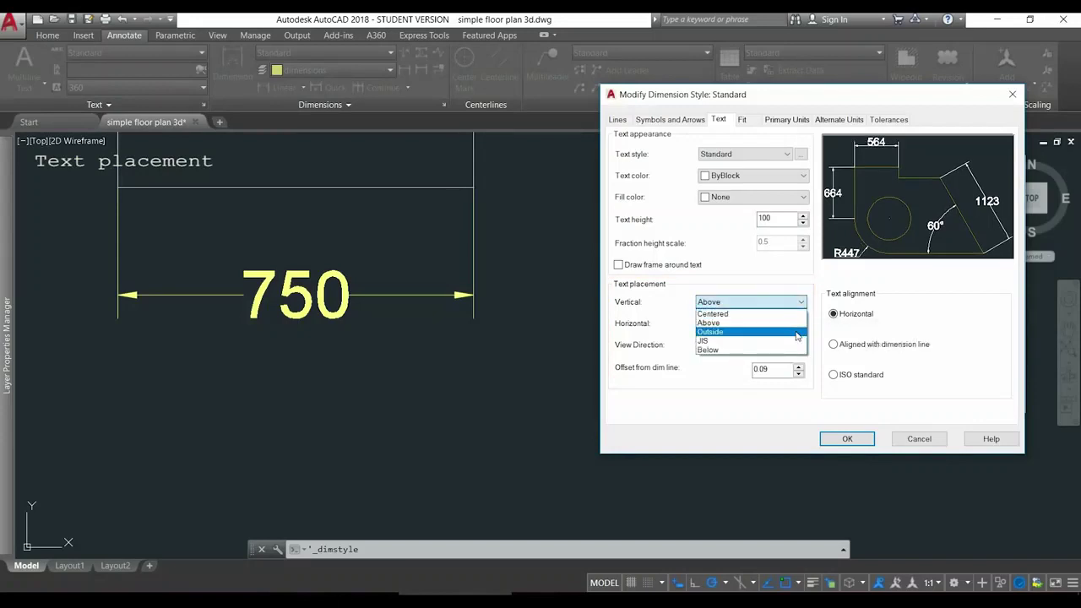
click(797, 332)
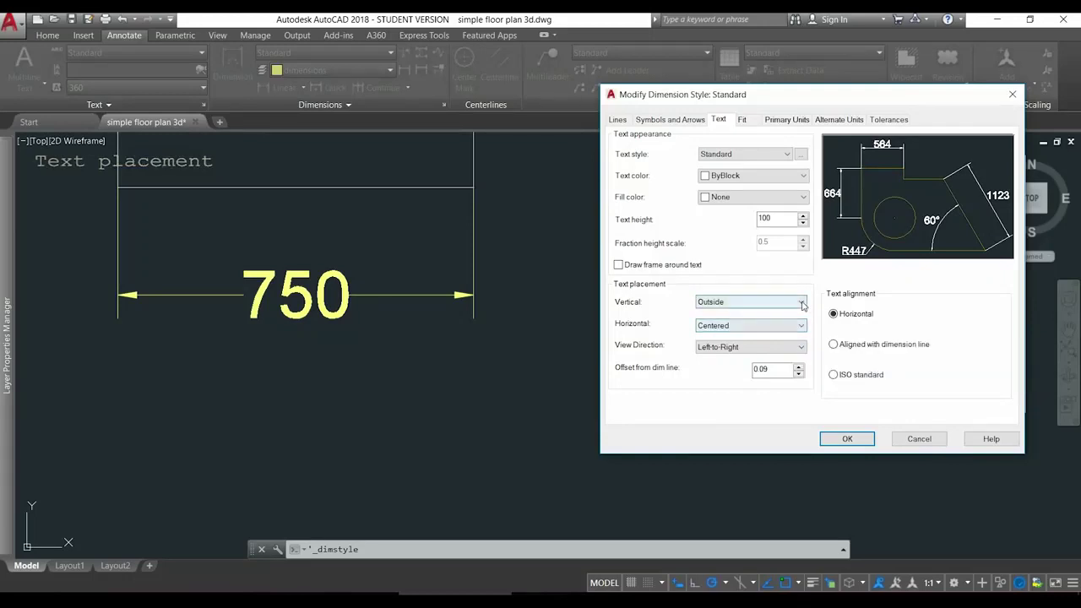
click(801, 302)
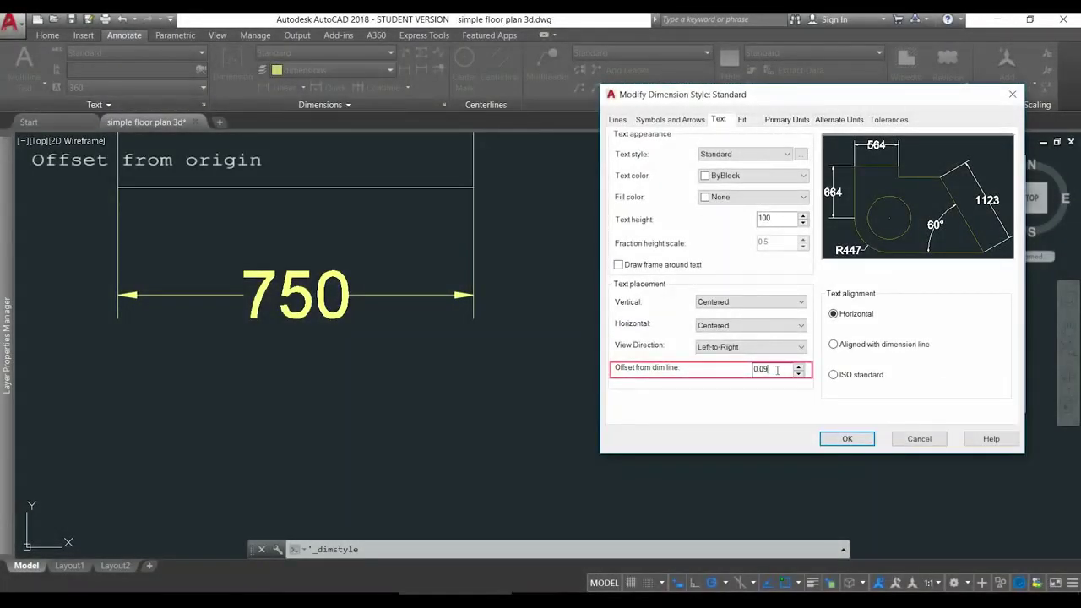
- Increase the Standard style's text offset from the dimension line and apply the change
drag(777, 371, 734, 371)
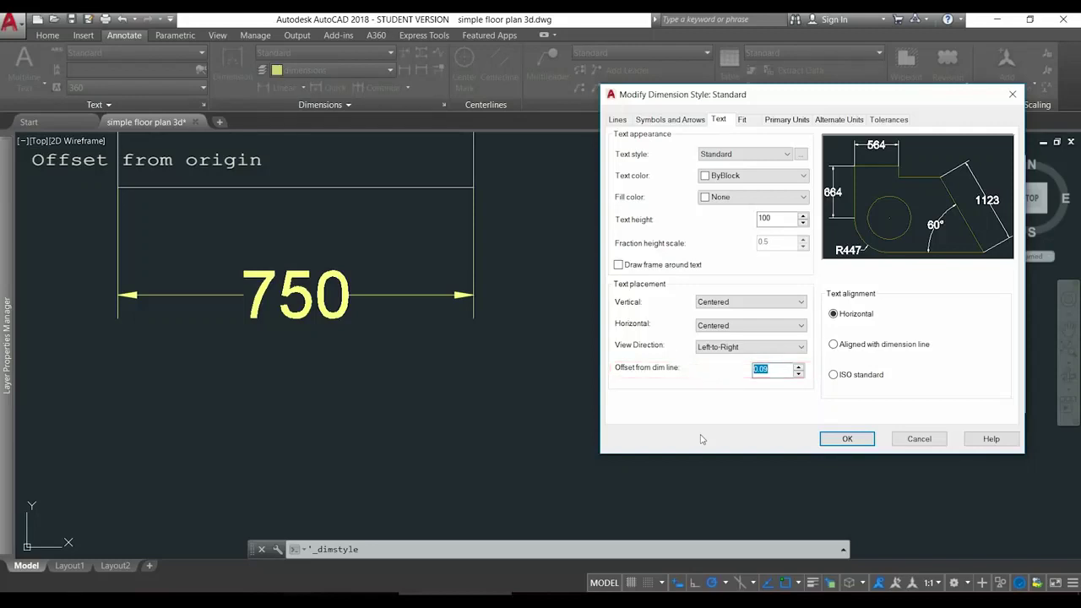
text(10)
click(845, 439)
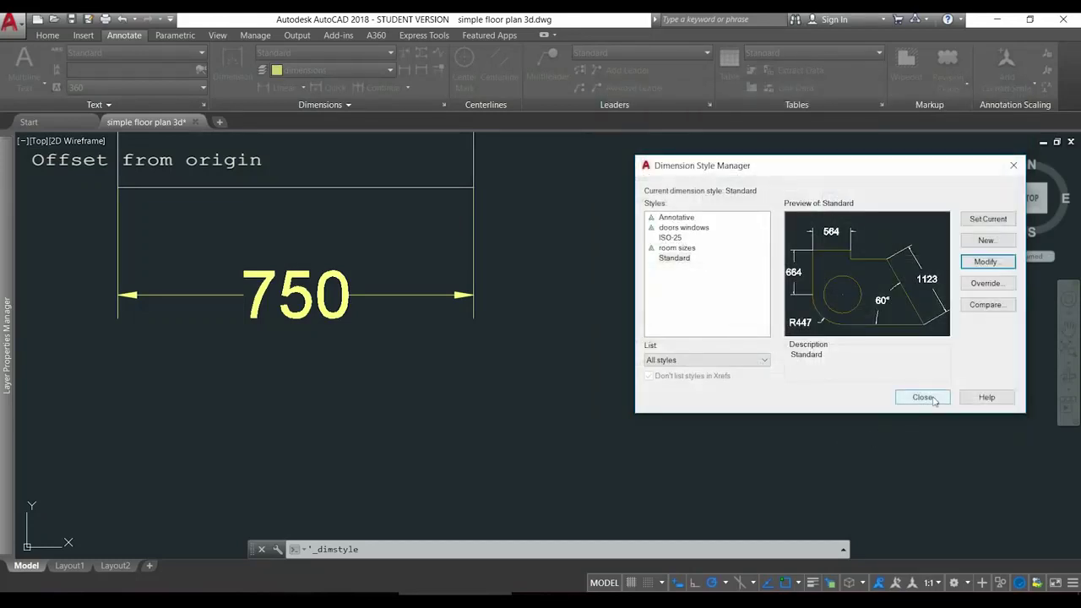
click(924, 397)
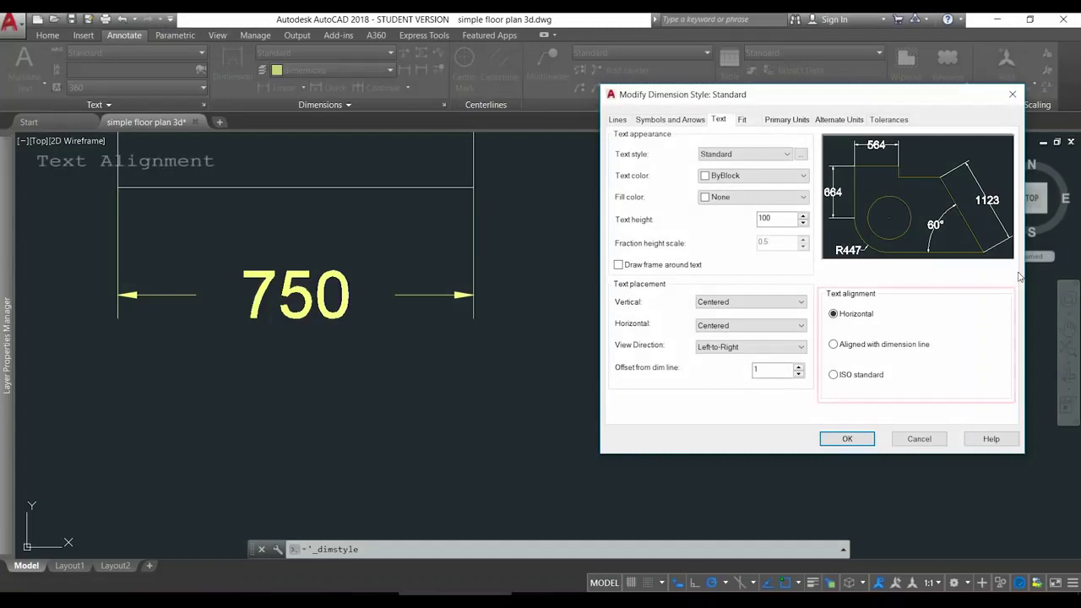
- Try text alignment with the dimension line, and select ISO standard as the Standard style's text alignment
click(833, 344)
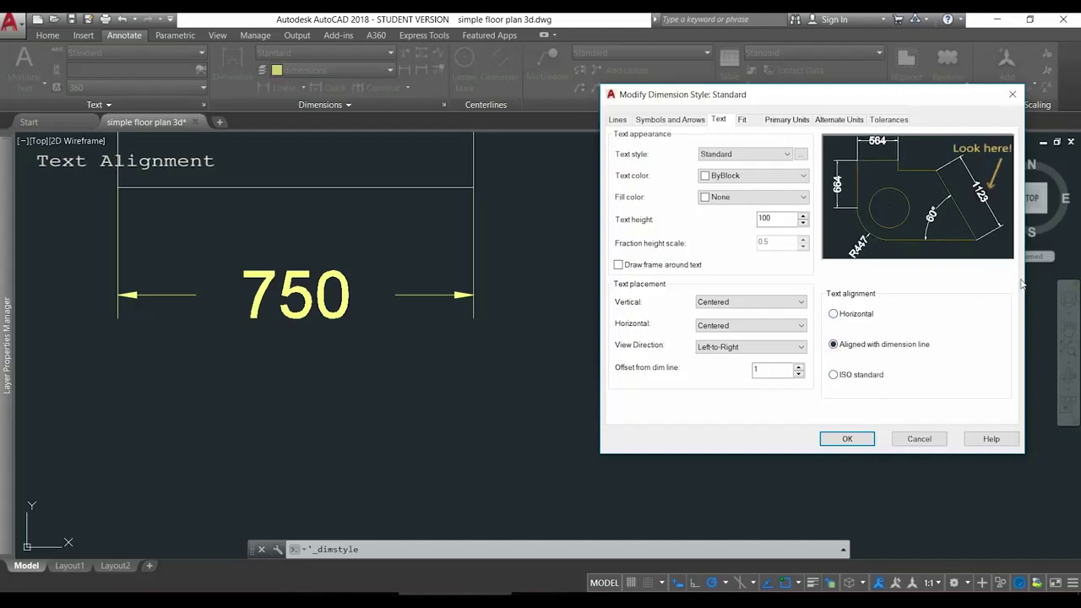
click(857, 376)
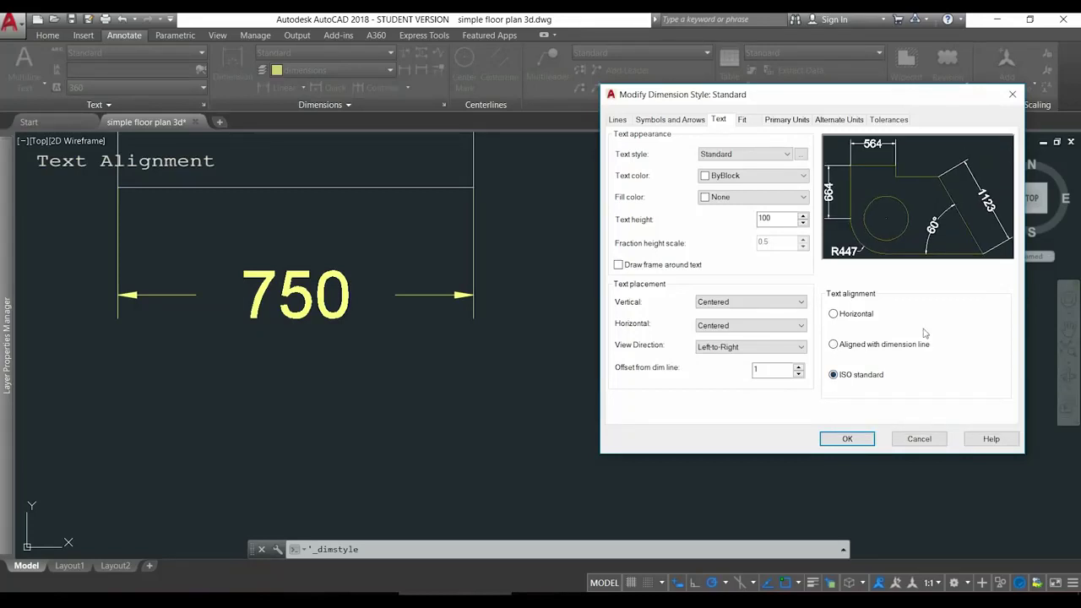